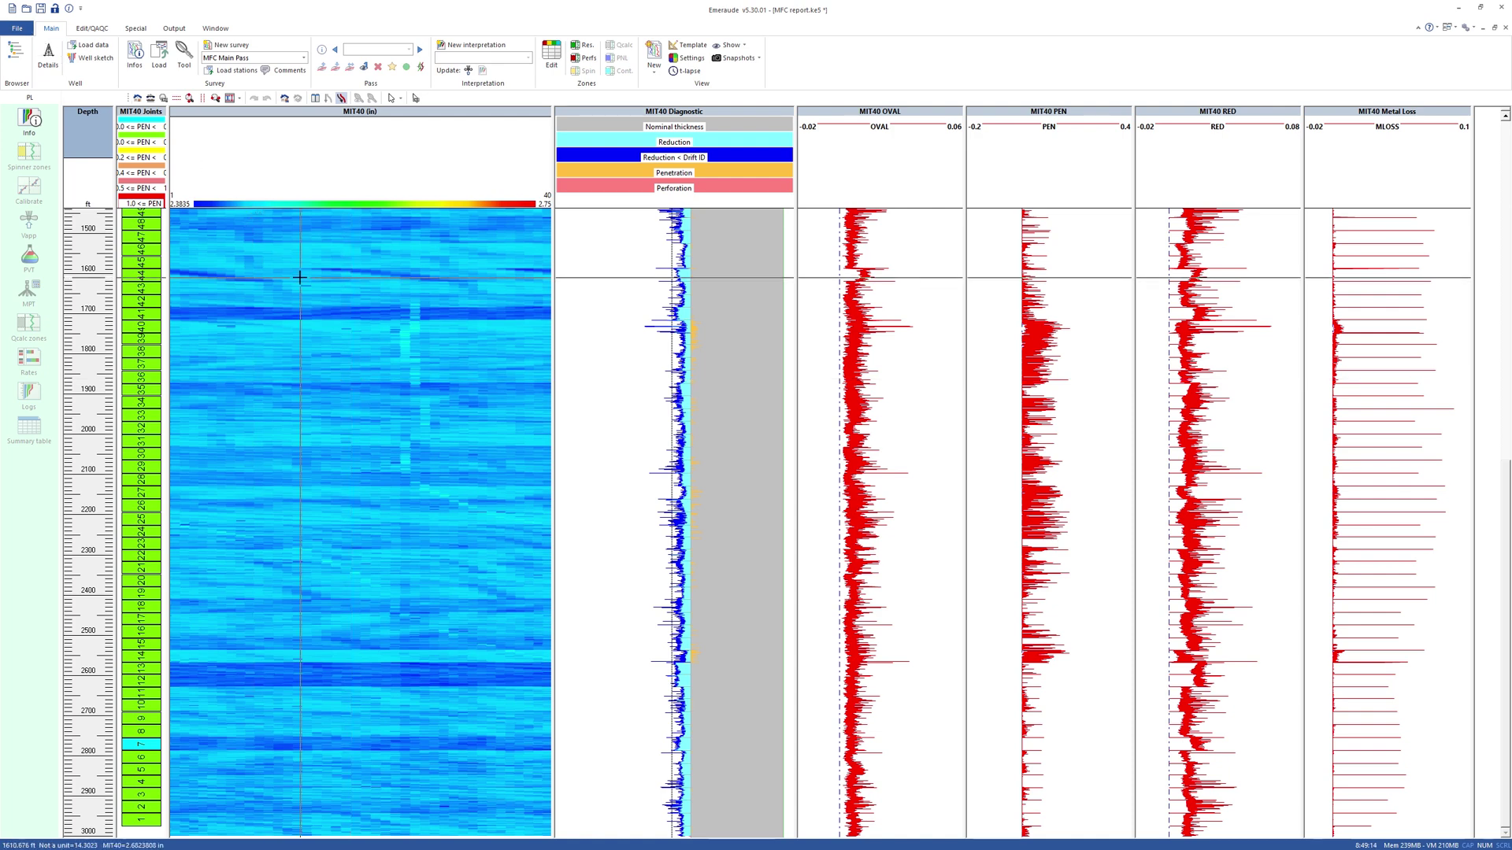
Open the MIT40 array data explorer maximized and show its joints table.
{"action": "right_click", "coordinate": [298, 276]}
{"action": "left_click", "coordinate": [313, 342]}
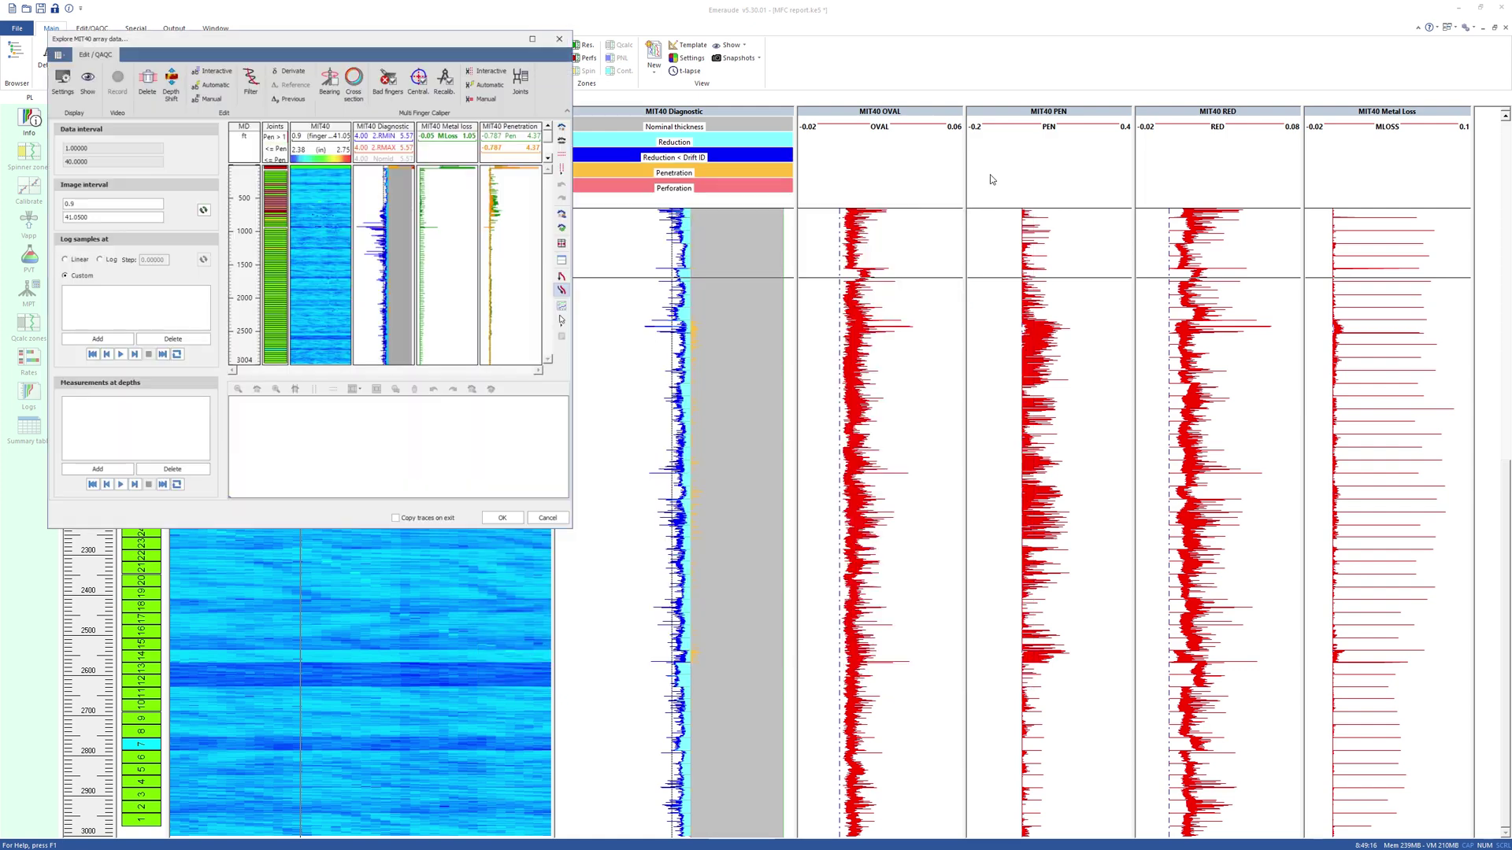
{"action": "key", "text": "super+Up"}
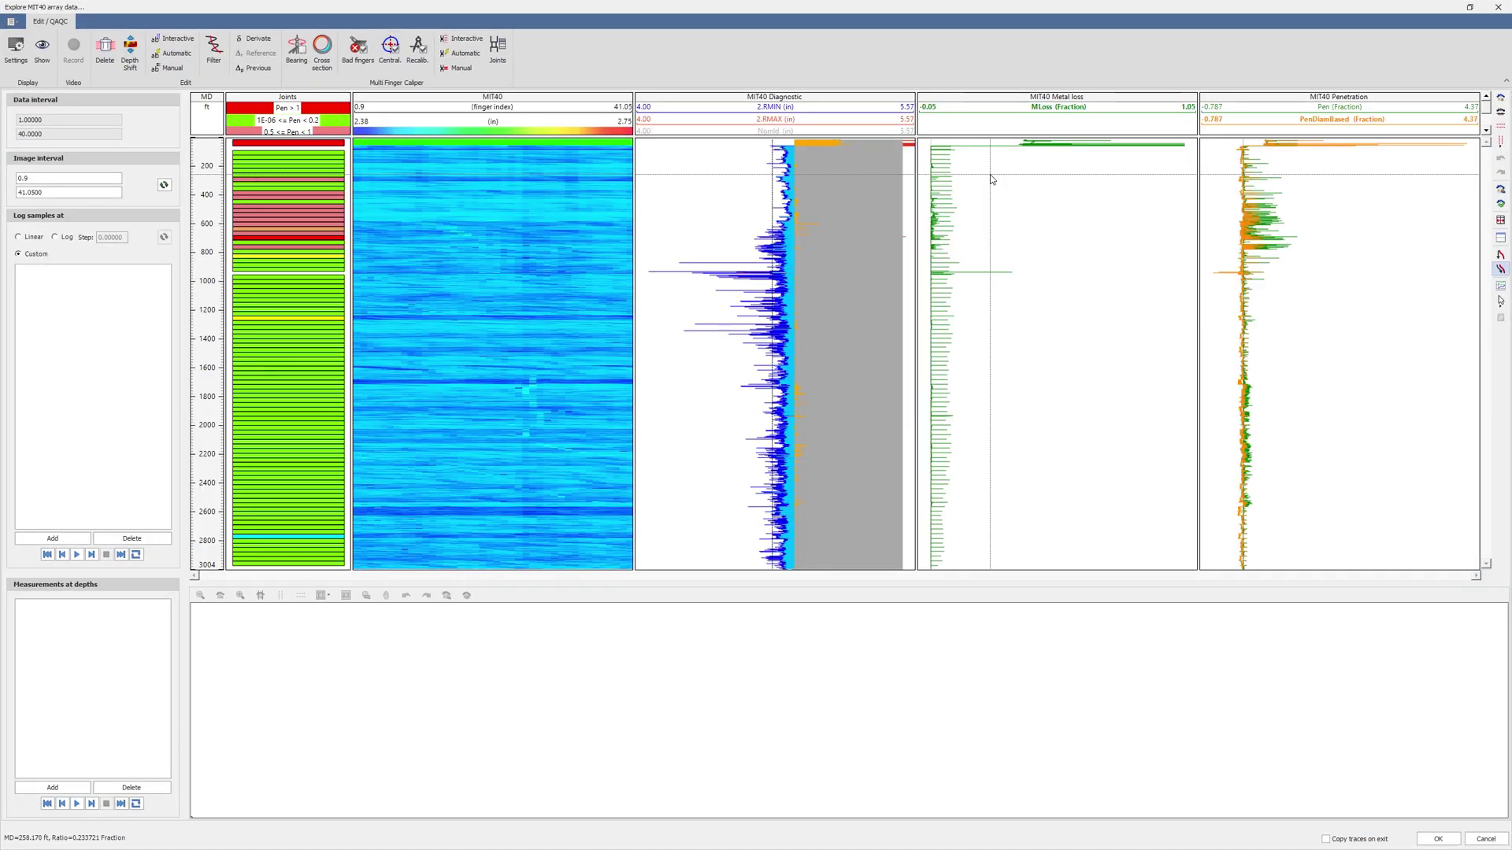
{"action": "left_click", "coordinate": [498, 51]}
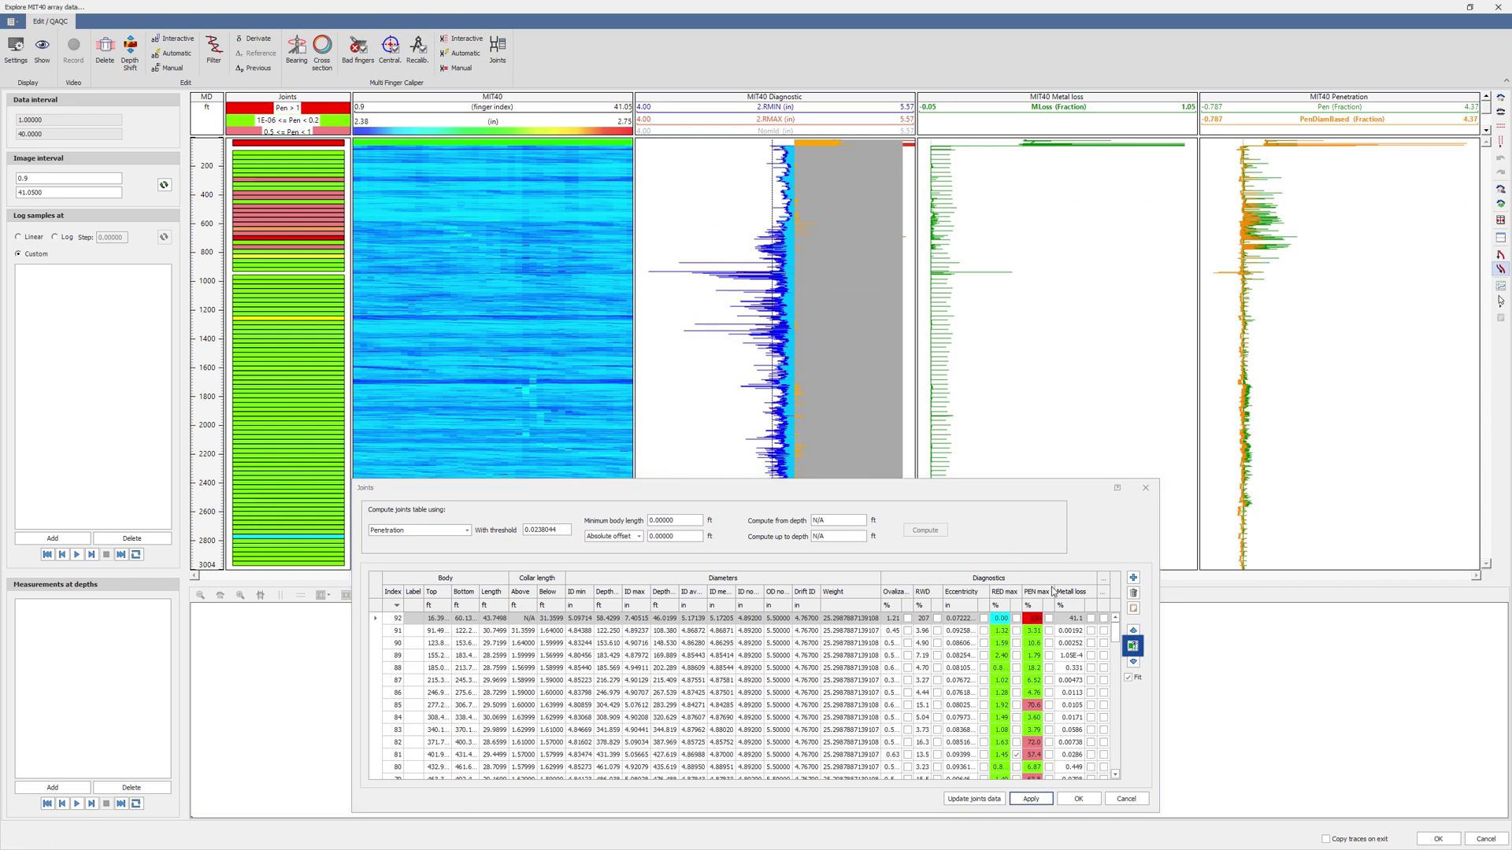
Step through the logs of joints 92, 90 and 88.
{"action": "left_click", "coordinate": [1134, 647]}
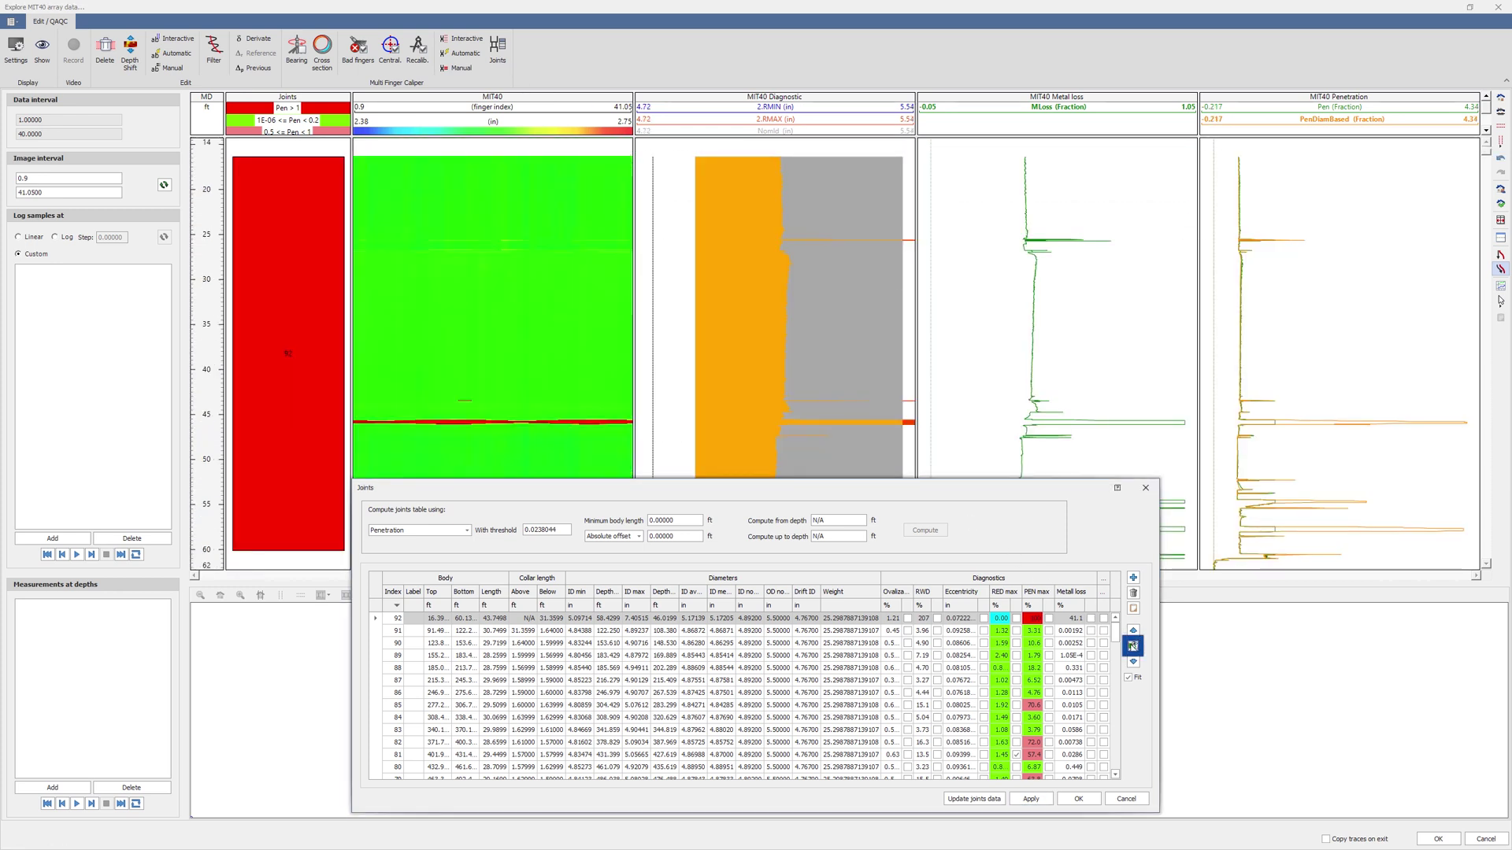
{"action": "left_click", "coordinate": [1133, 661]}
{"action": "left_click", "coordinate": [1133, 662]}
{"action": "left_click", "coordinate": [1132, 661]}
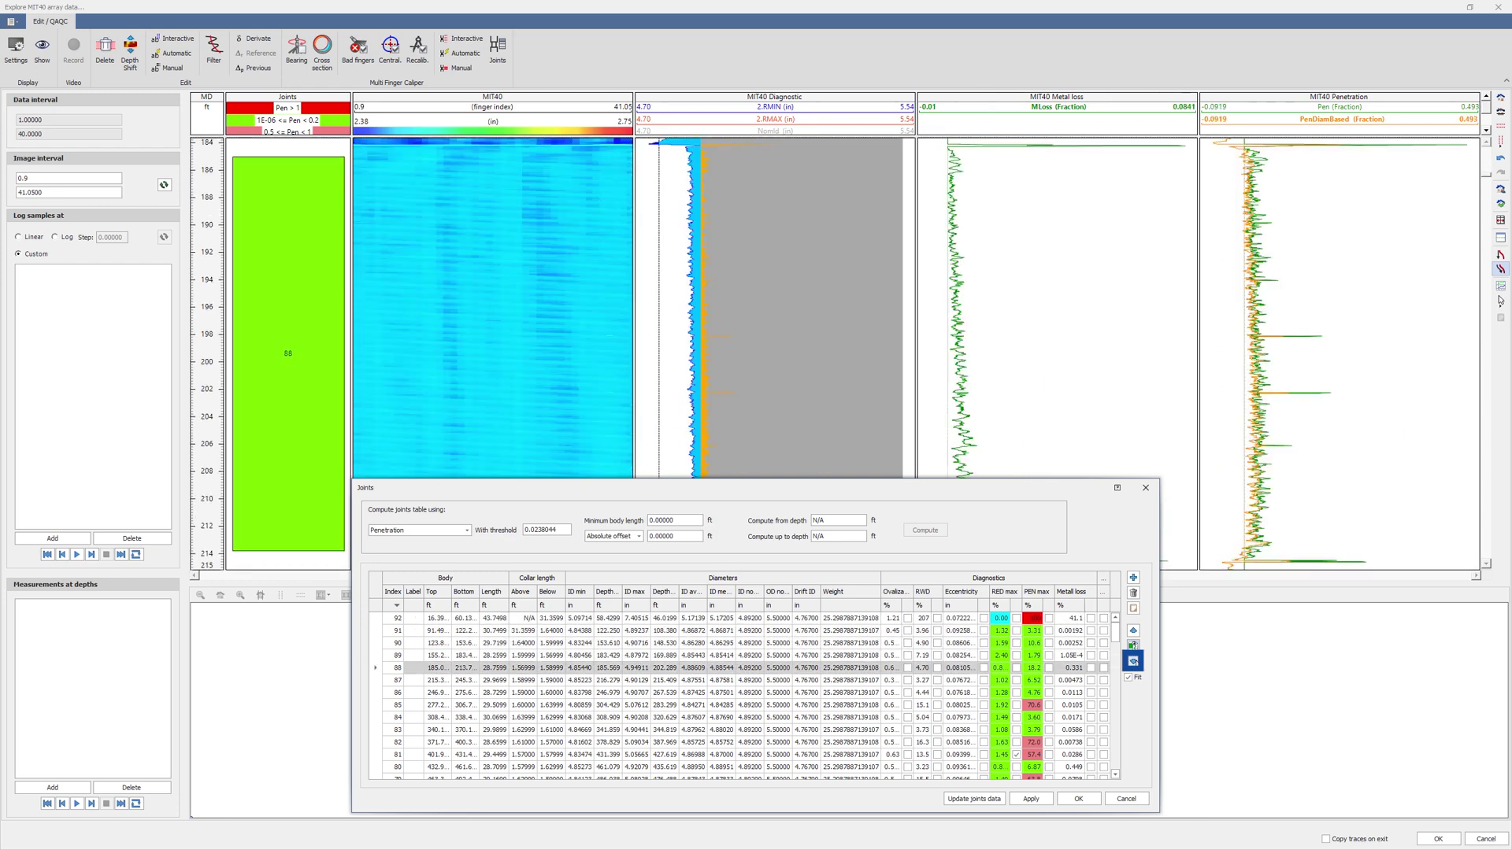
Move the cross-section view higher, step through joints 86 and 85, then close it.
{"action": "left_click", "coordinate": [323, 53]}
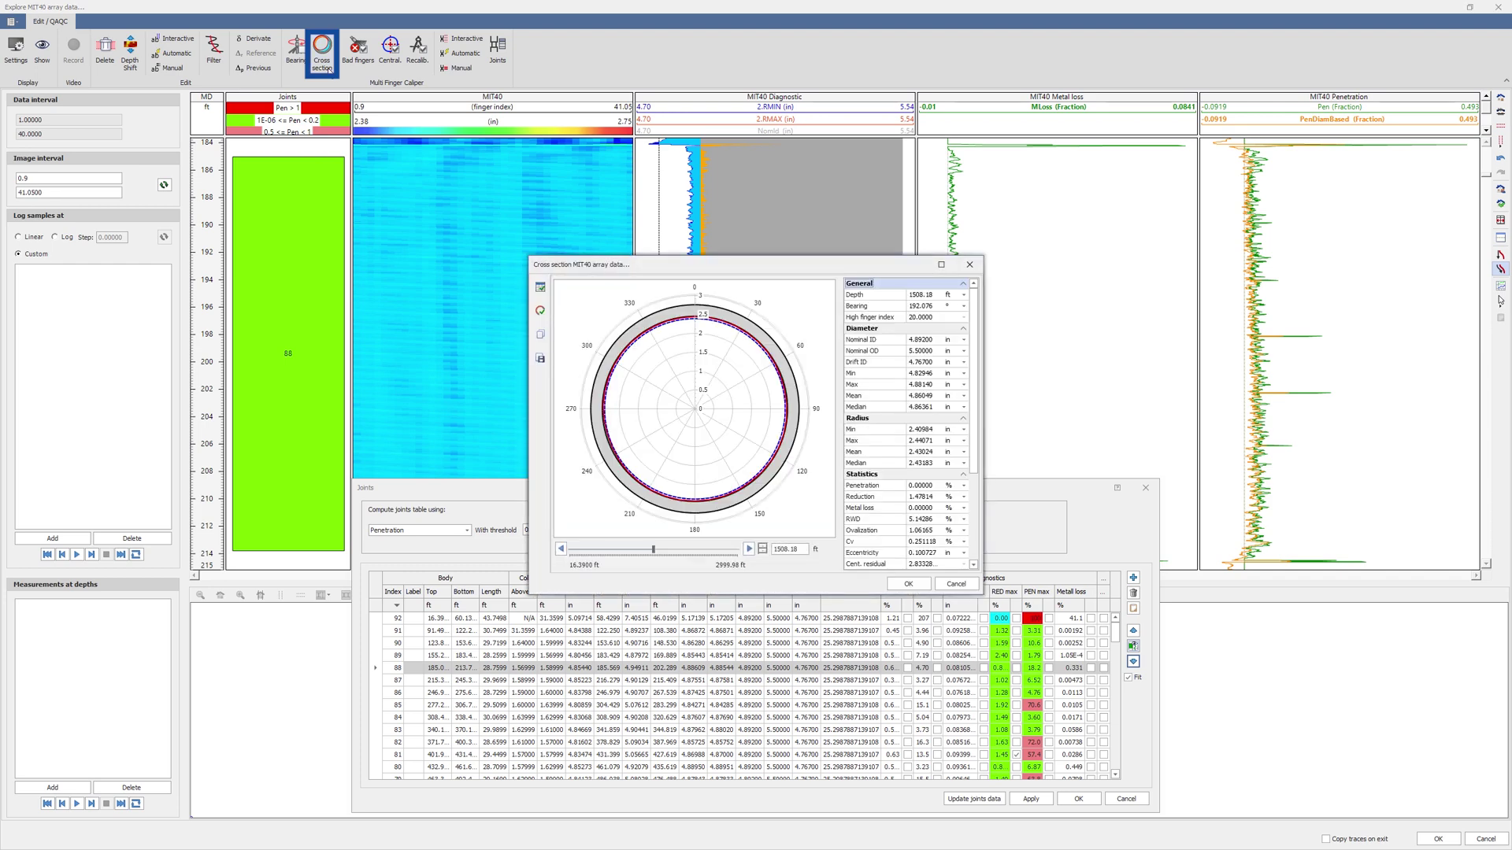
{"action": "left_click_drag", "start_coordinate": [707, 268], "coordinate": [733, 143]}
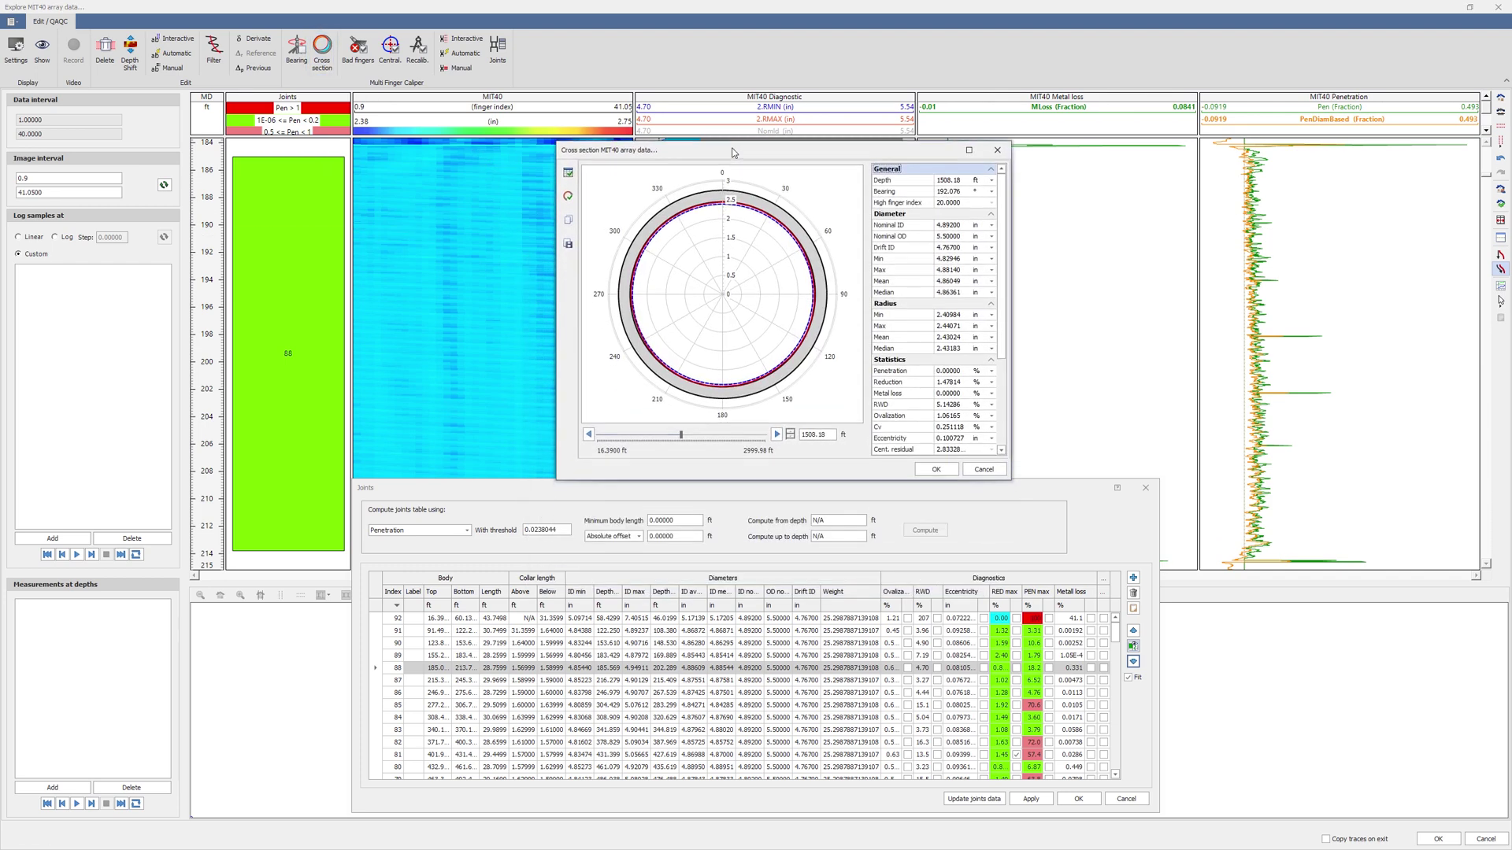
{"action": "left_click", "coordinate": [1132, 660]}
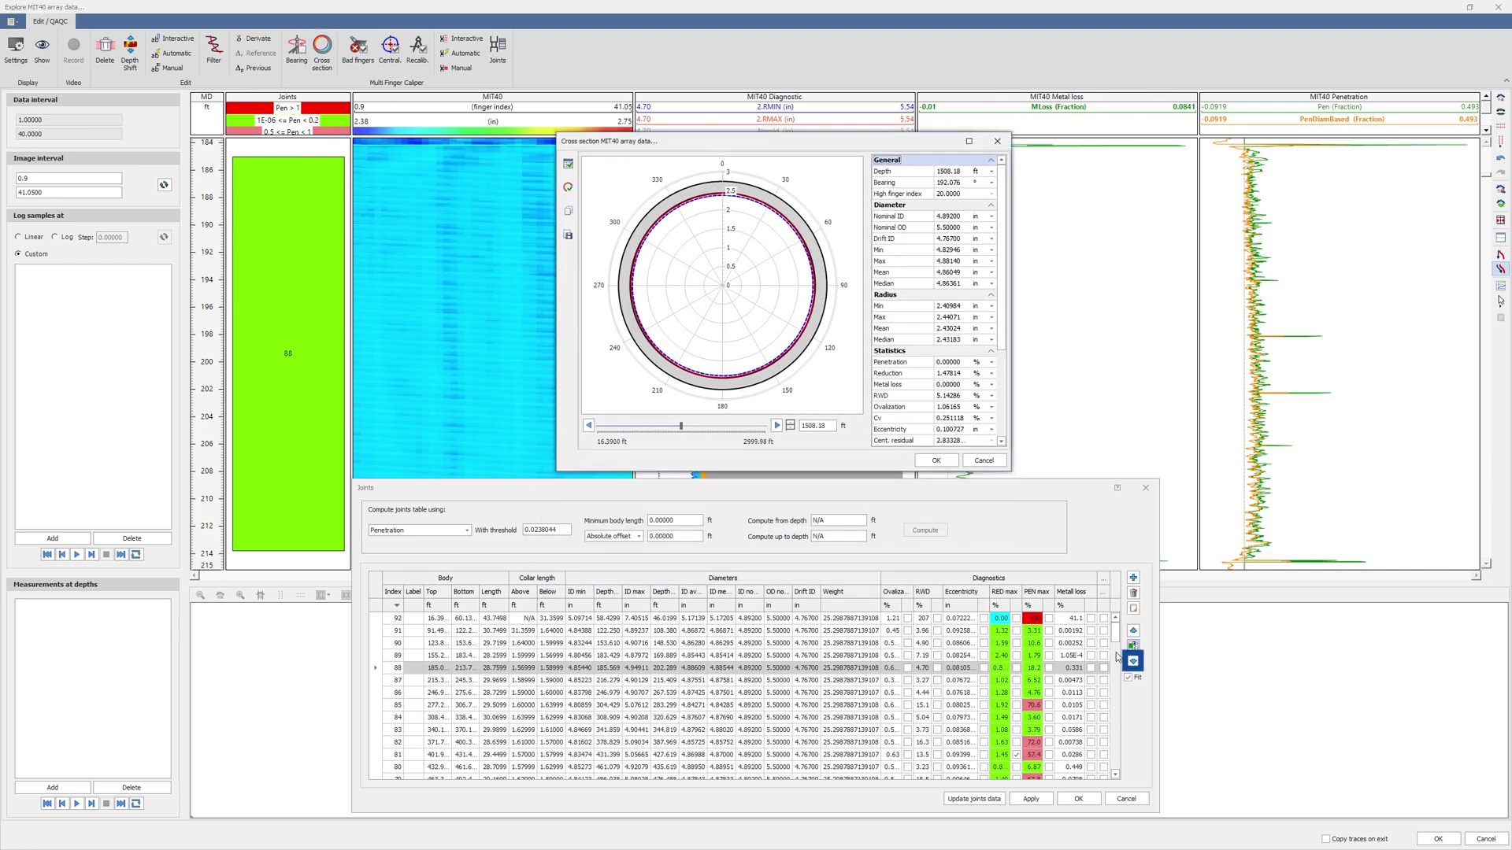
{"action": "key", "text": "Down"}
{"action": "key", "text": "Down"}
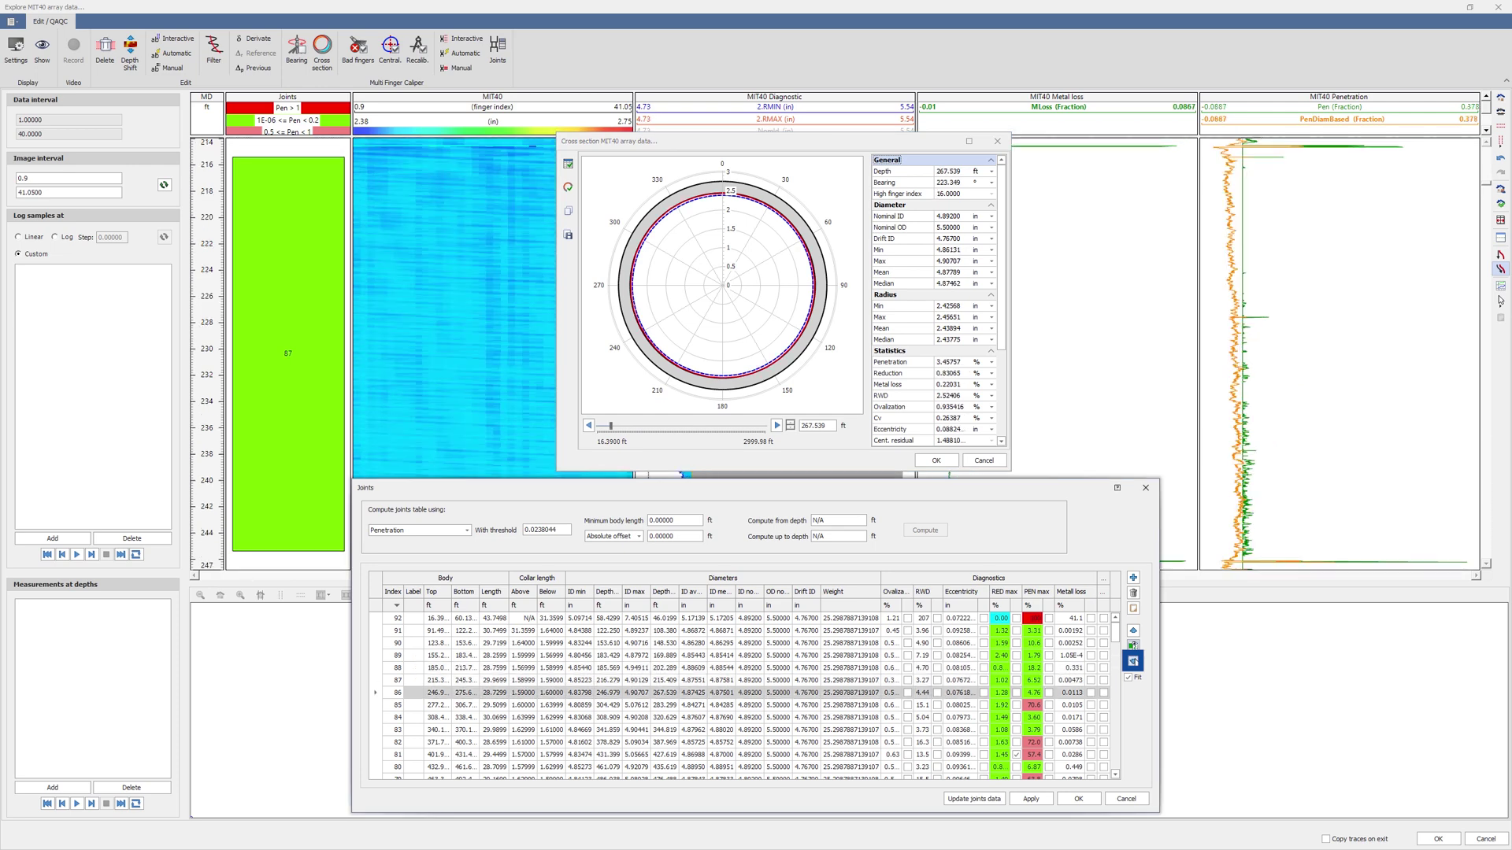
{"action": "key", "text": "Down"}
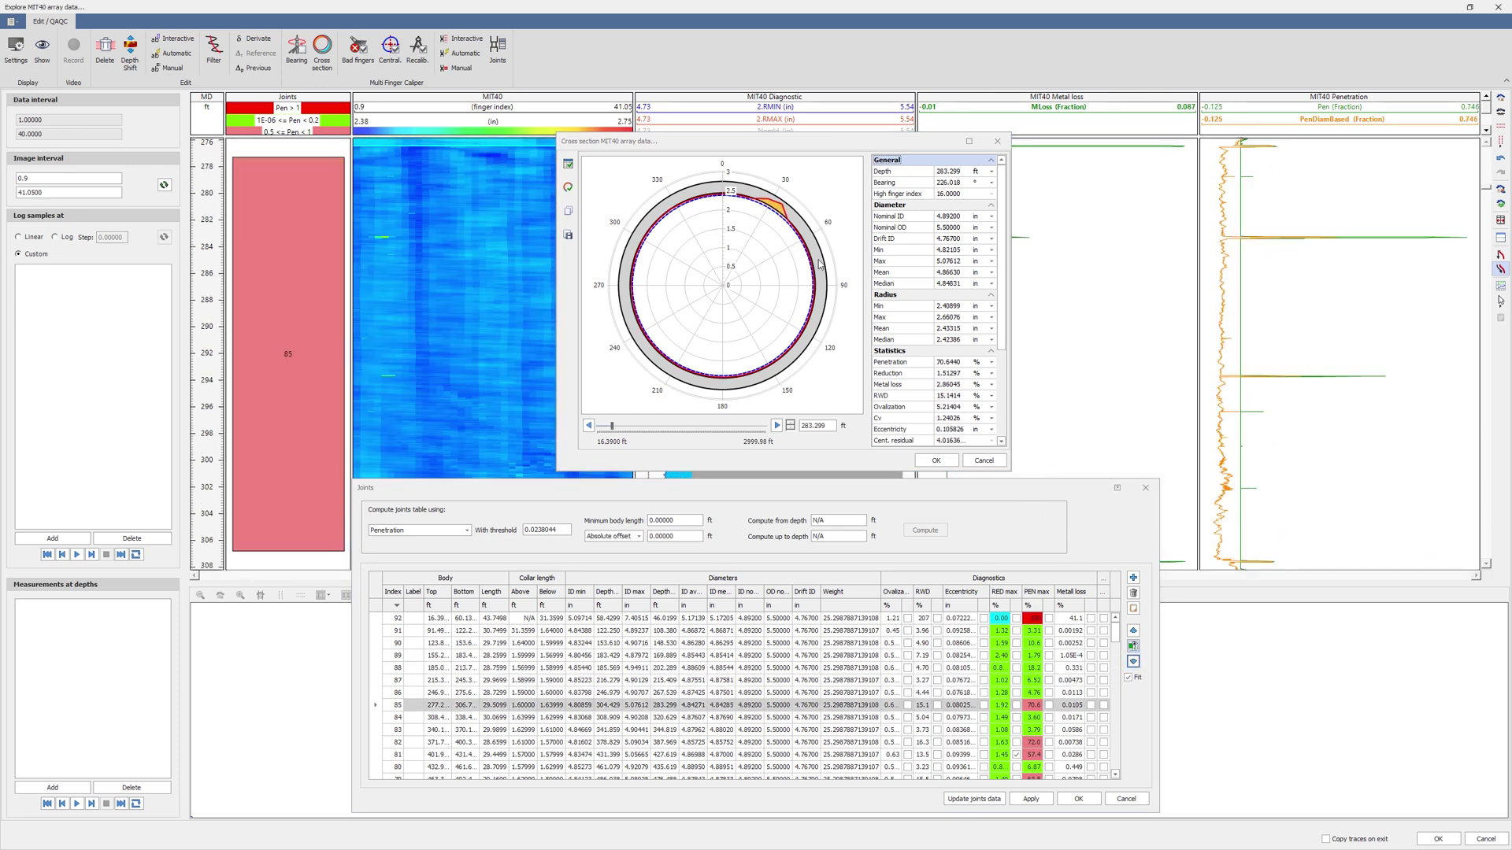
{"action": "left_click", "coordinate": [998, 140]}
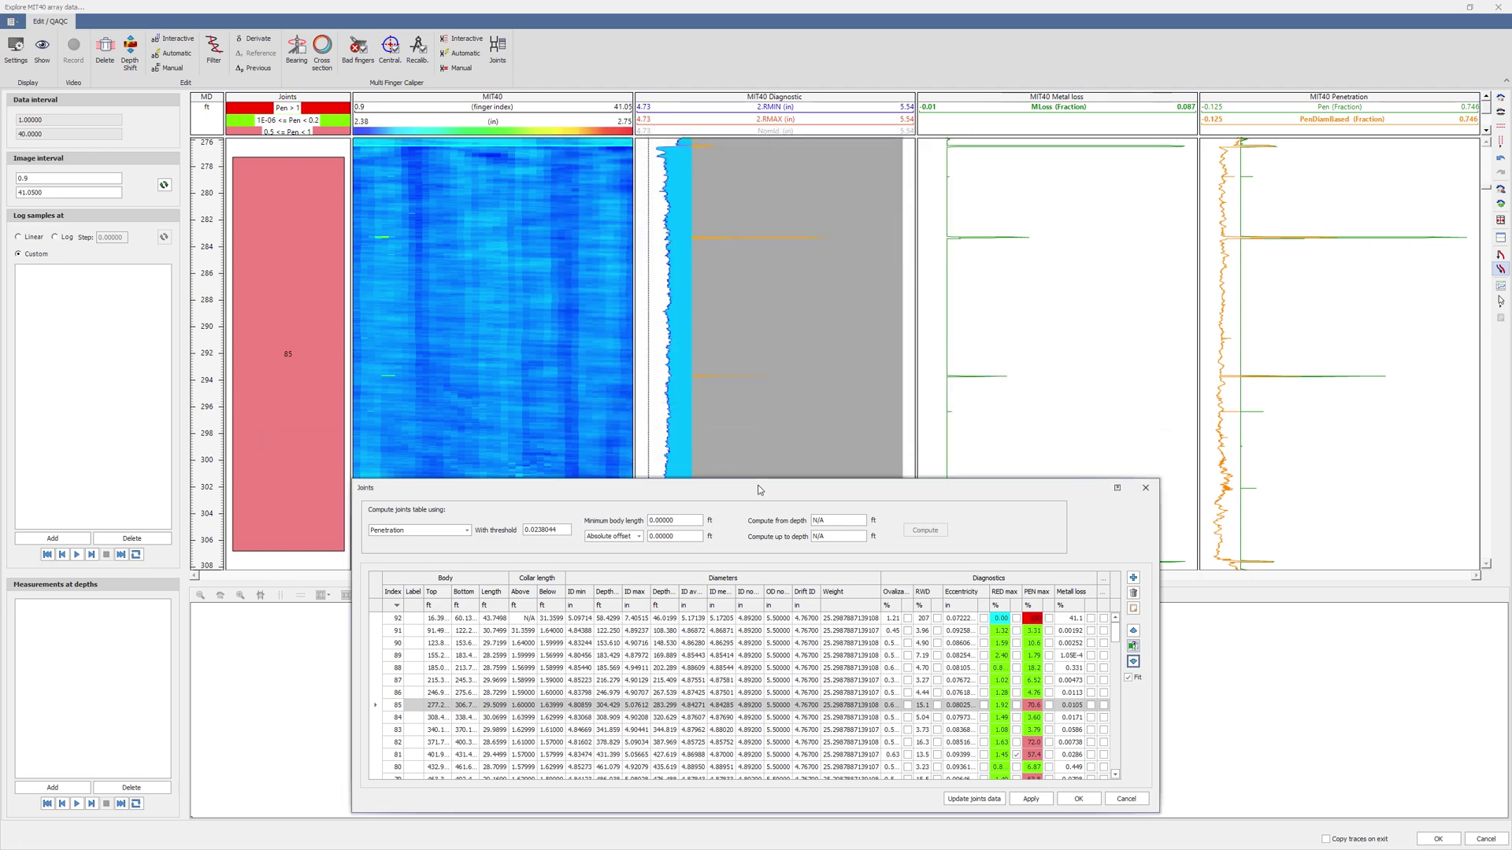
Move the joints table up and sort it by PEN max, highest first.
{"action": "left_click_drag", "start_coordinate": [760, 489], "coordinate": [966, 186]}
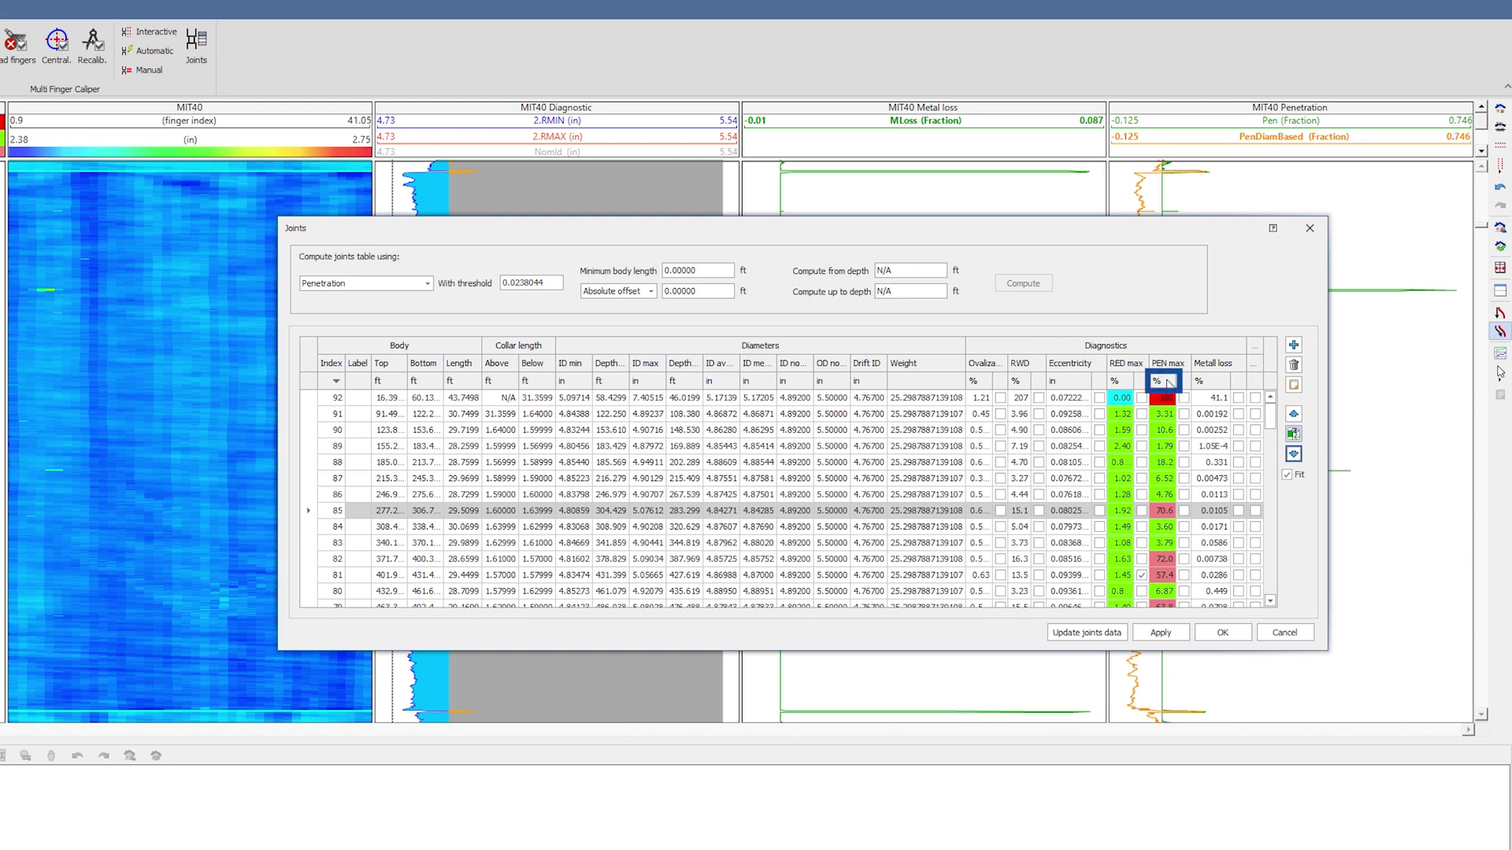
{"action": "right_click", "coordinate": [1170, 381]}
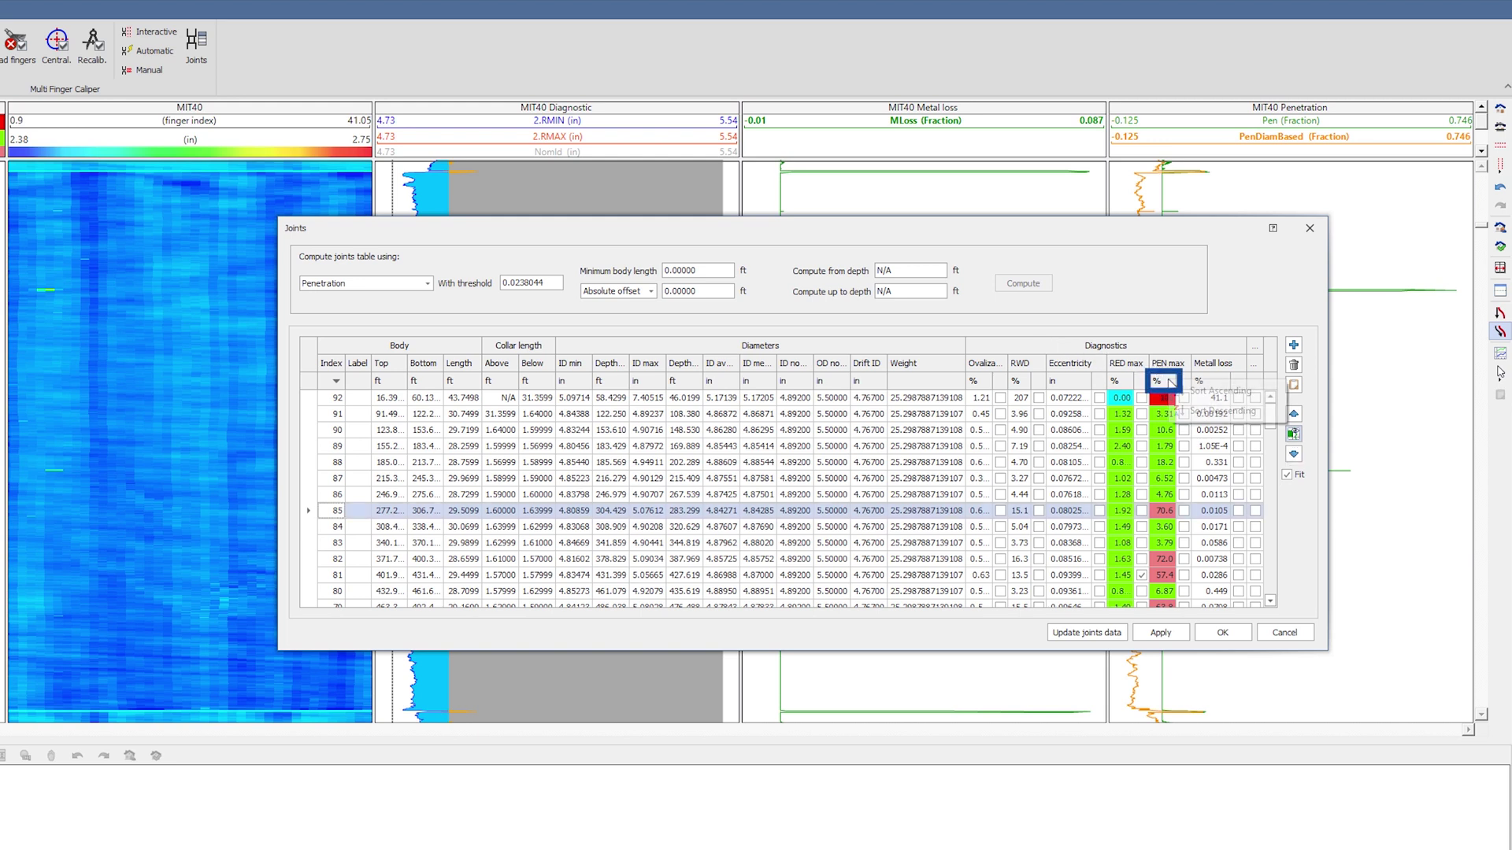
{"action": "left_click", "coordinate": [1223, 411]}
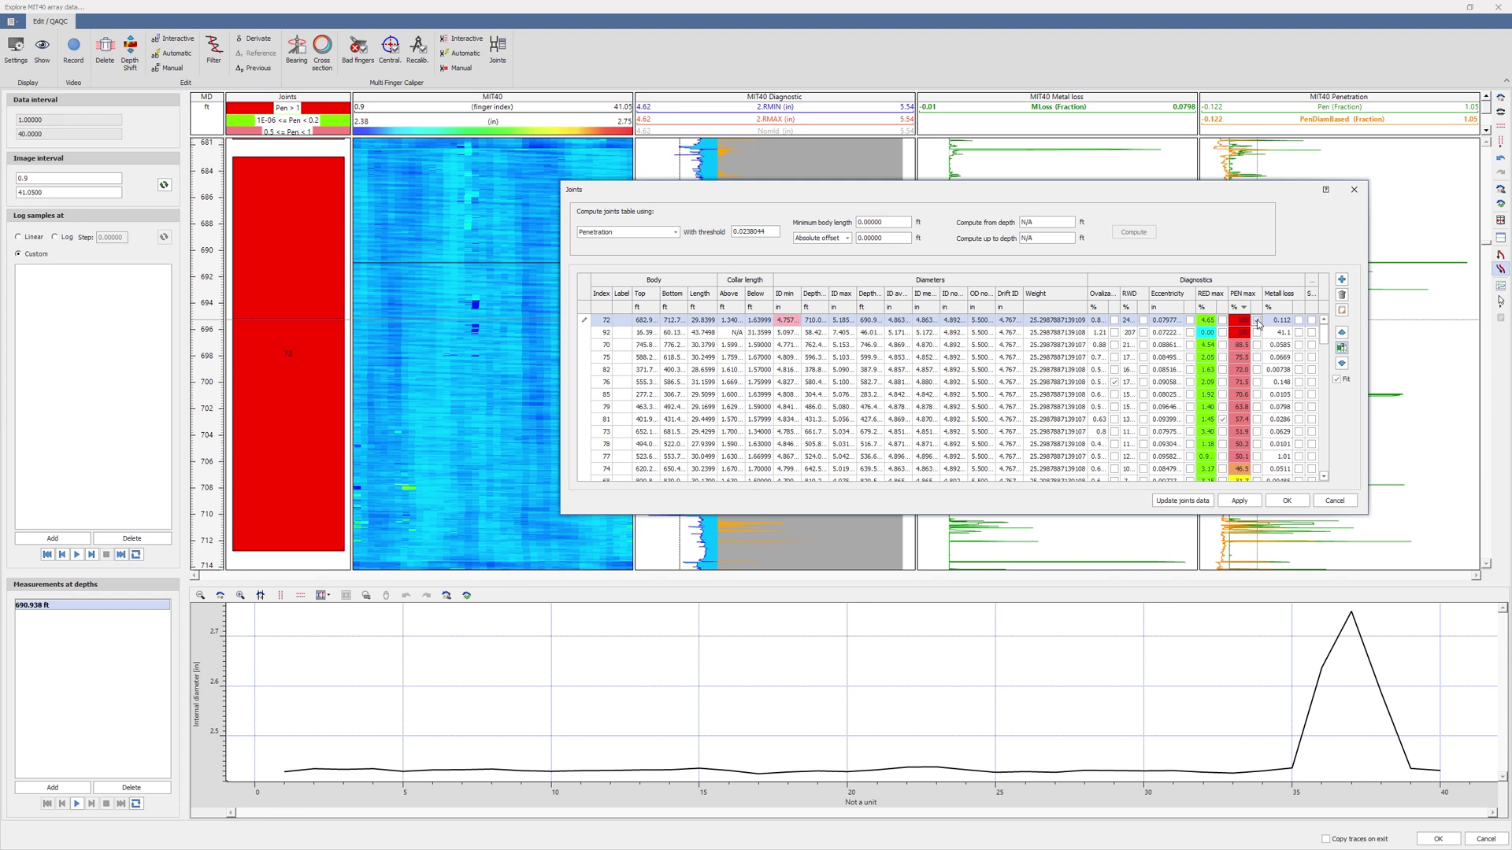
Plot joints 72 (690.9 ft) and 70 (747.0 ft), then widen the joints table.
{"action": "left_click", "coordinate": [125, 606]}
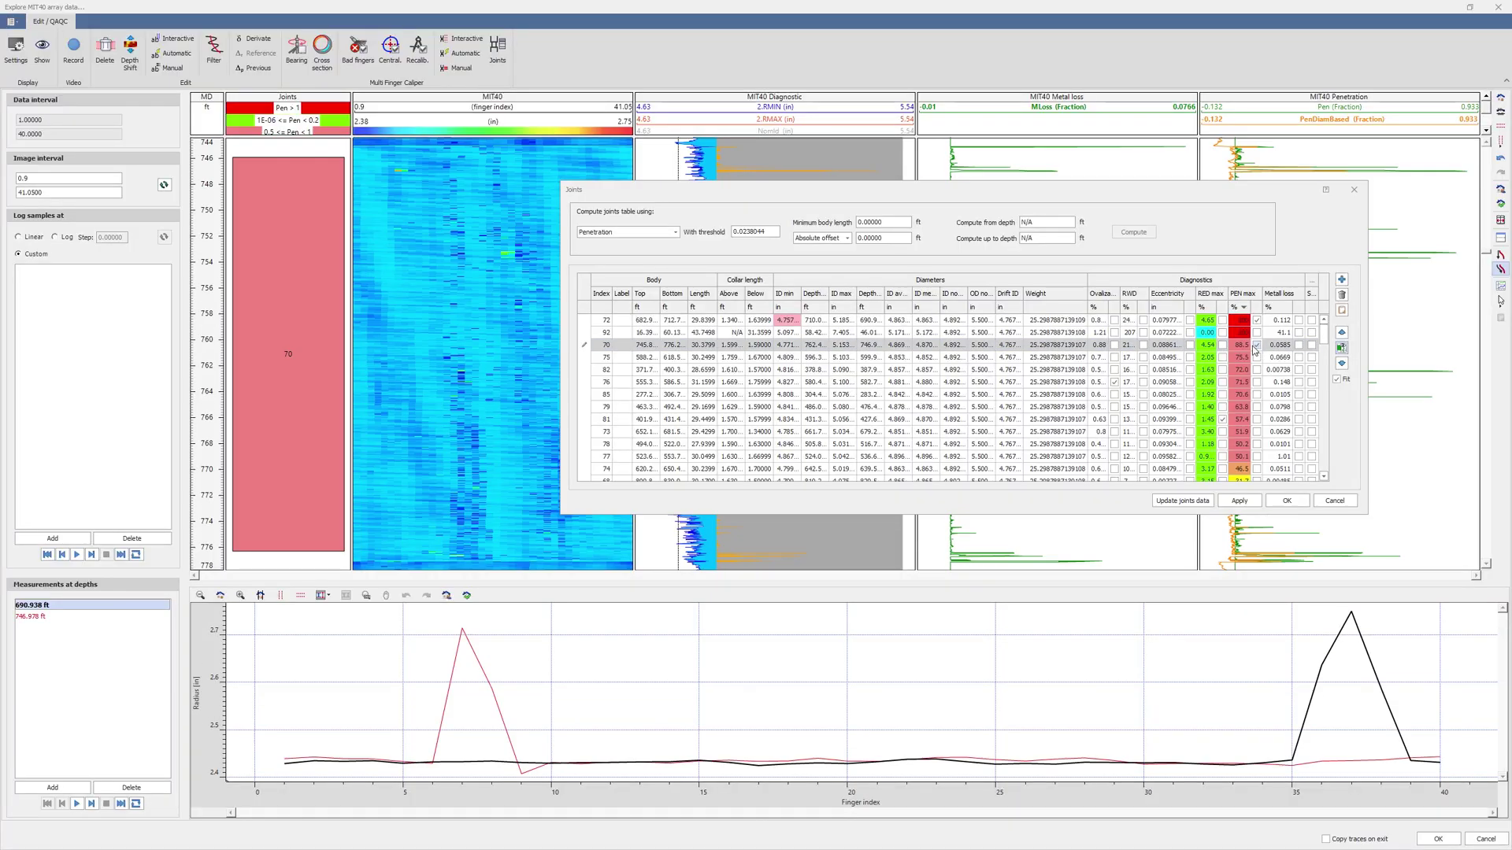
{"action": "left_click", "coordinate": [93, 617]}
{"action": "mouse_move", "coordinate": [1369, 334]}
{"action": "left_mouse_down"}
{"action": "mouse_move", "coordinate": [1464, 334]}
{"action": "mouse_move", "coordinate": [1345, 350]}
{"action": "left_mouse_up"}
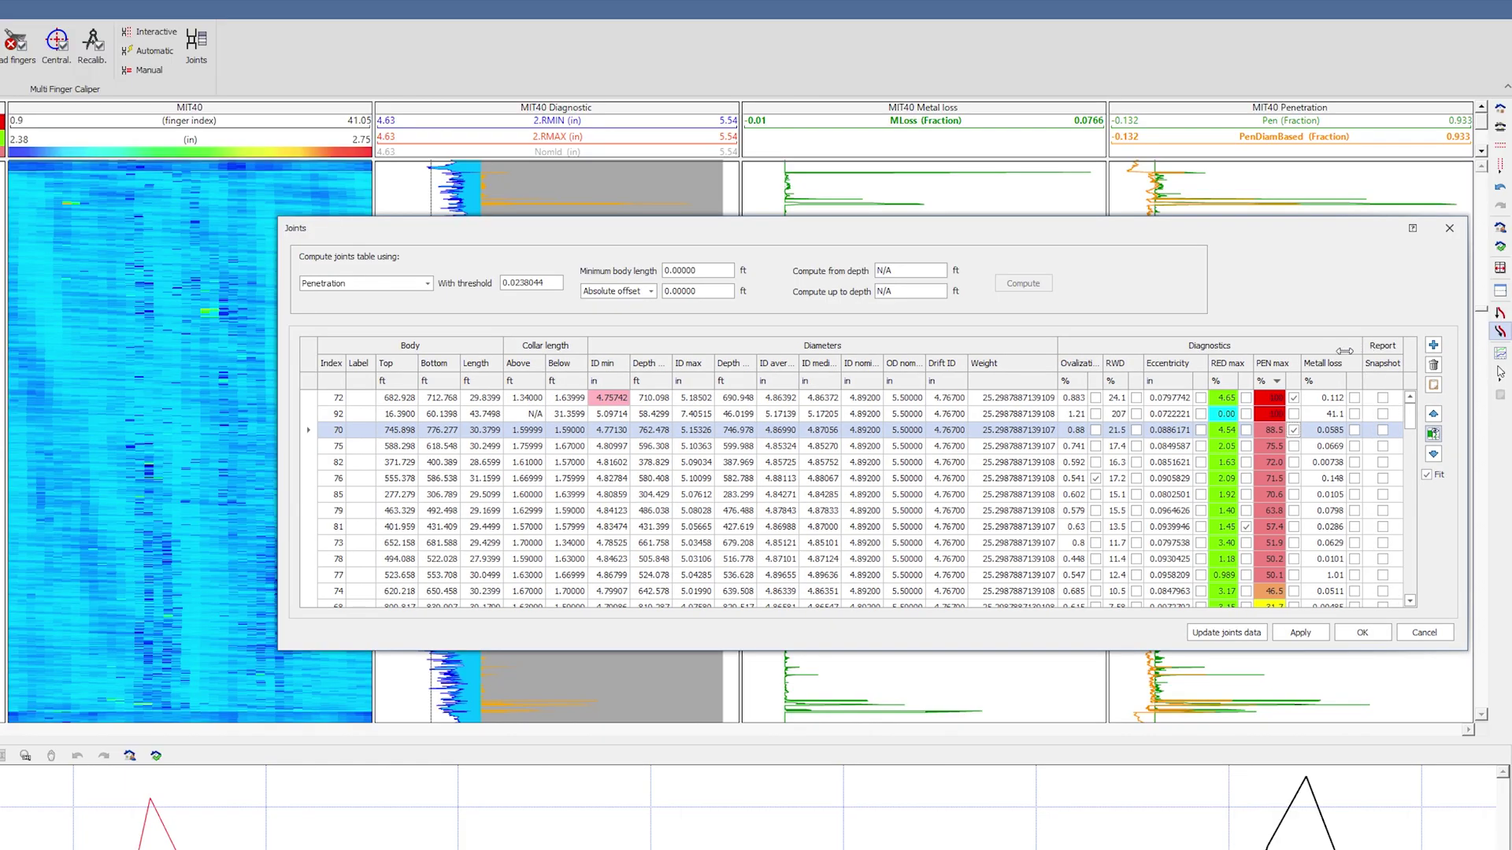
Mark joint 72 for a report snapshot and sort joints by ID min, smallest first.
{"action": "left_click", "coordinate": [1369, 398]}
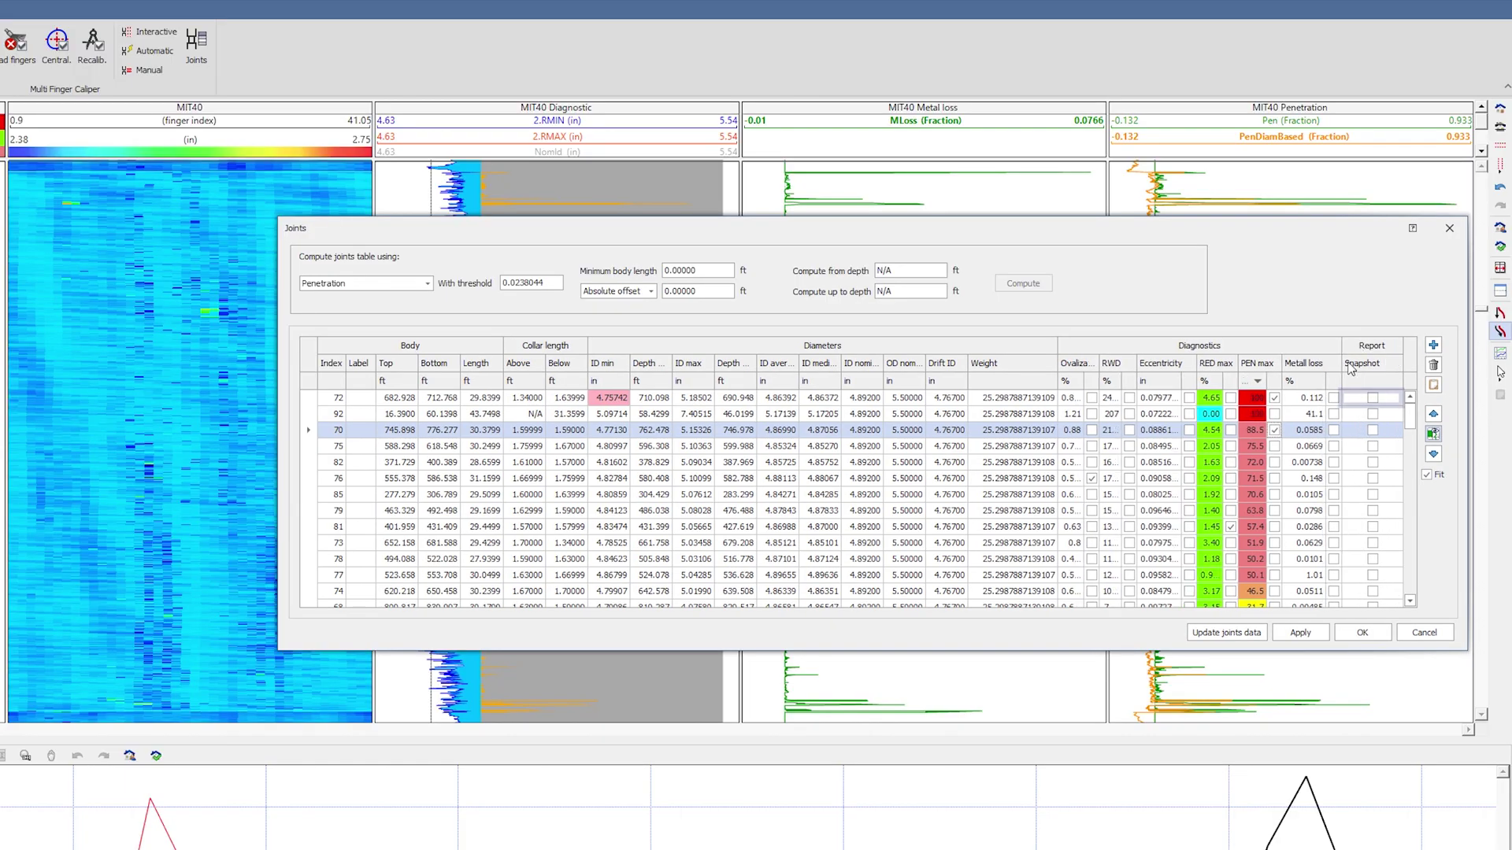
{"action": "left_click", "coordinate": [1373, 400]}
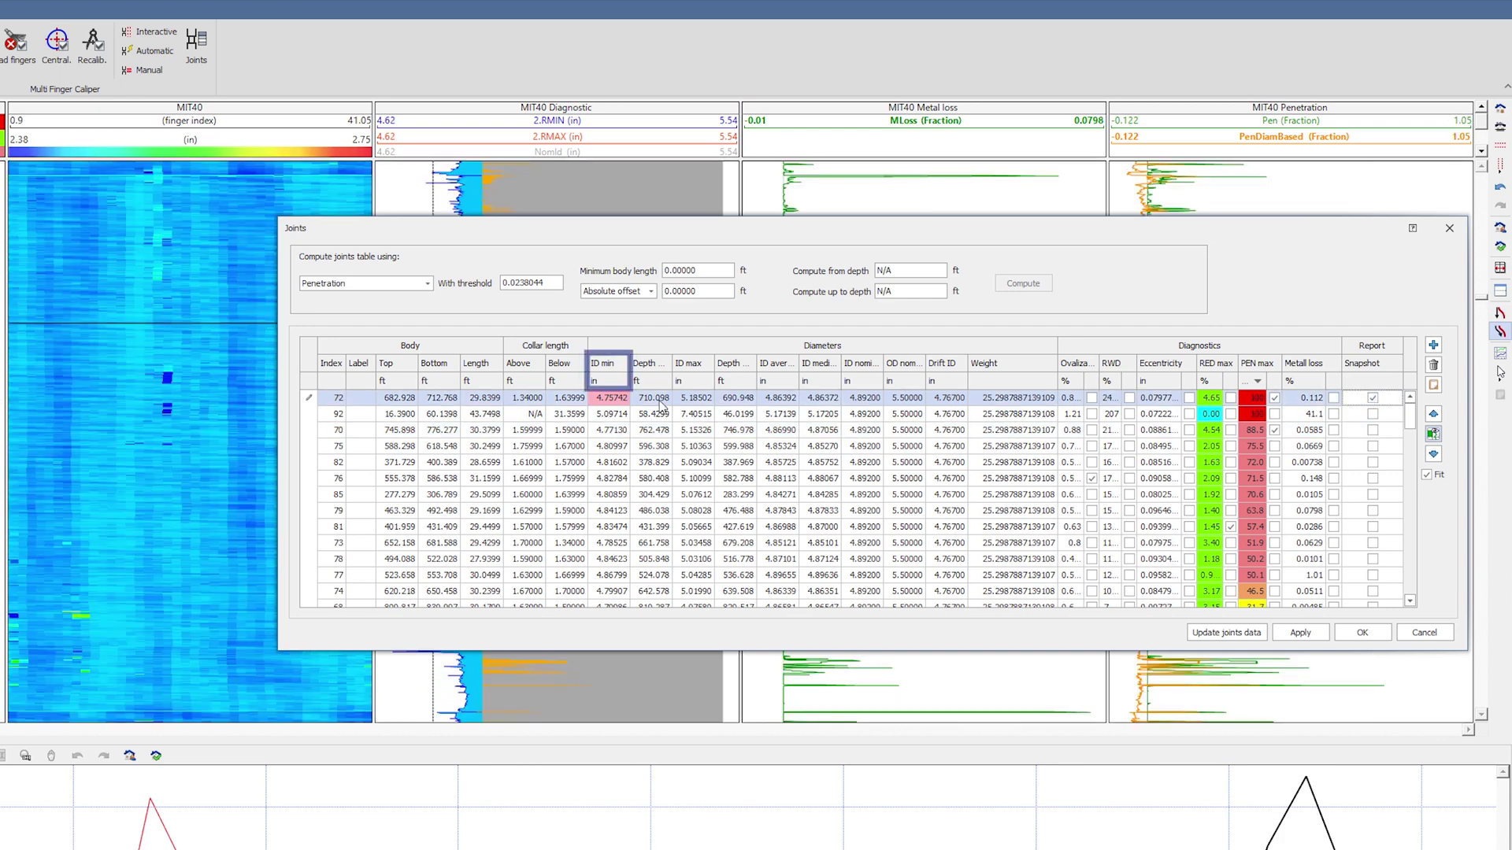
{"action": "right_click", "coordinate": [606, 380]}
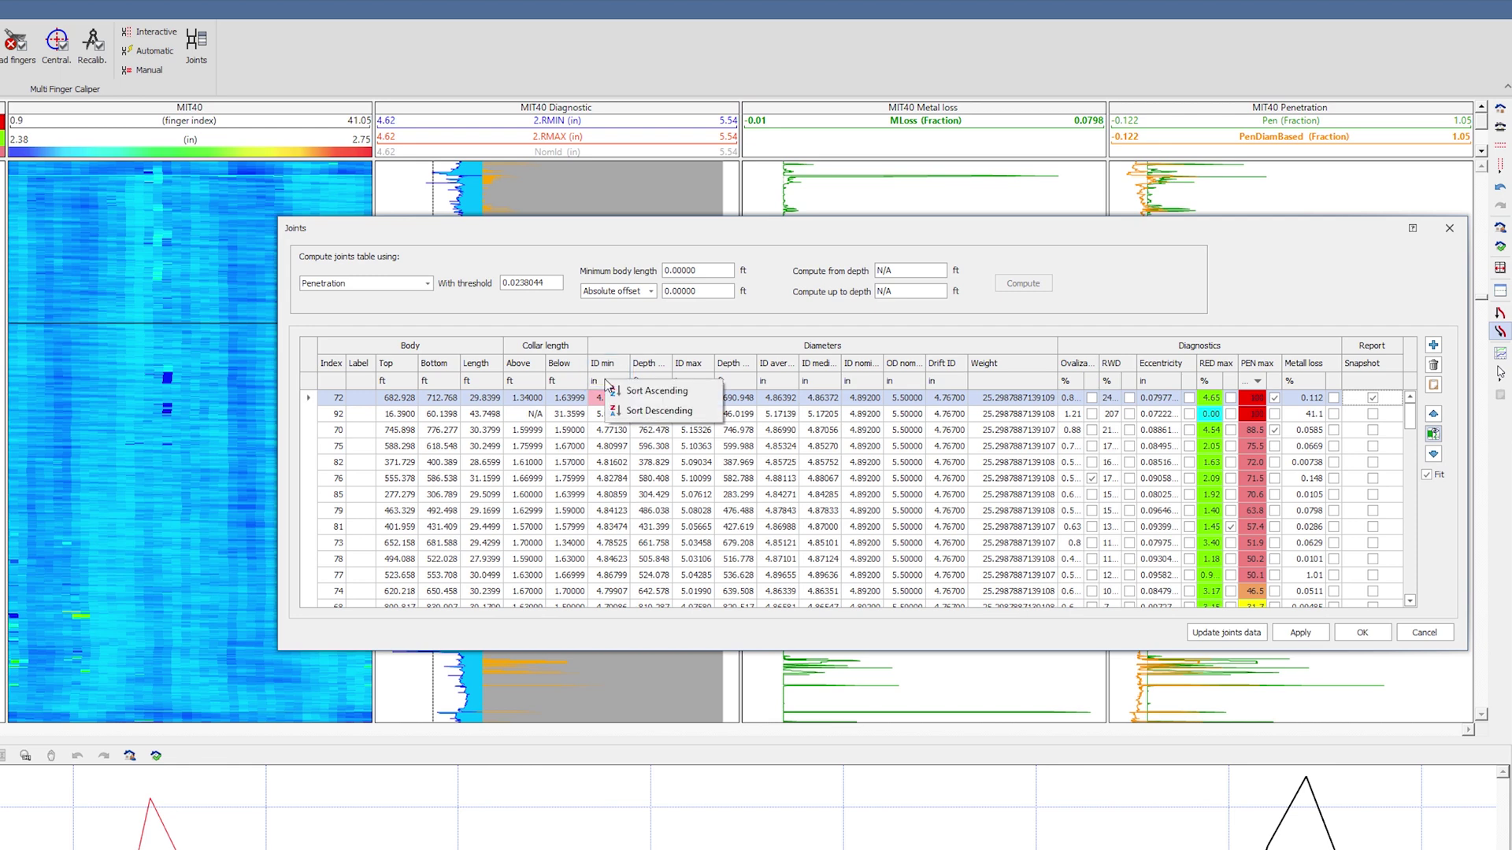
{"action": "left_click", "coordinate": [694, 395]}
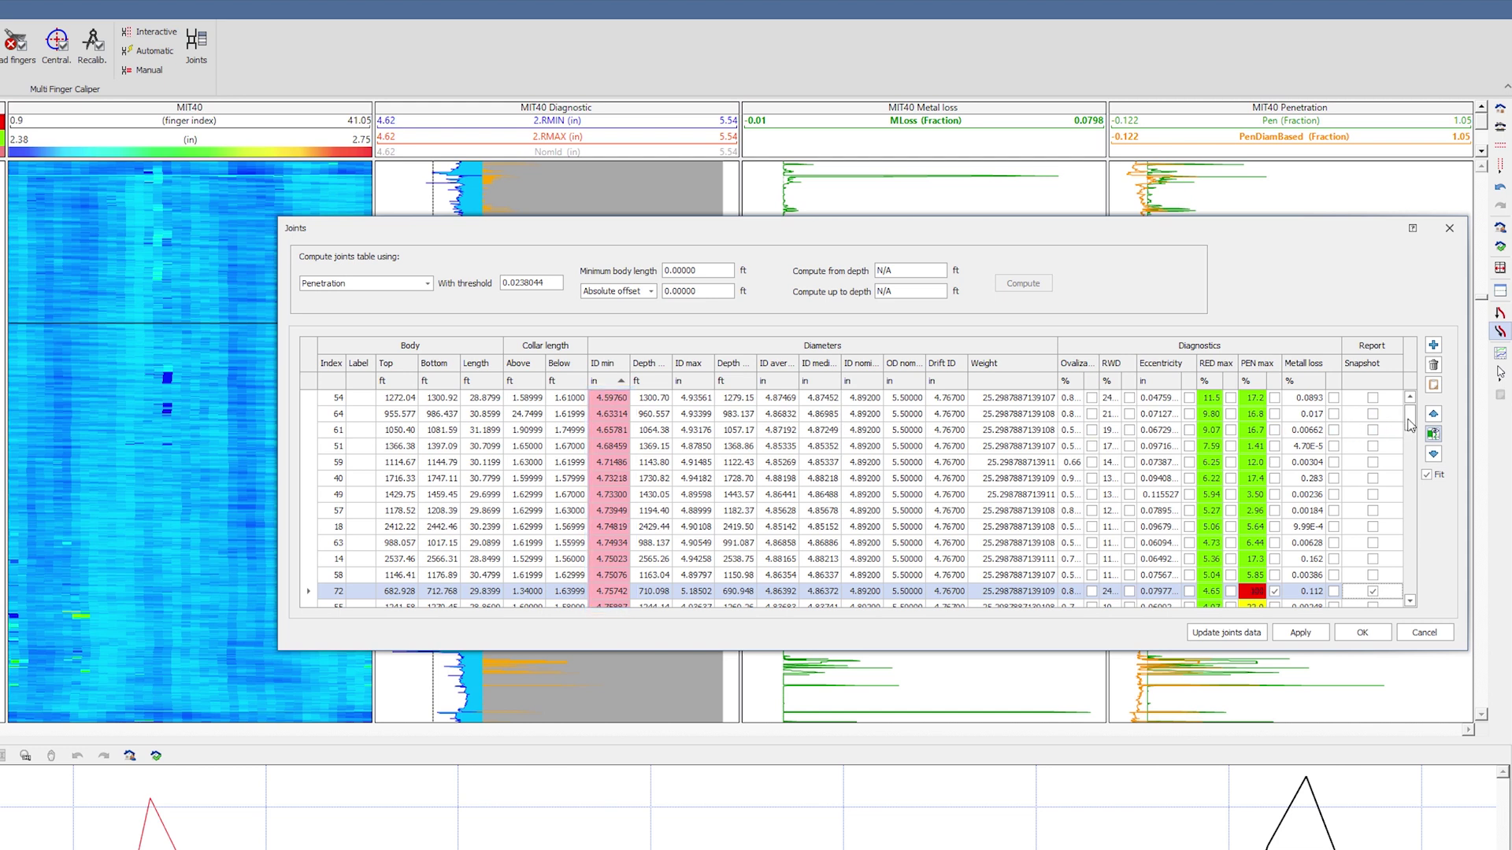
{"action": "scroll", "coordinate": [1409, 423], "scroll_direction": "up", "scroll_amount": 1}
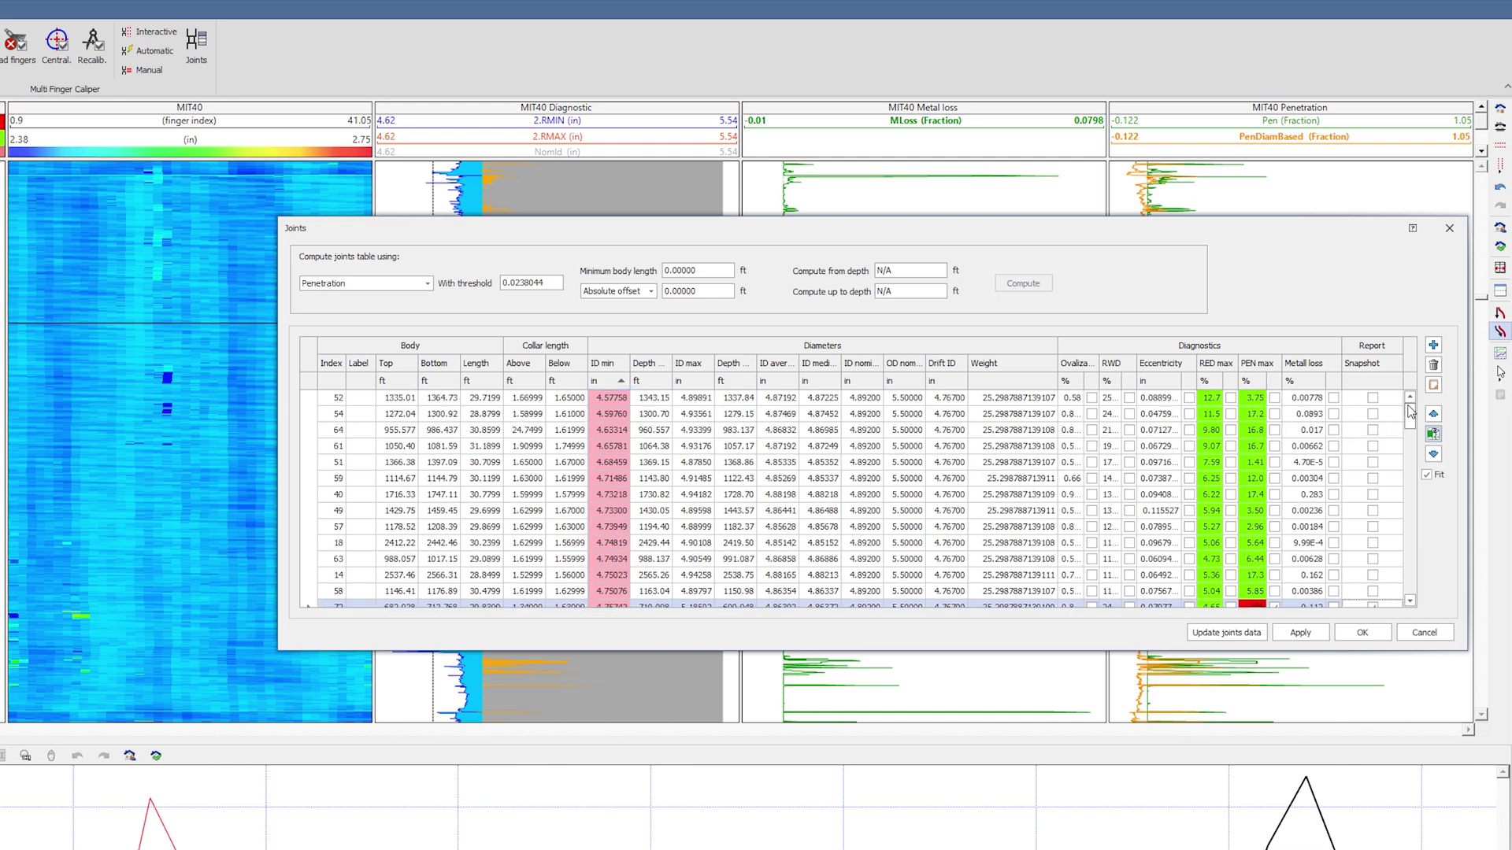
Mark joint 52 for a report snapshot and plot joint 54's radius profile.
{"action": "left_click", "coordinate": [1376, 398]}
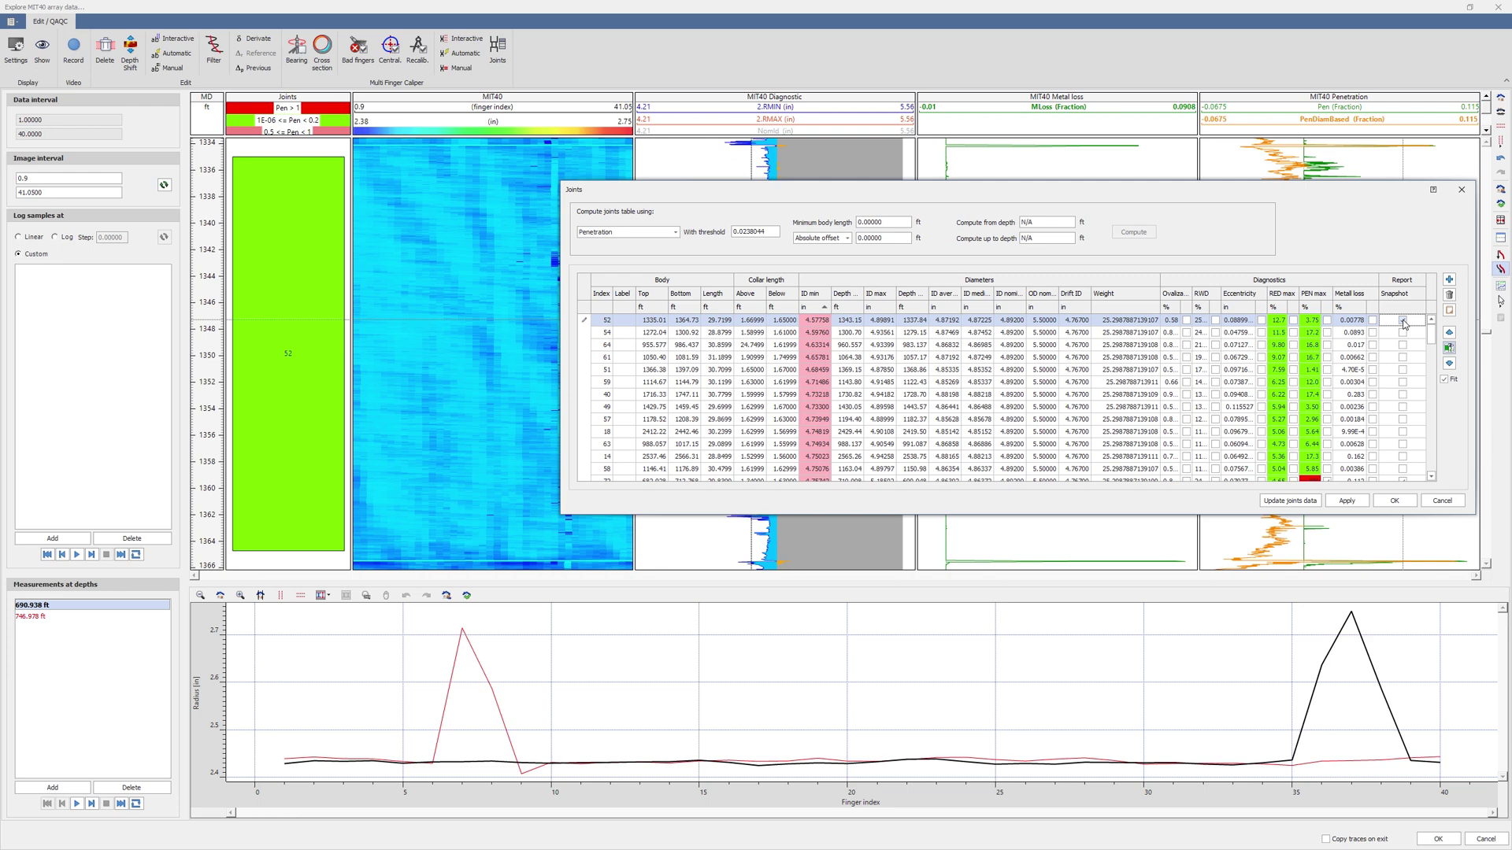
{"action": "left_click", "coordinate": [1403, 321]}
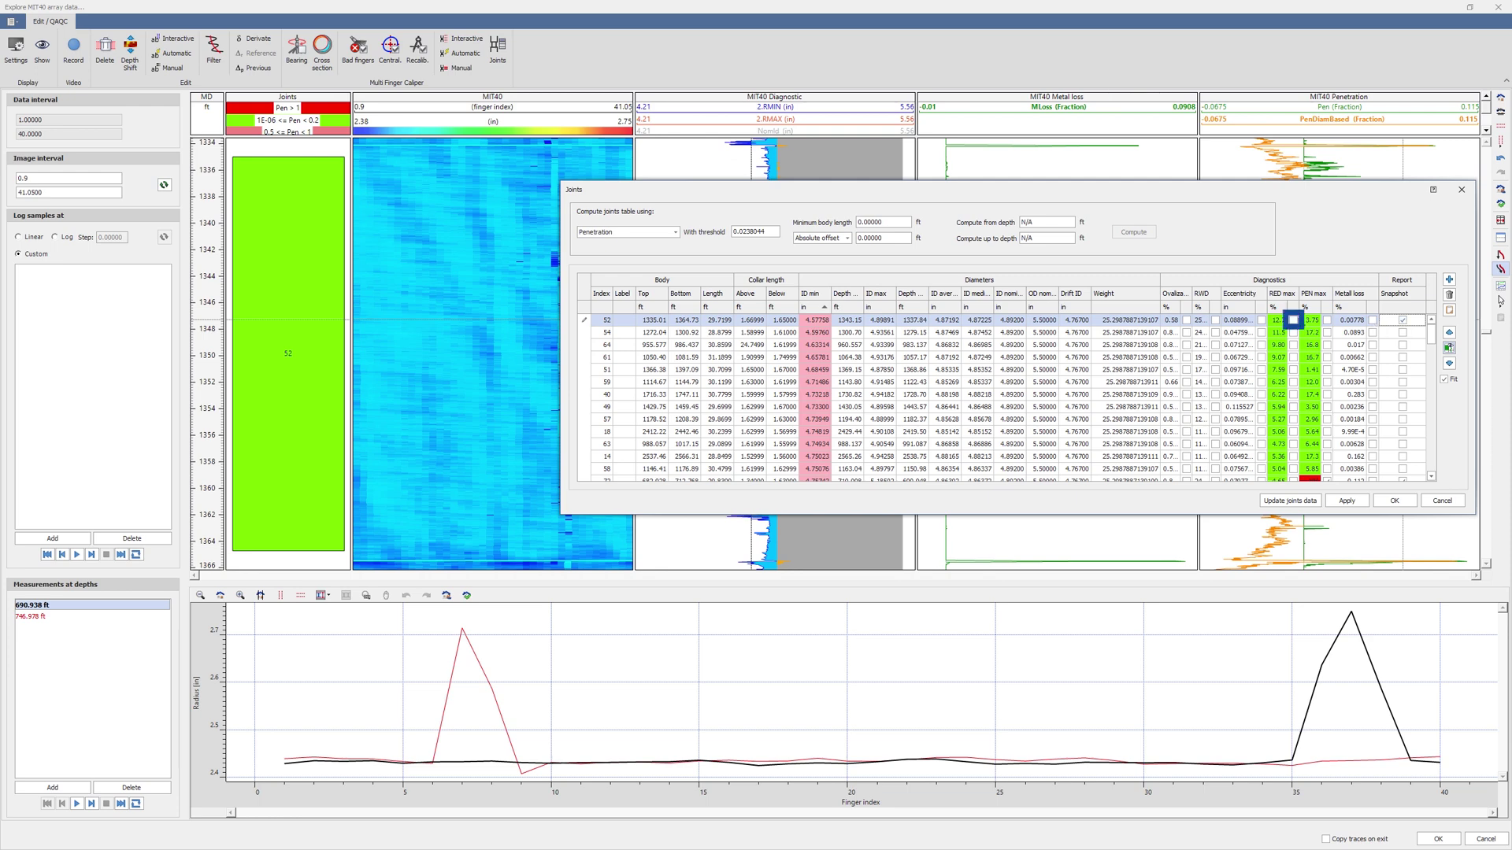
{"action": "left_click", "coordinate": [1293, 334]}
{"action": "left_click", "coordinate": [89, 622]}
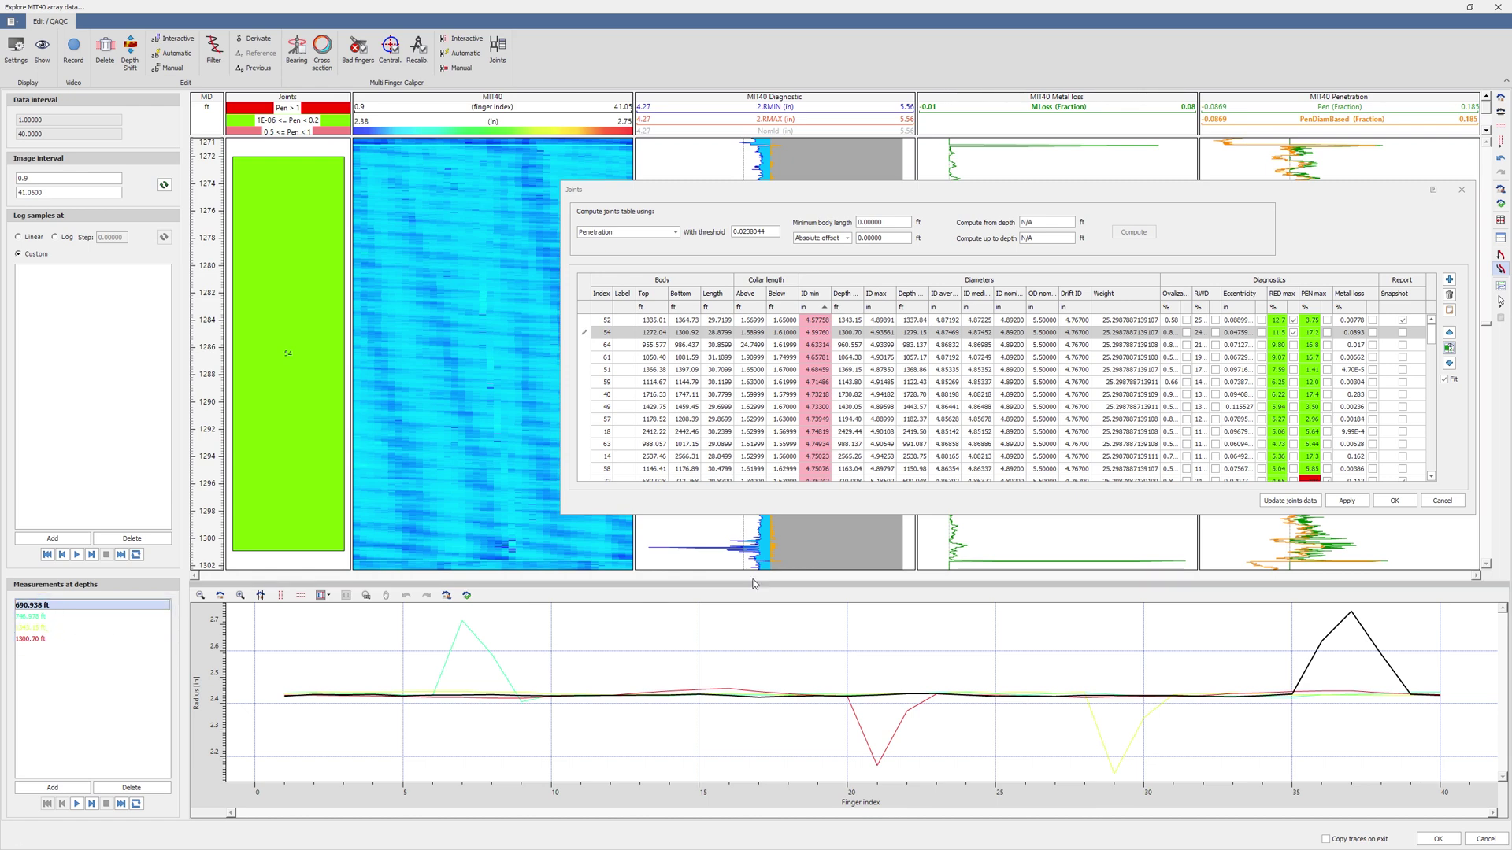
Export cross-section images with results and plots to files for depths 690.9–1343.2 ft.
{"action": "left_click", "coordinate": [1395, 501]}
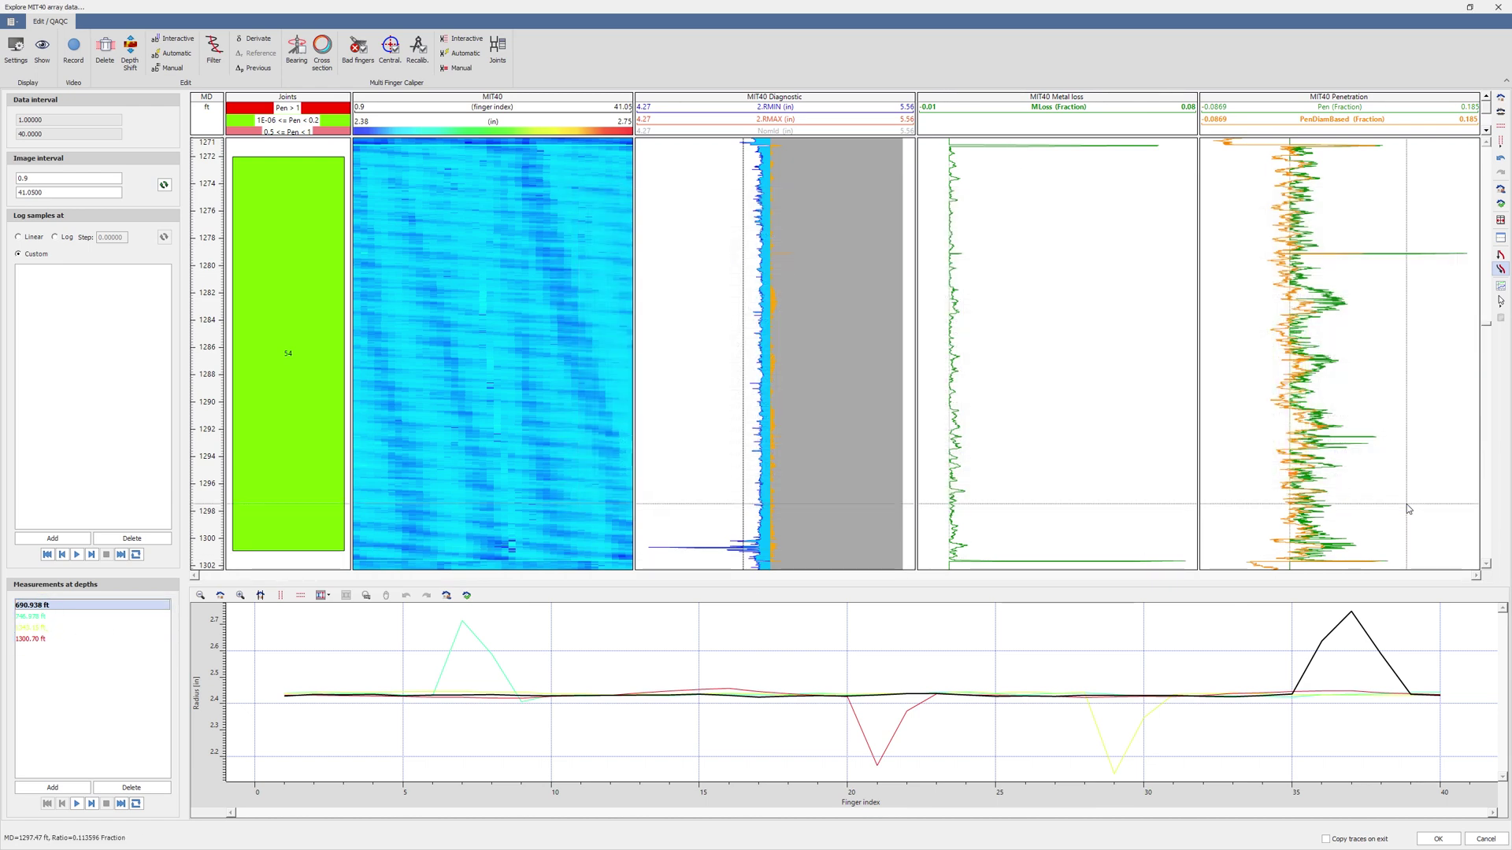
{"action": "left_click", "coordinate": [323, 52]}
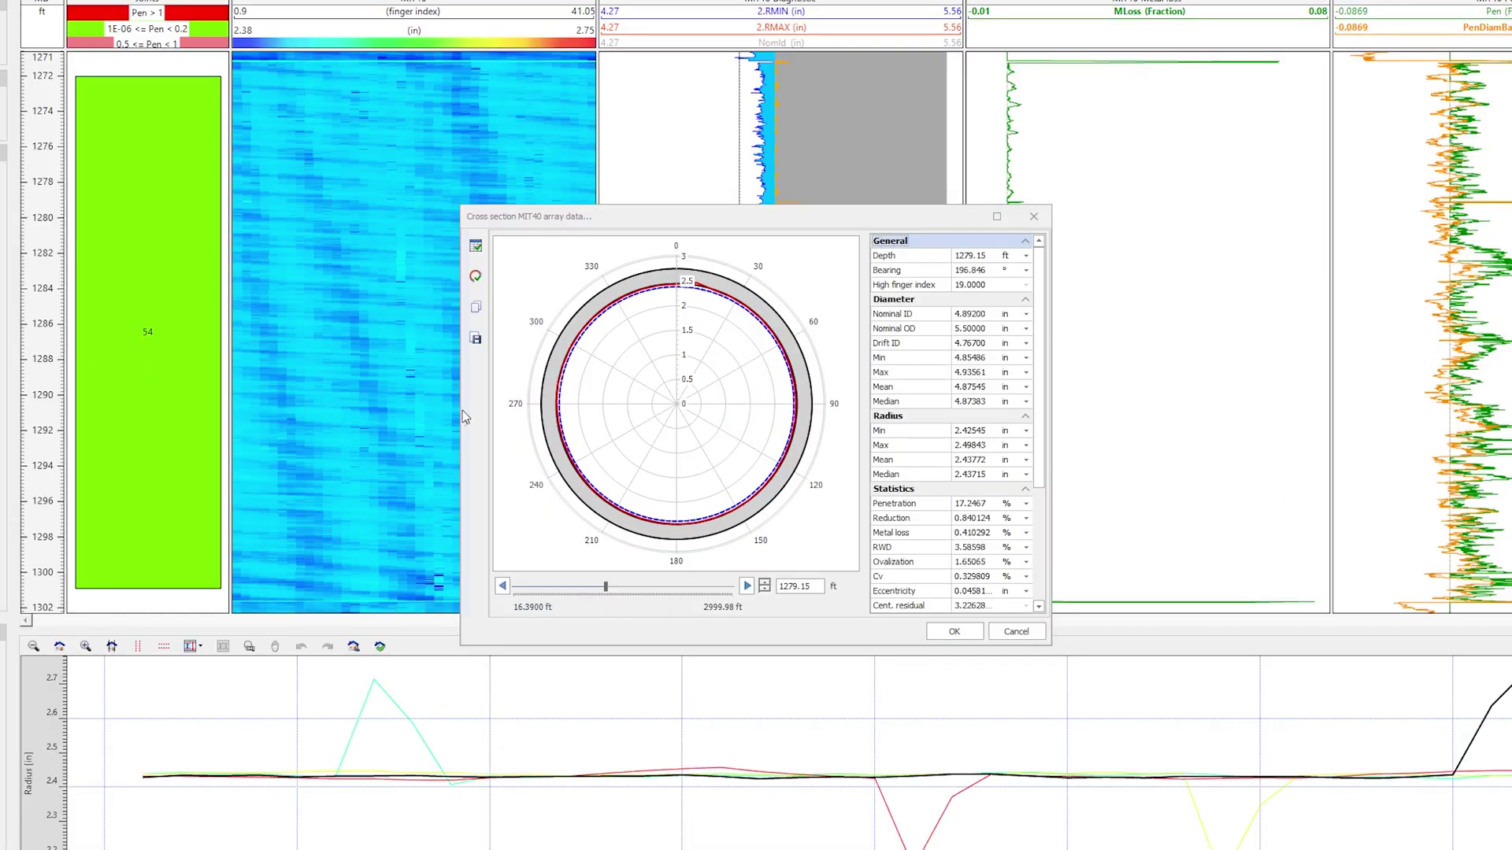
{"action": "left_click", "coordinate": [466, 424]}
{"action": "left_click", "coordinate": [522, 263]}
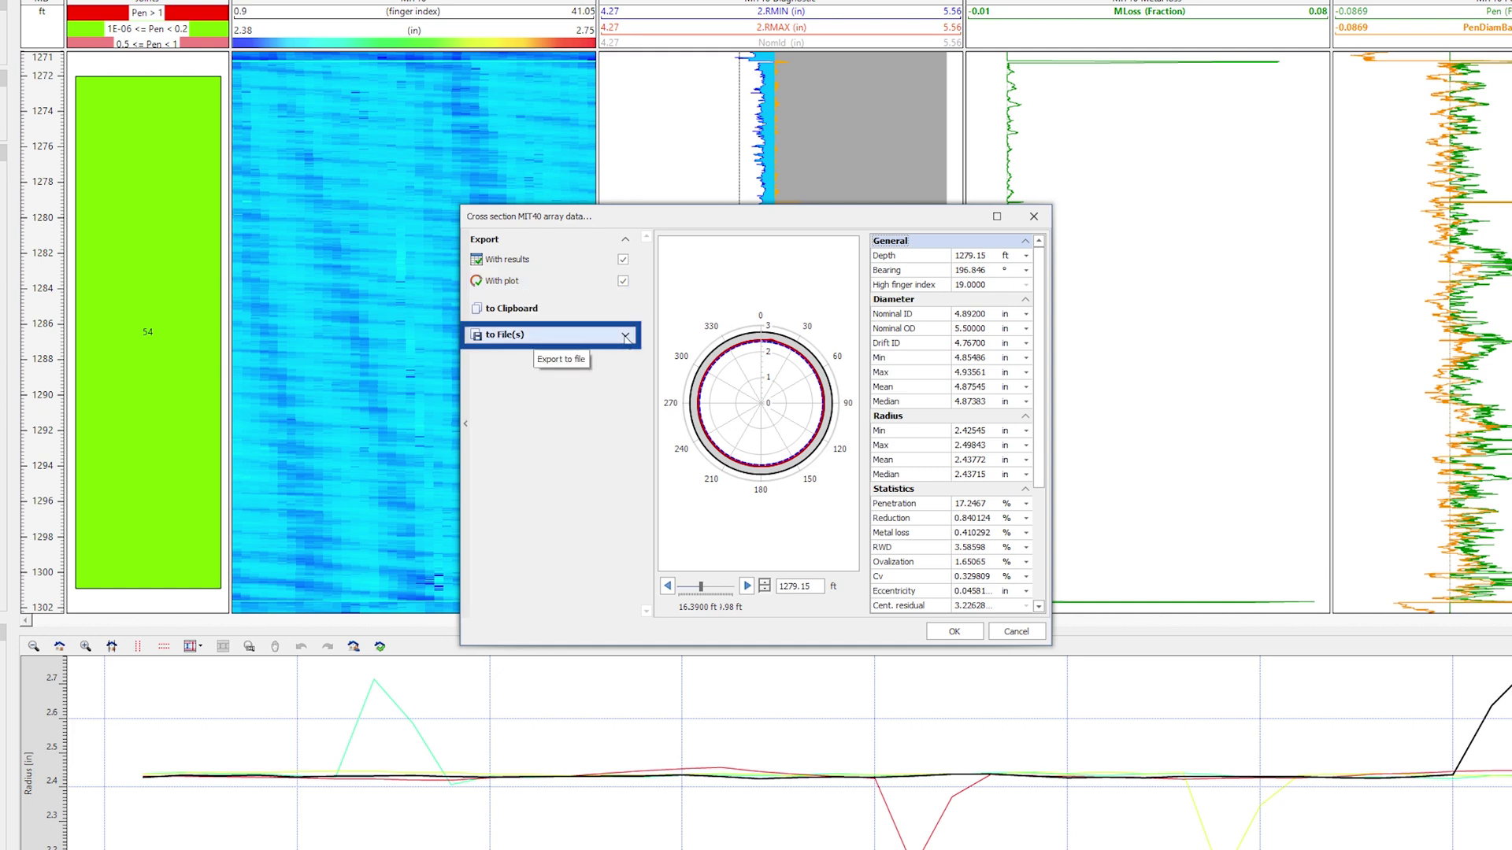
{"action": "left_click", "coordinate": [627, 337]}
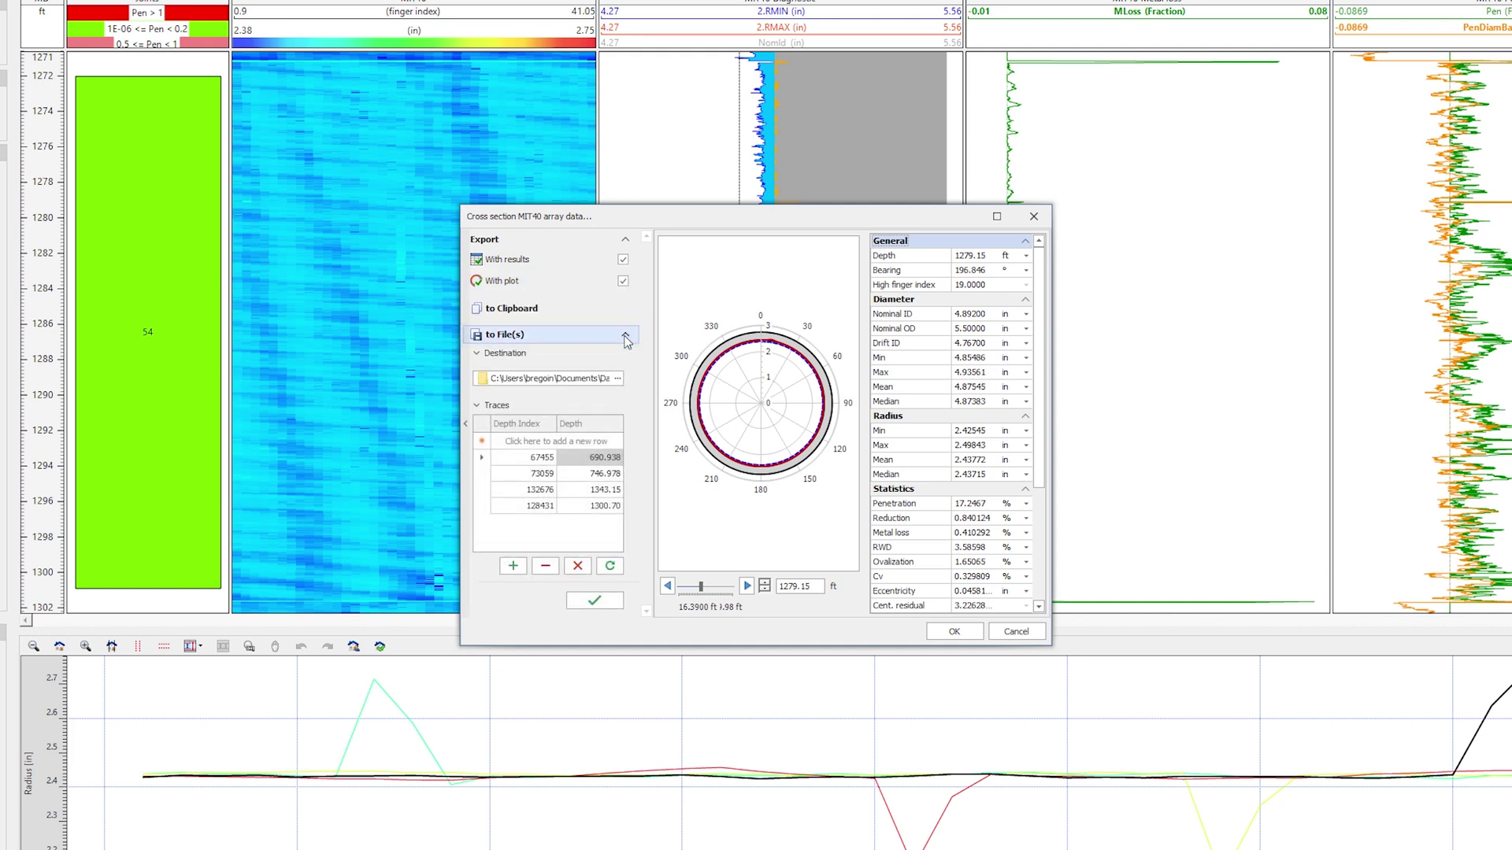
{"action": "left_click", "coordinate": [596, 603]}
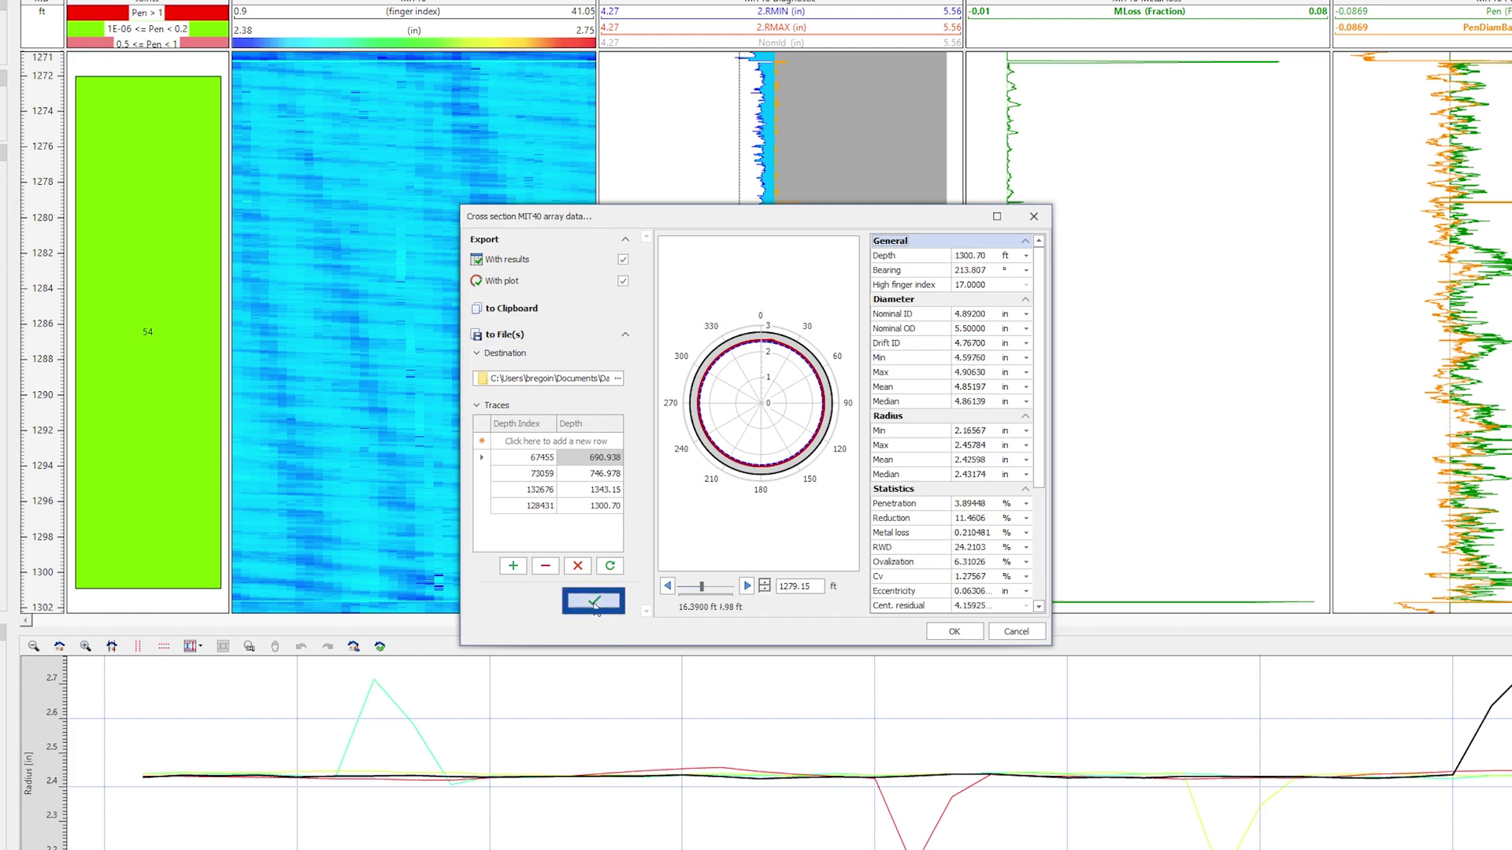
Close the cross-section and QA/QC views and reopen the joints table's column settings.
{"action": "left_click", "coordinate": [952, 632]}
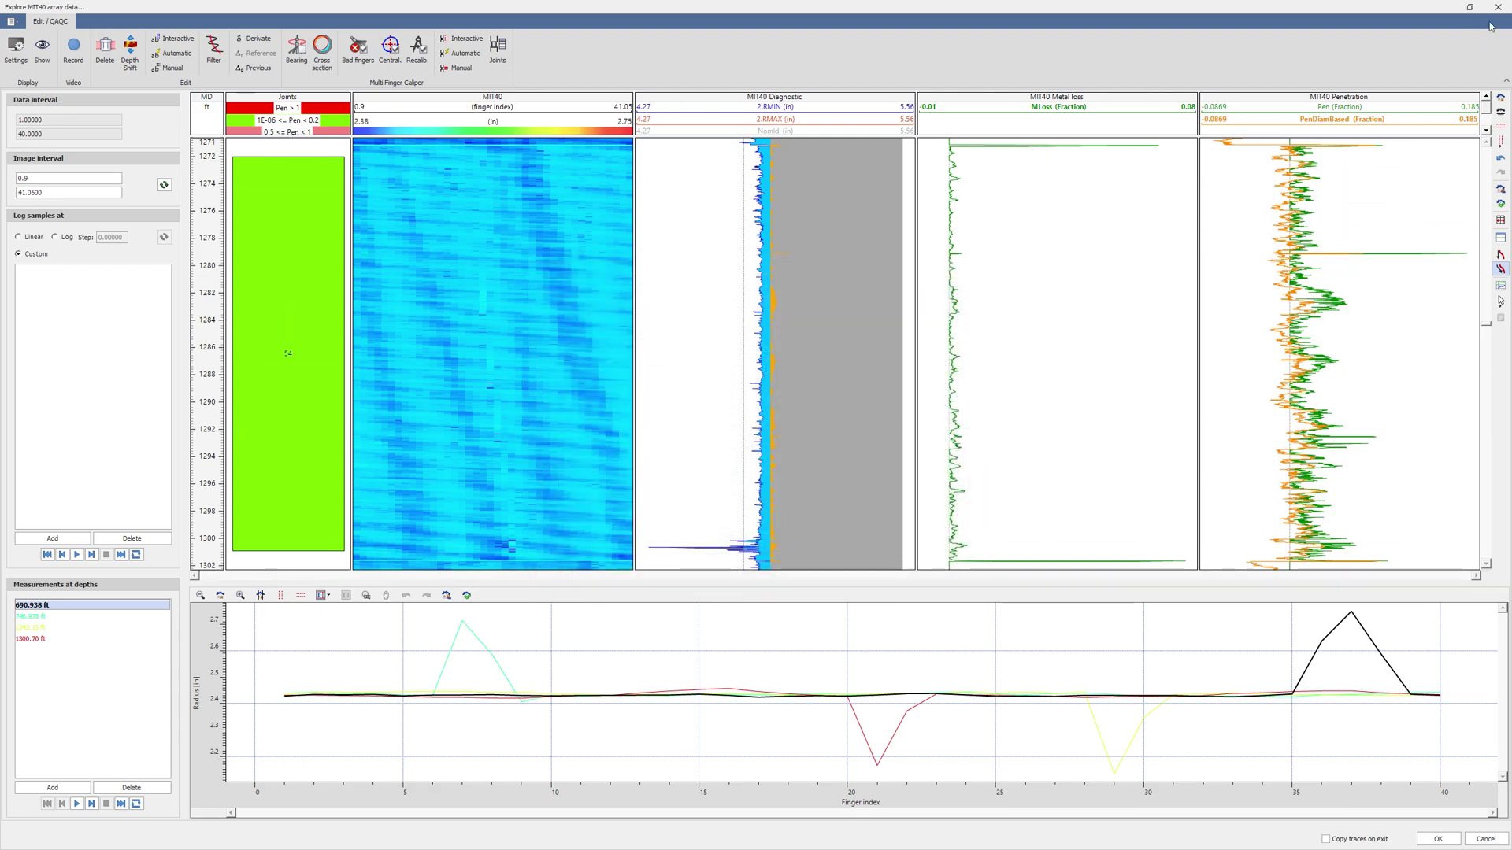
{"action": "left_click", "coordinate": [1500, 8]}
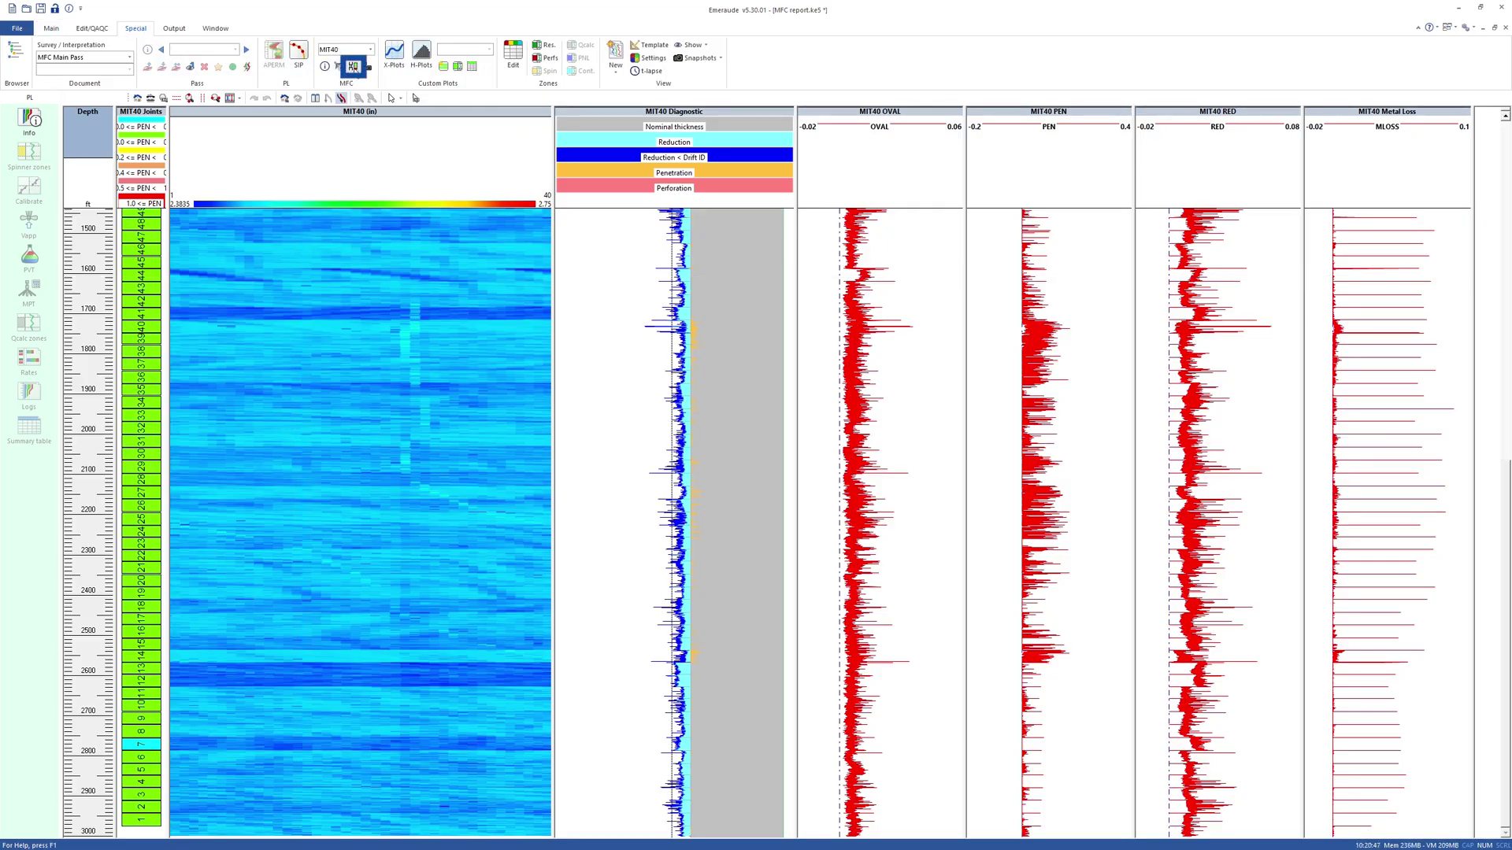
{"action": "left_click", "coordinate": [353, 66]}
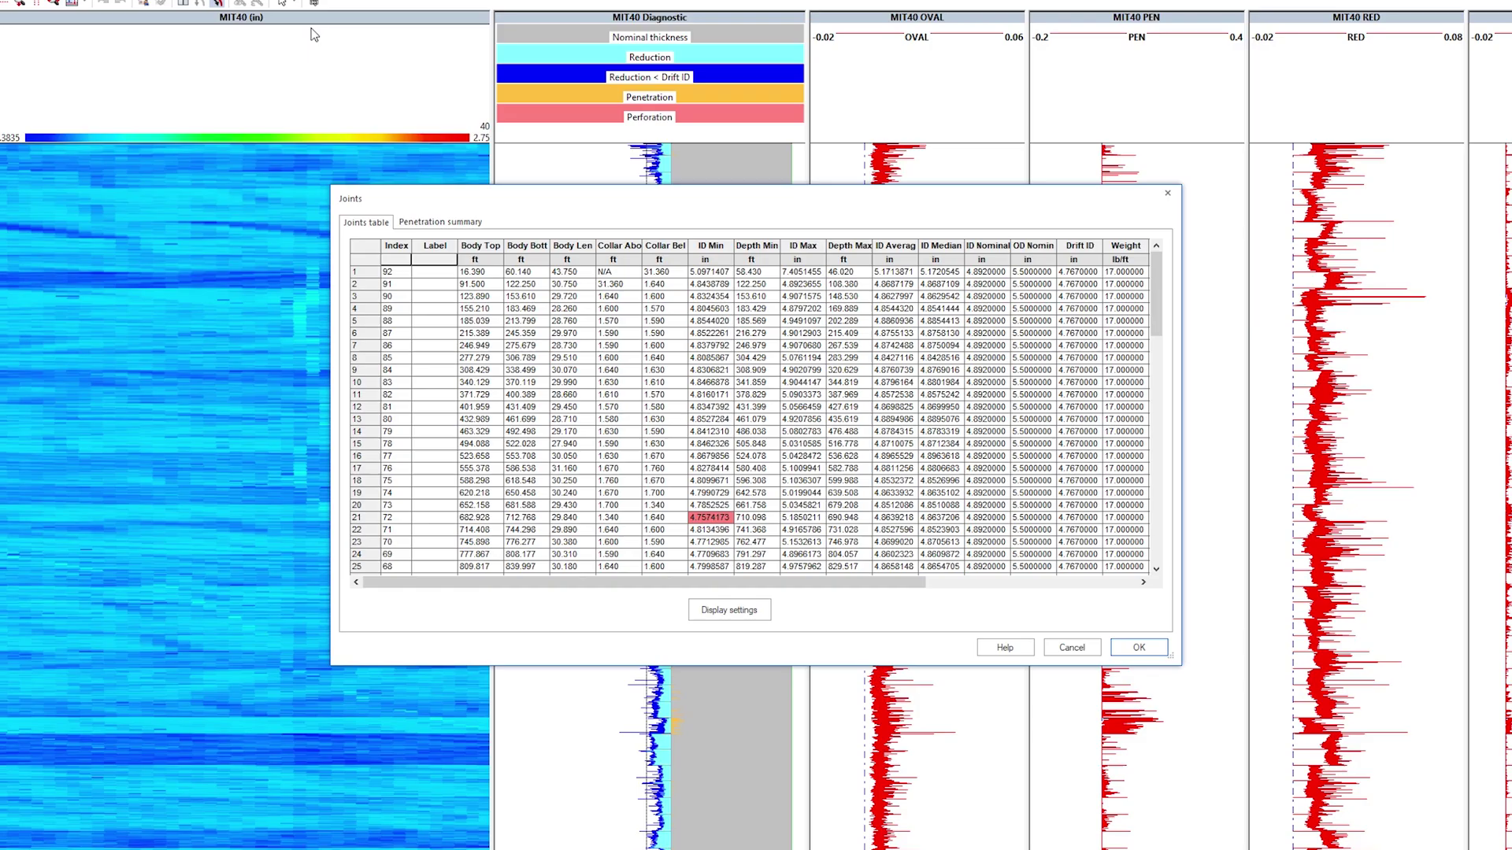
{"action": "left_click_drag", "start_coordinate": [691, 583], "coordinate": [919, 593]}
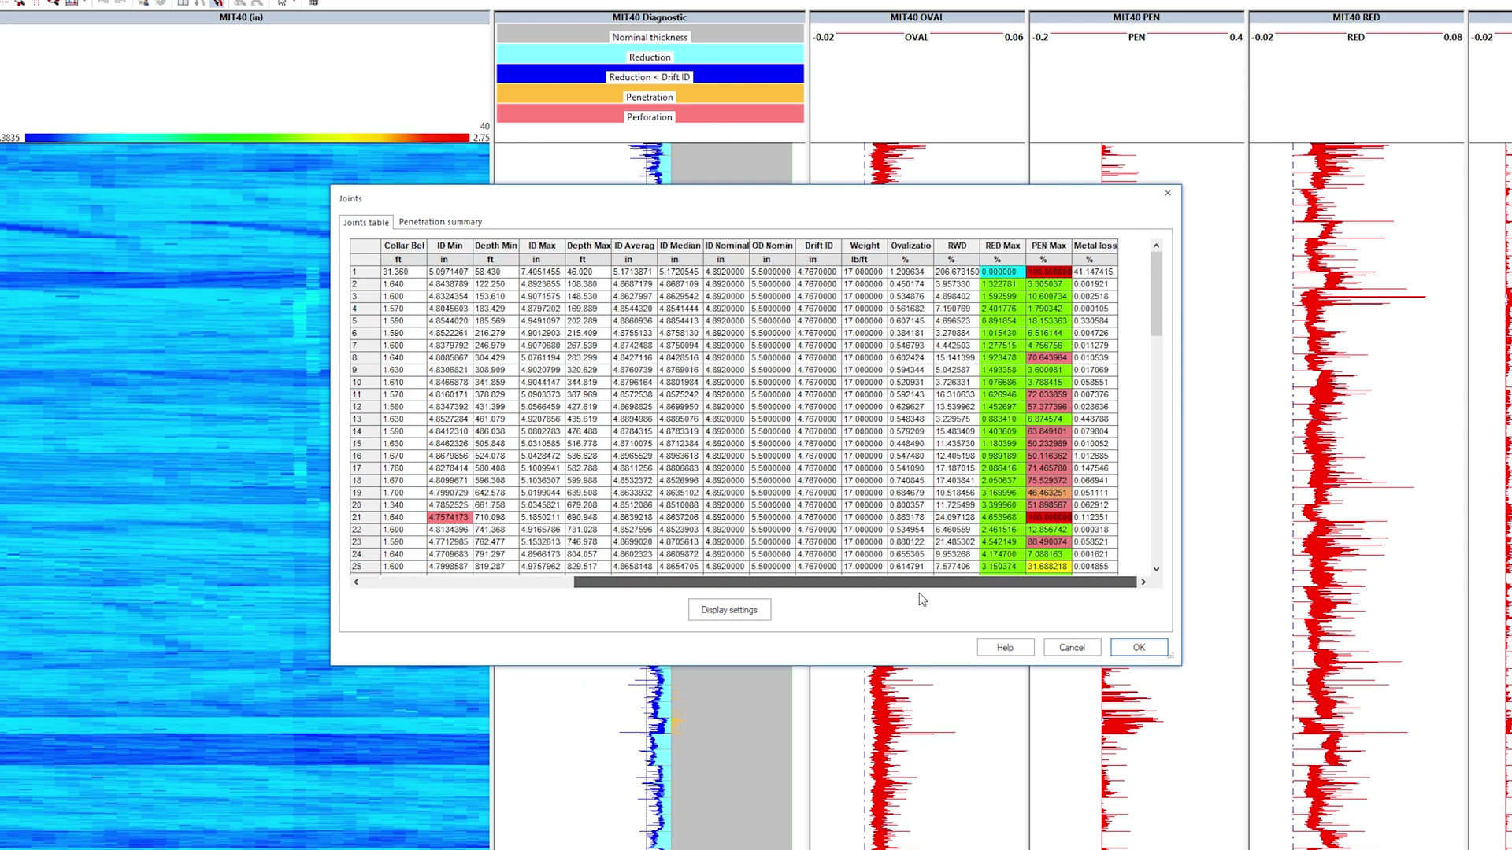
{"action": "left_click", "coordinate": [729, 610]}
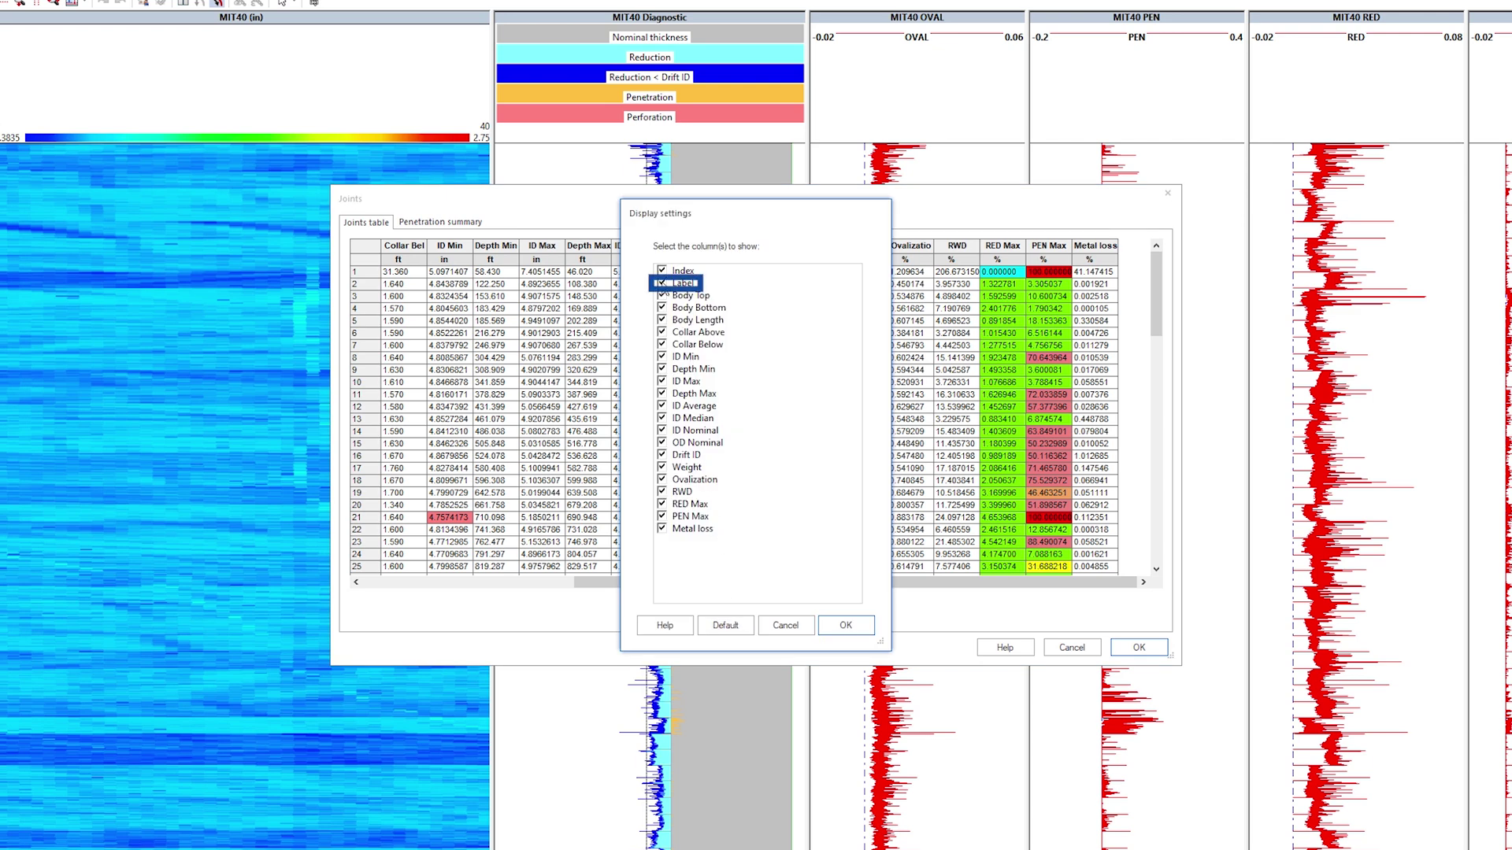
Hide Label, Collar, Nominal, Drift ID, Weight and RWD columns, then review the penetration summary.
{"action": "left_click", "coordinate": [662, 282]}
{"action": "left_click", "coordinate": [662, 332]}
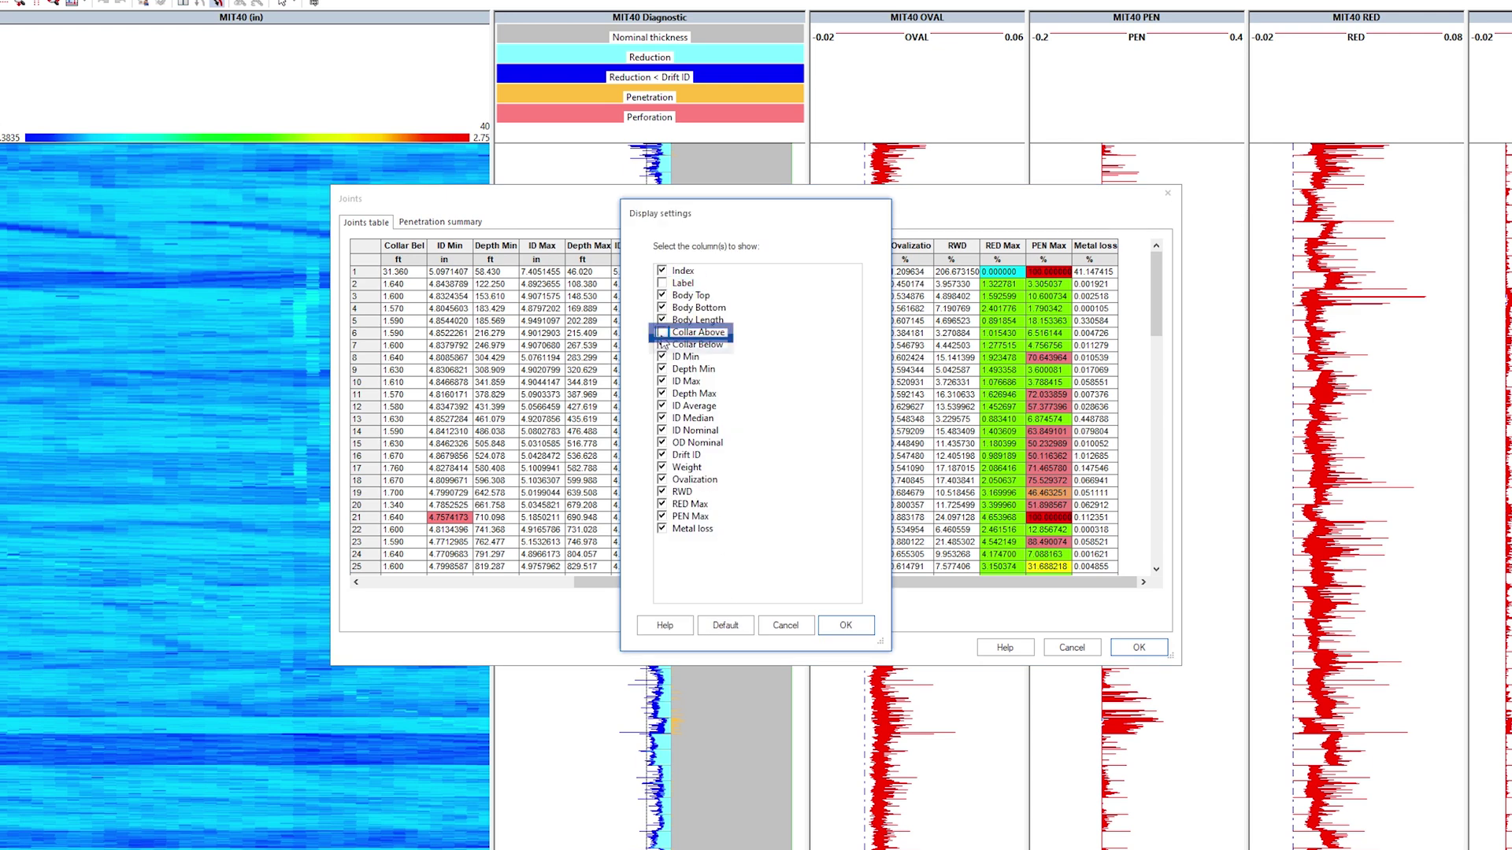
{"action": "left_click", "coordinate": [662, 430]}
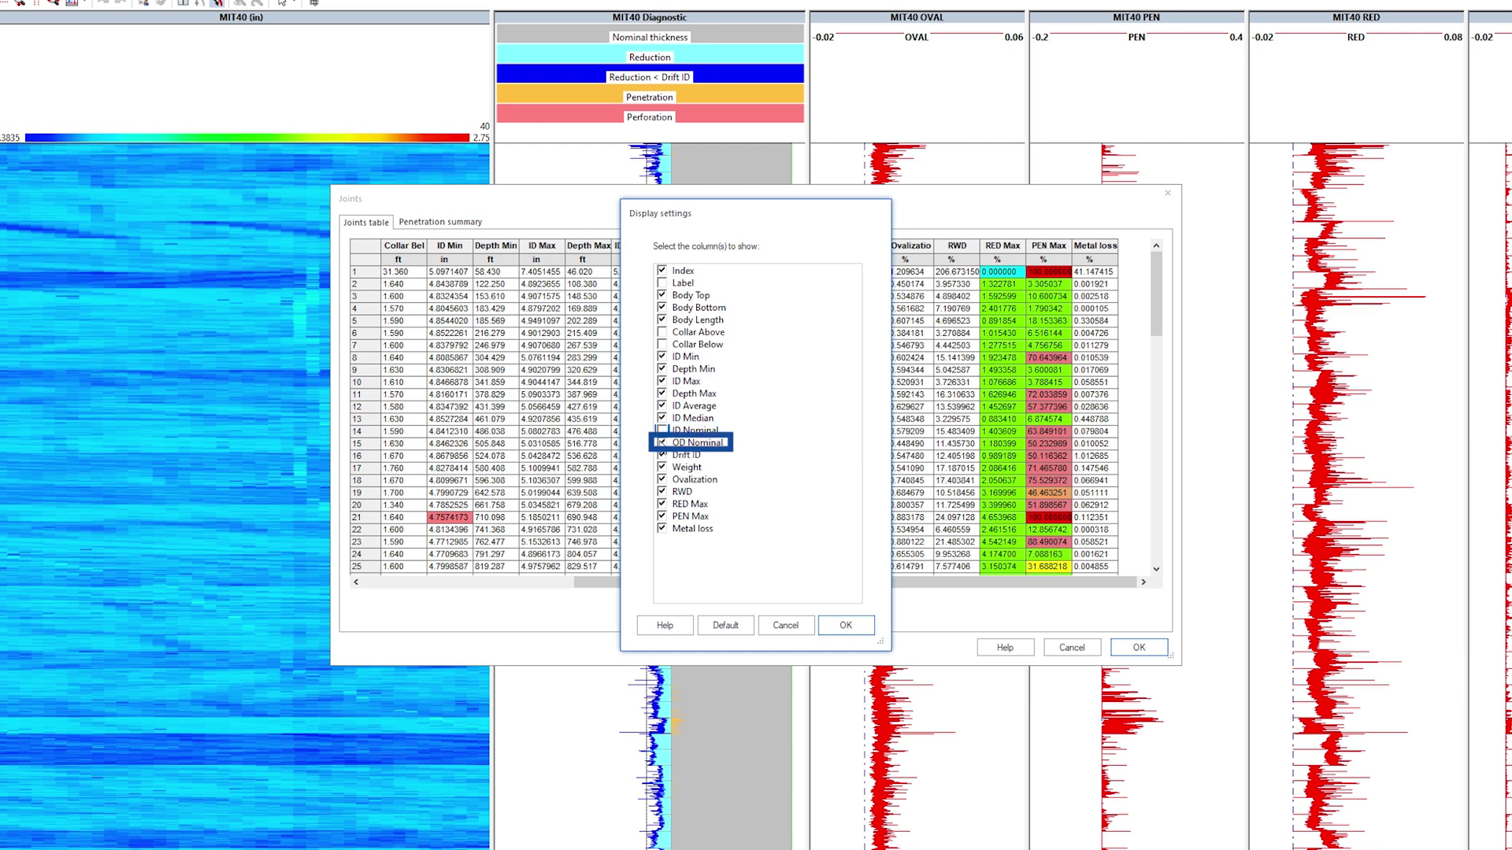
{"action": "left_click", "coordinate": [662, 443]}
{"action": "left_click", "coordinate": [662, 454]}
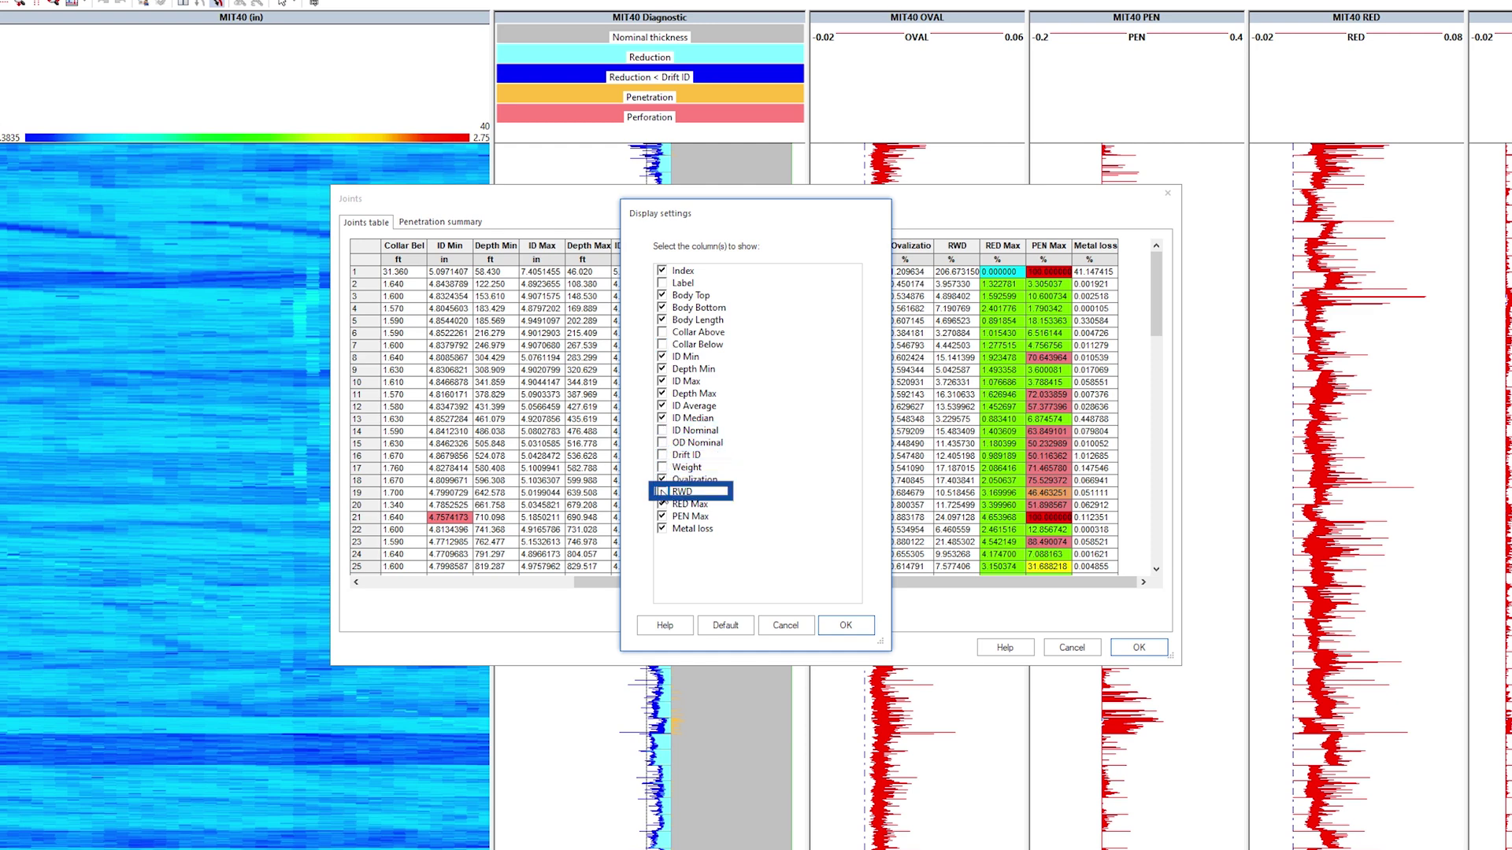
{"action": "left_click", "coordinate": [844, 626]}
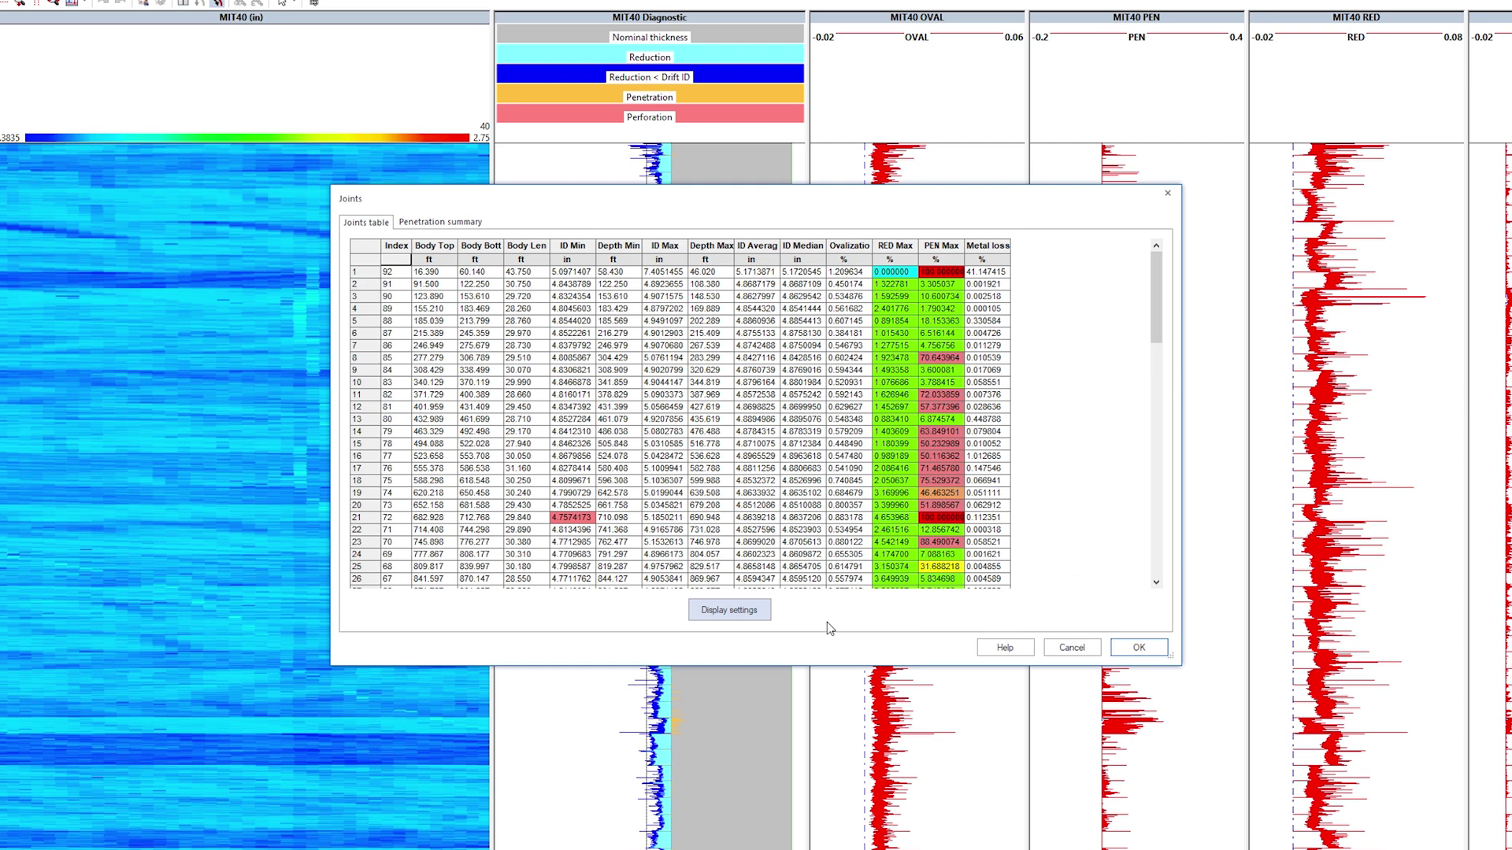
{"action": "left_click", "coordinate": [439, 222]}
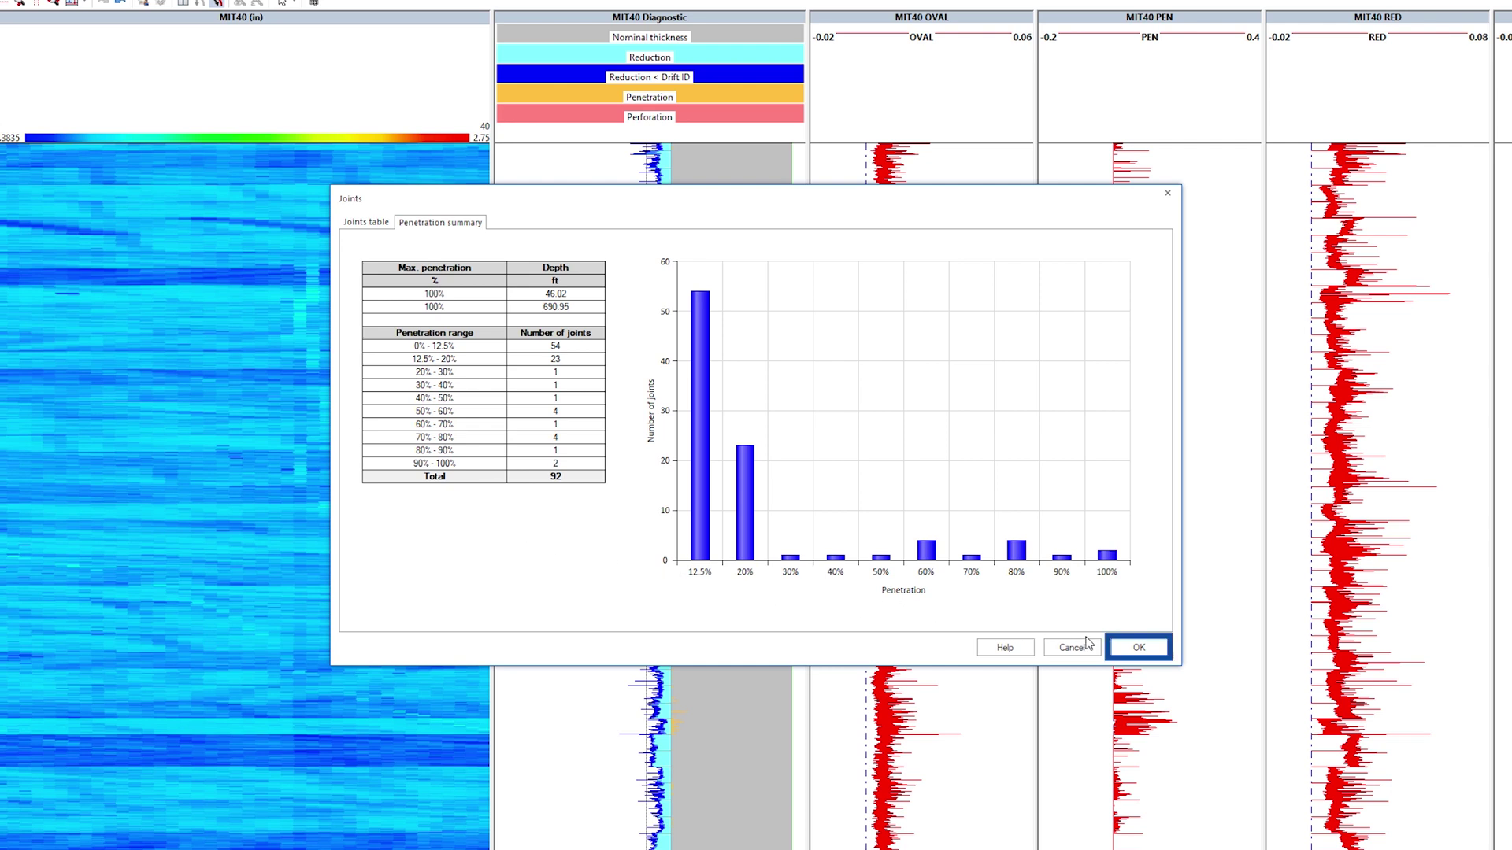
{"action": "left_click", "coordinate": [1139, 648]}
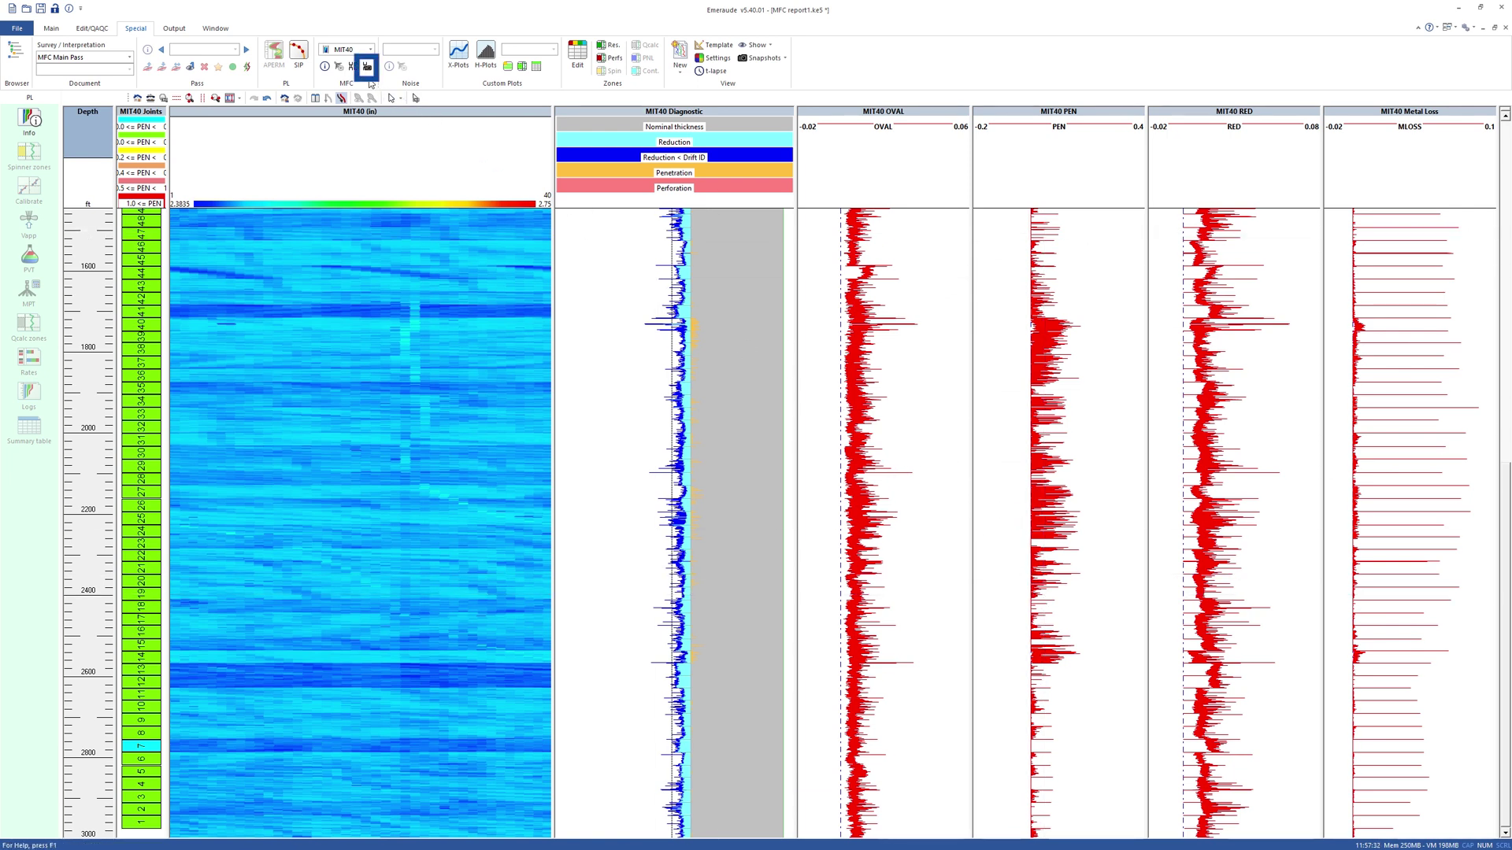
Create body snapshots for joints 72 and 52 with borders offset in percent.
{"action": "left_click", "coordinate": [367, 64]}
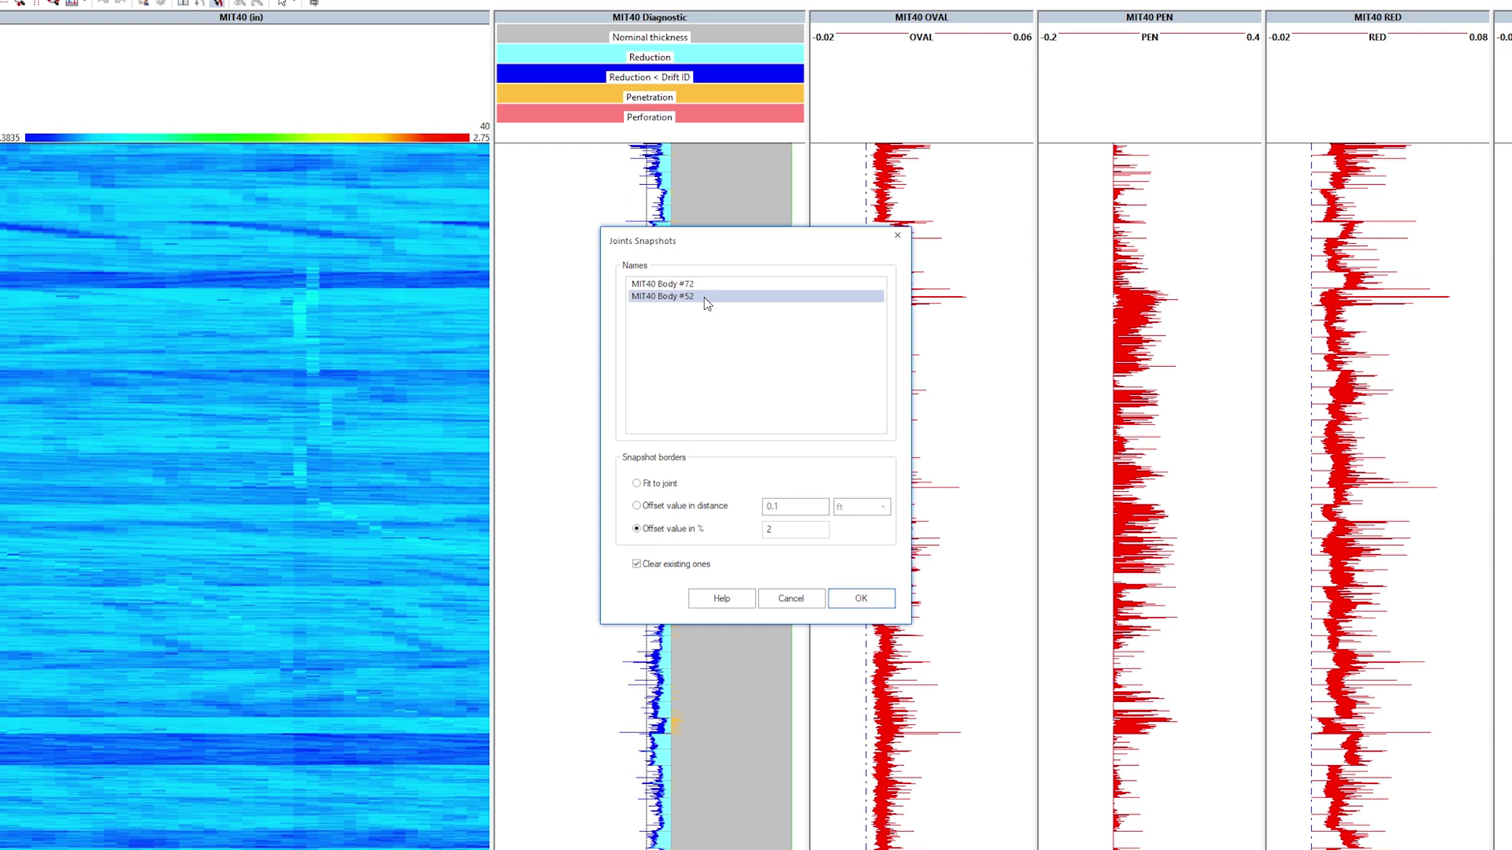
{"action": "left_click", "coordinate": [704, 298]}
{"action": "left_click", "coordinate": [637, 484]}
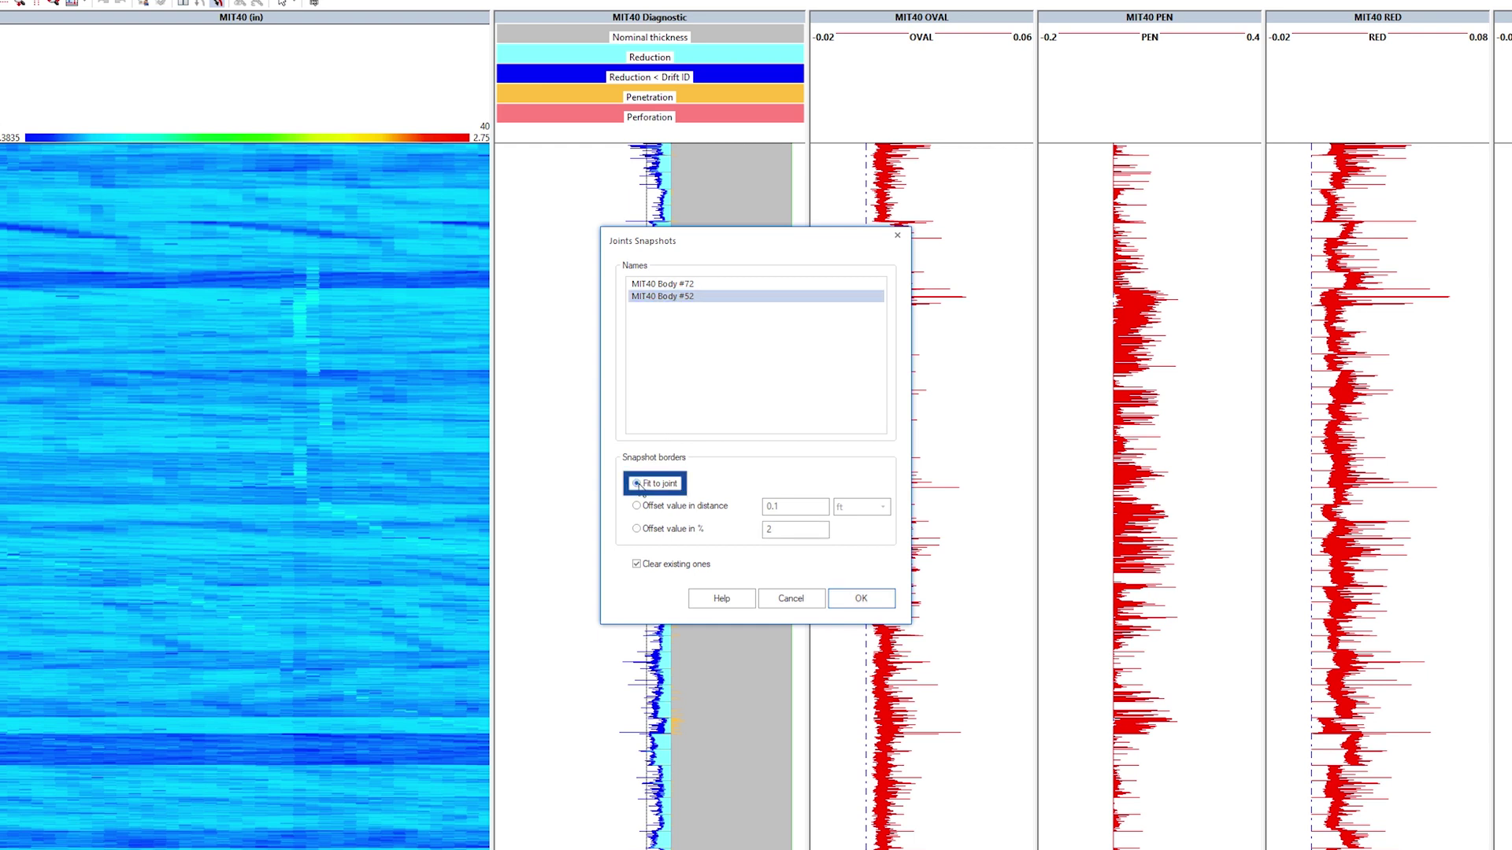
{"action": "left_click", "coordinate": [637, 507]}
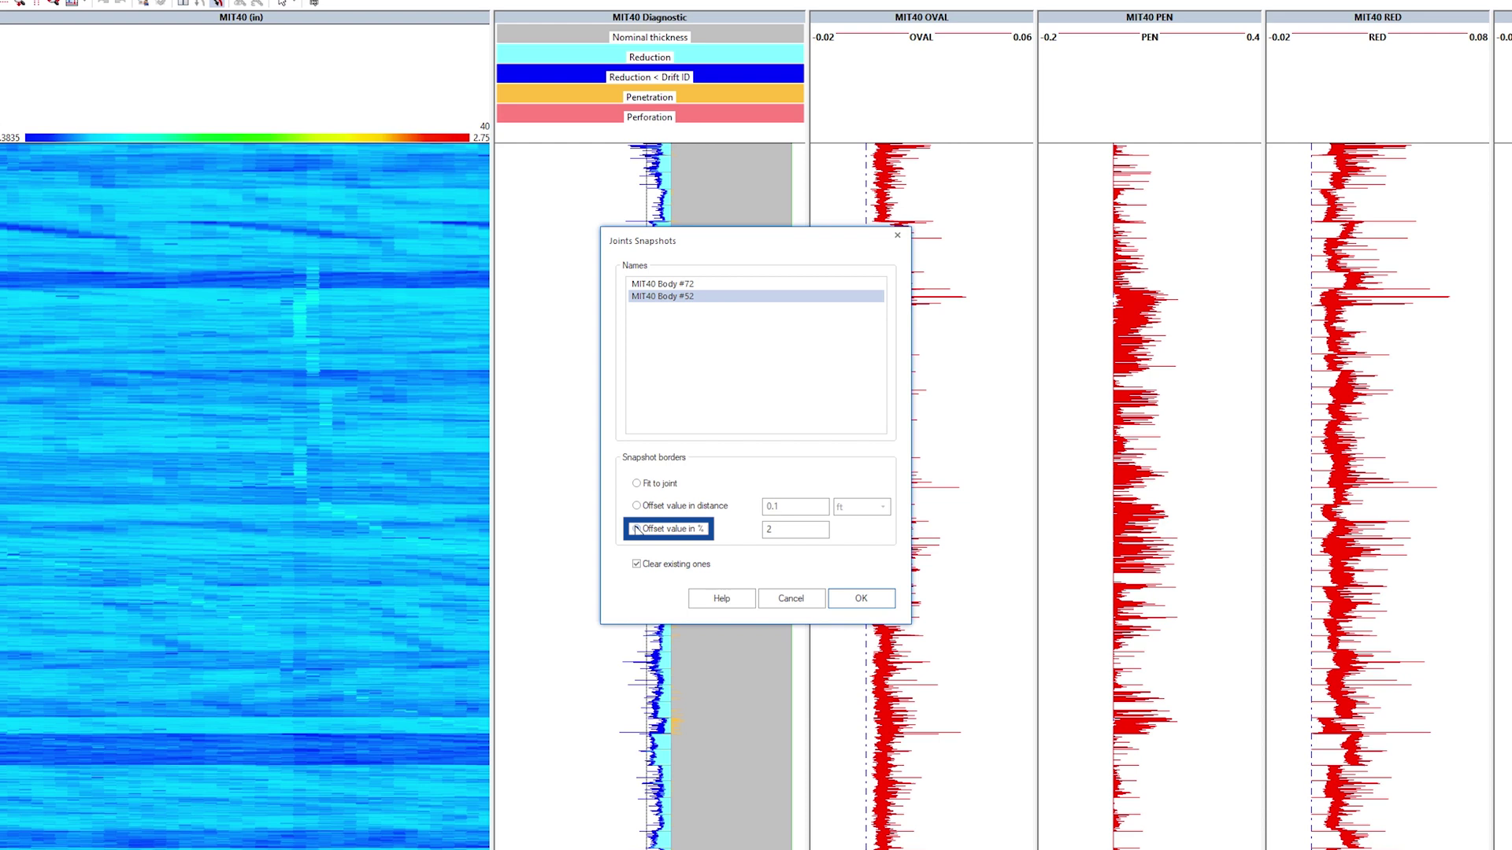
{"action": "left_click", "coordinate": [637, 529]}
{"action": "left_click", "coordinate": [860, 598]}
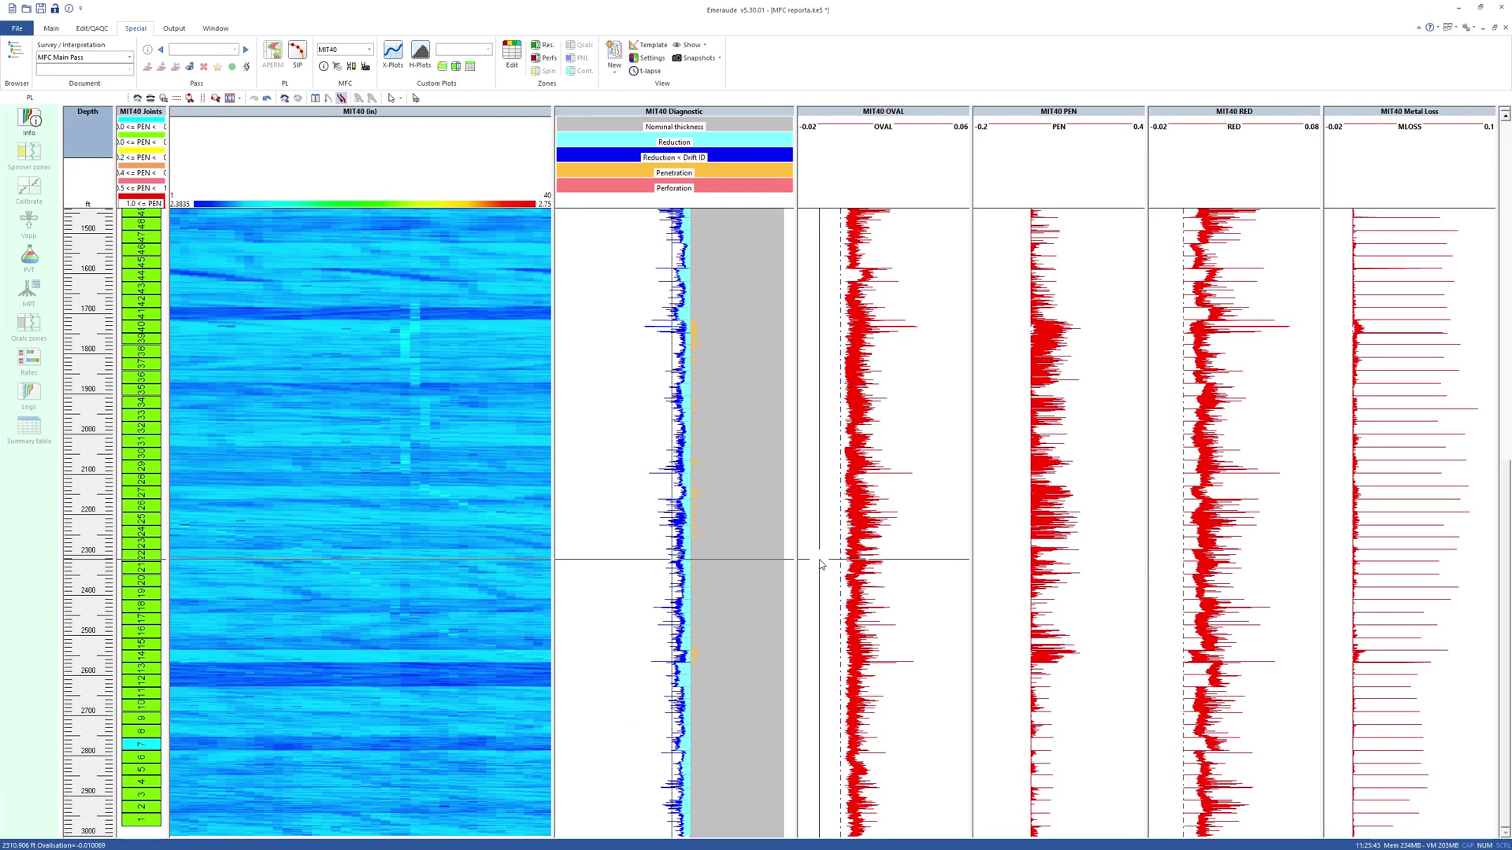
Save a 'Full log' snapshot of the logs.
{"action": "left_click", "coordinate": [697, 58]}
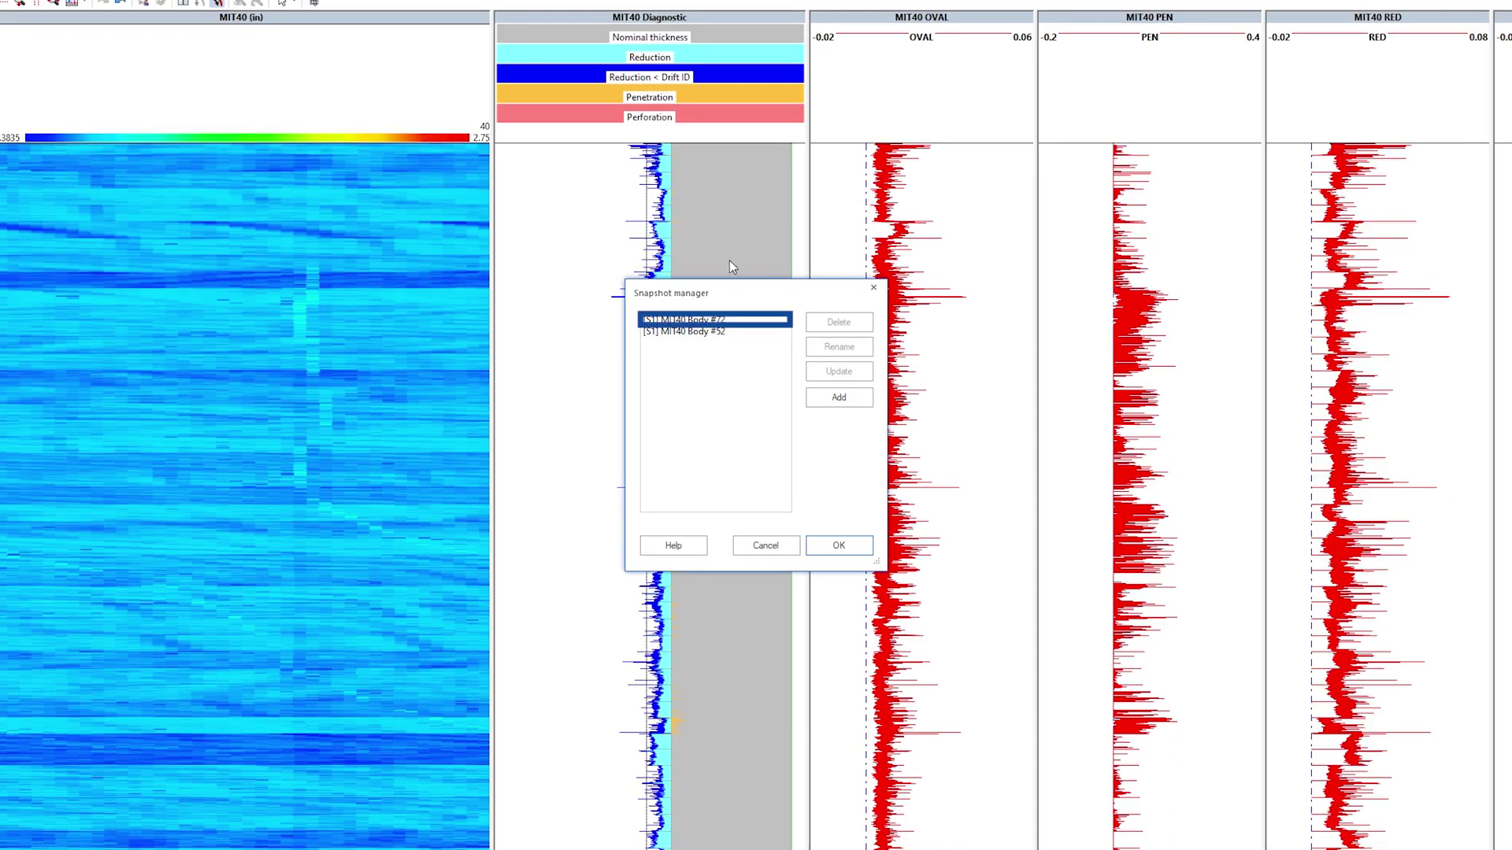
{"action": "left_click", "coordinate": [686, 331]}
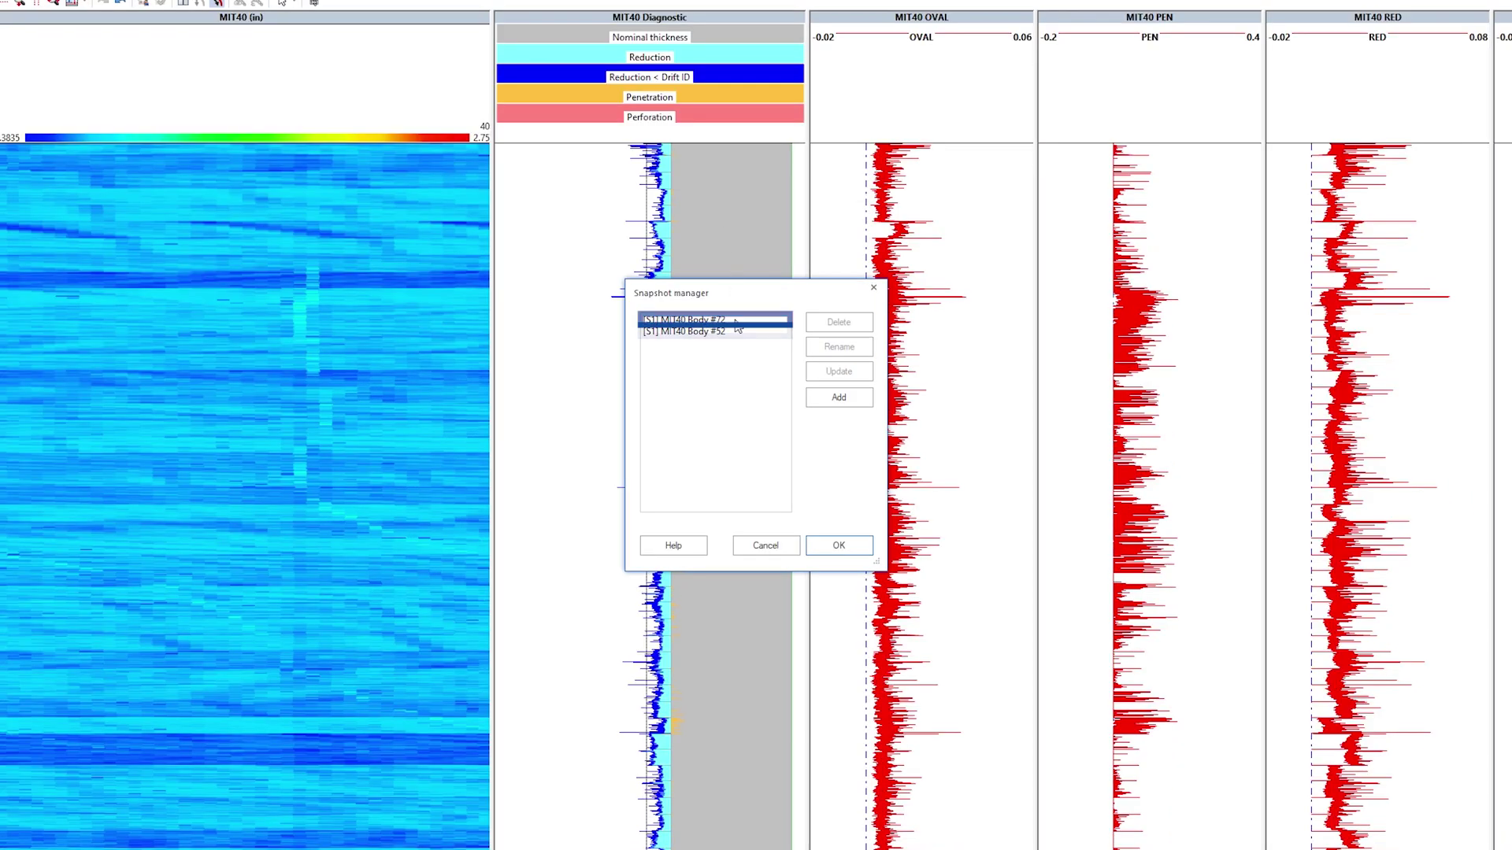
{"action": "left_click", "coordinate": [839, 397]}
{"action": "type", "text": "Full log"}
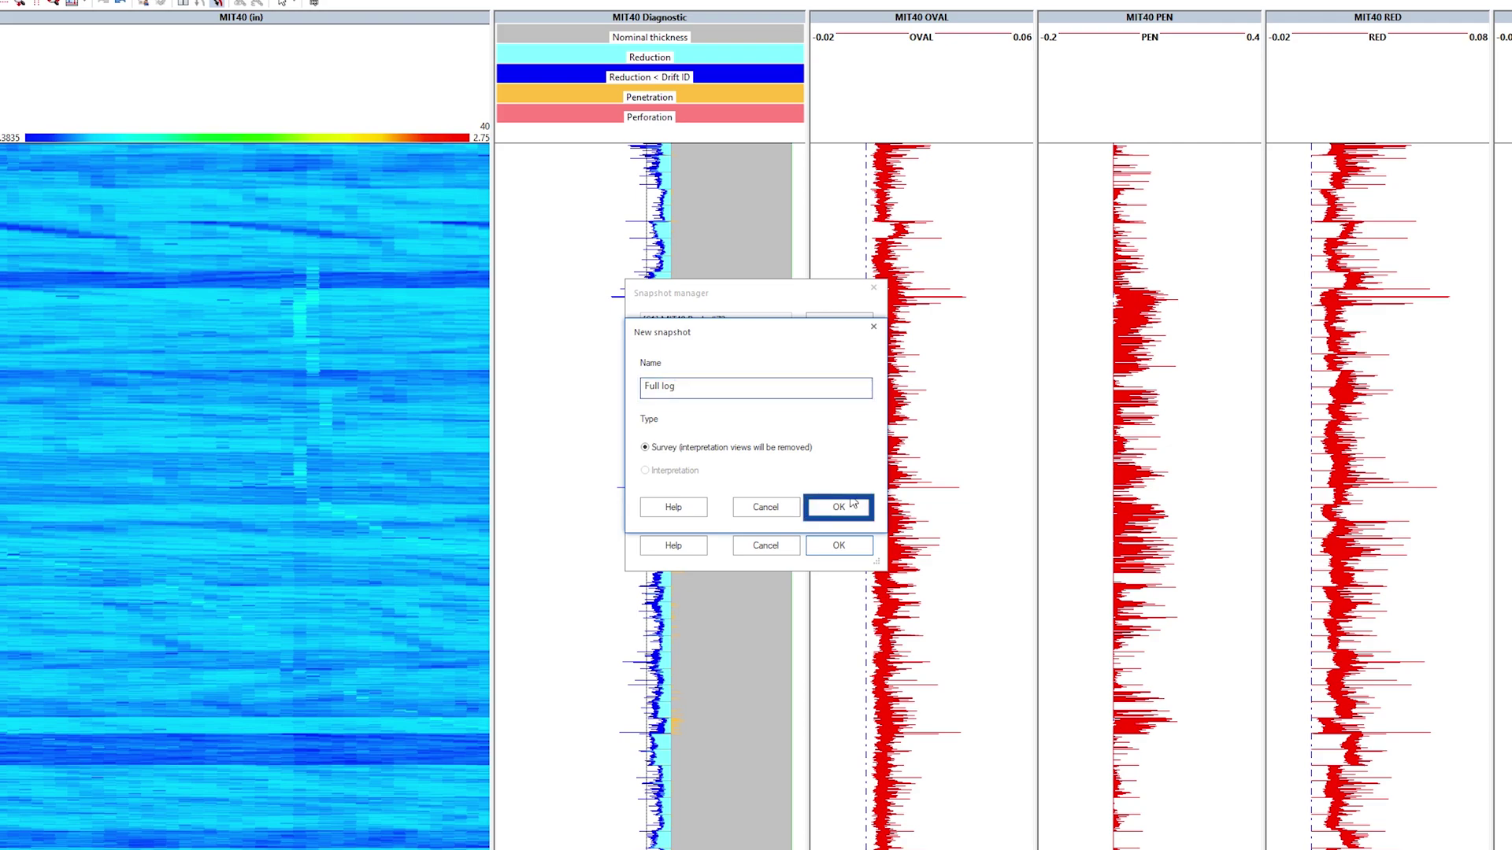
{"action": "left_click", "coordinate": [839, 507]}
Remove the depth crosshair and save an 'Upper part' snapshot of the zoomed interval.
{"action": "left_click", "coordinate": [178, 99]}
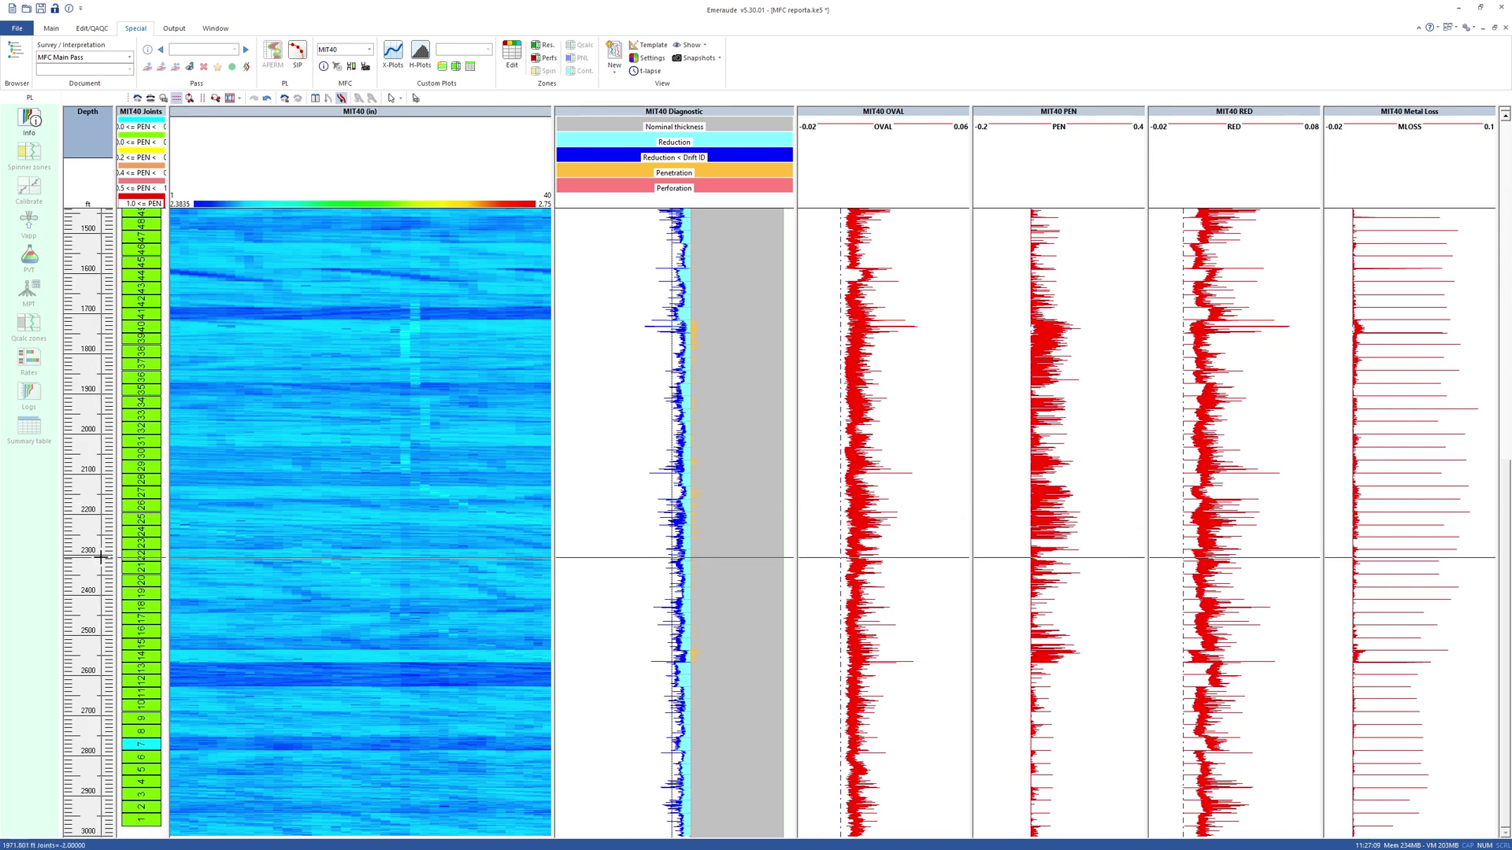
{"action": "scroll", "coordinate": [104, 354], "scroll_direction": "up", "scroll_amount": 3}
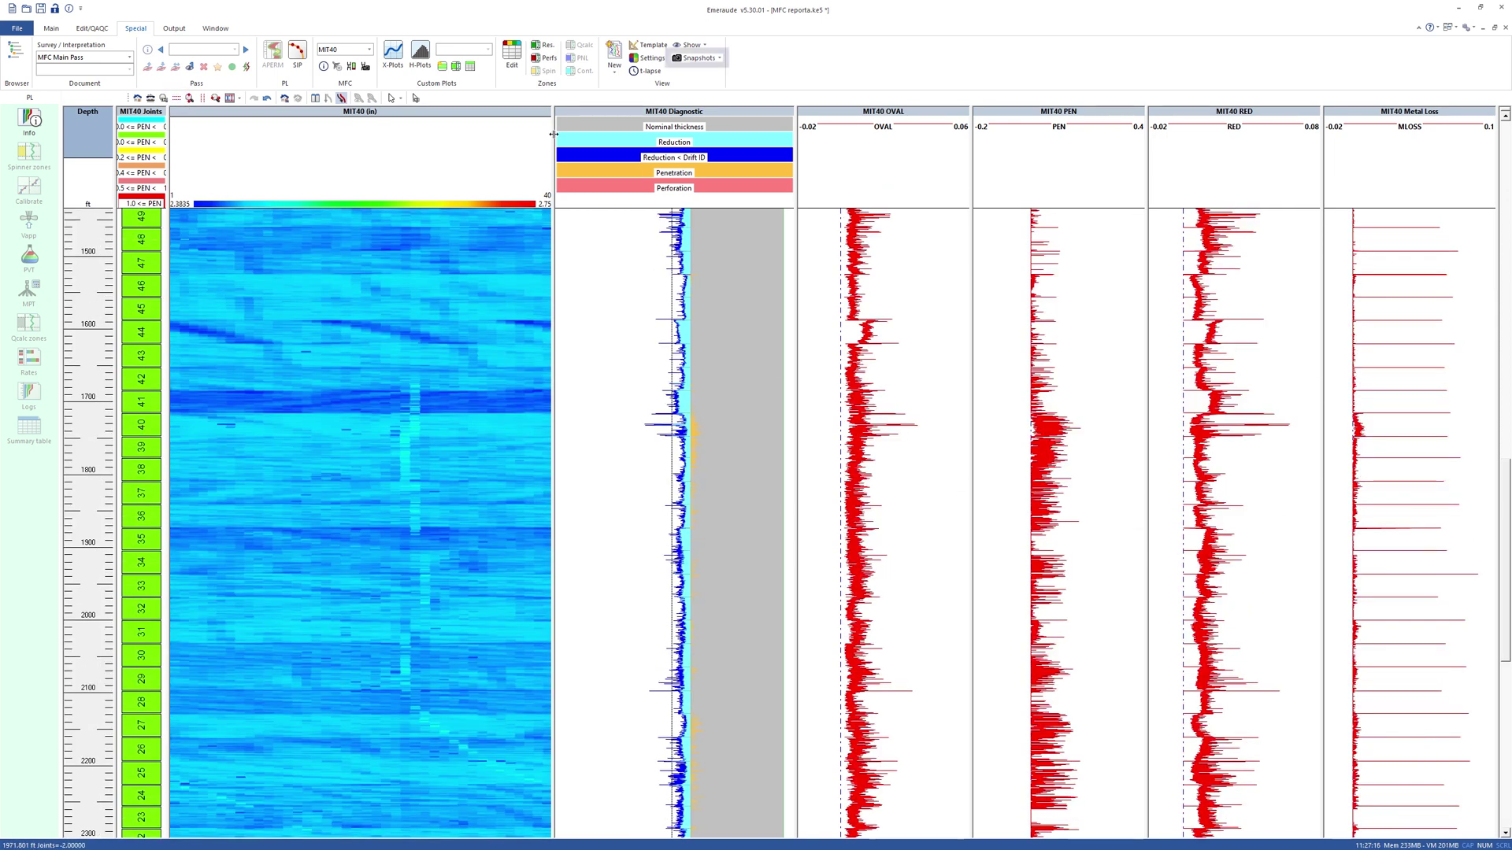
{"action": "left_click", "coordinate": [697, 57]}
{"action": "left_click", "coordinate": [839, 391]}
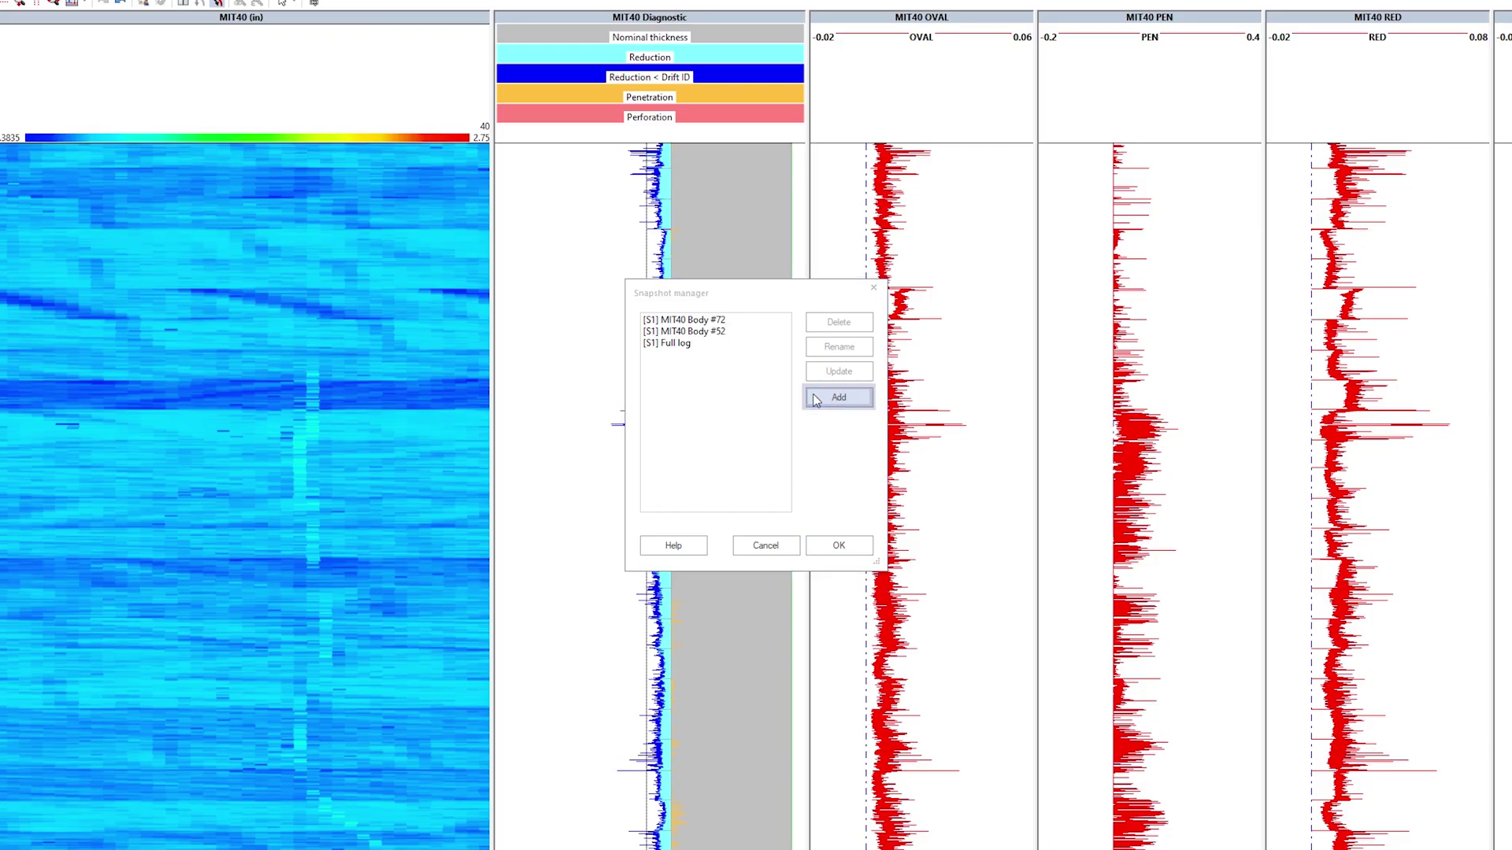
{"action": "type", "text": "Upper part"}
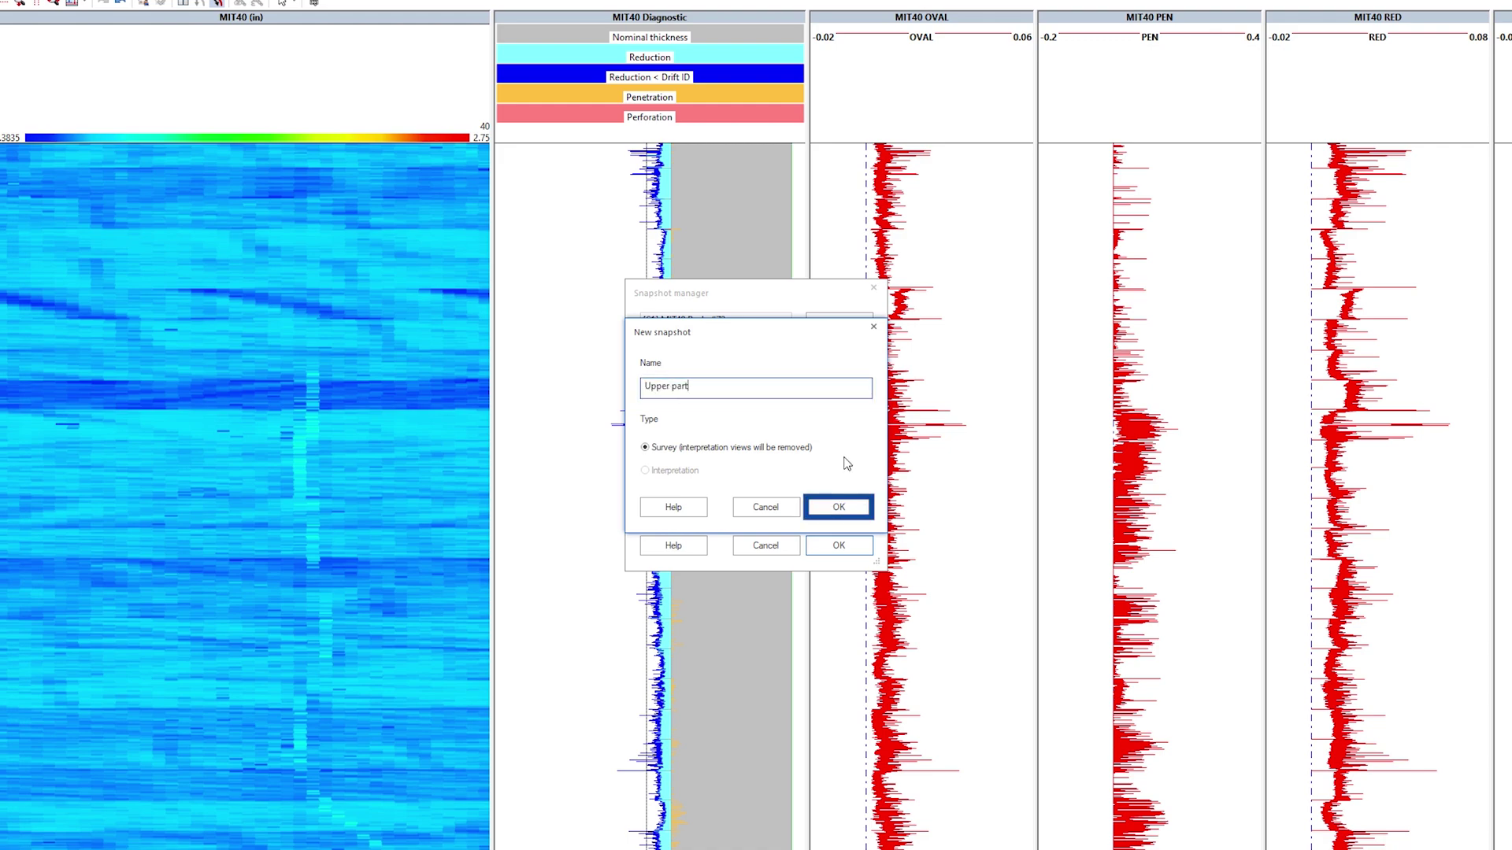
{"action": "left_click", "coordinate": [839, 507]}
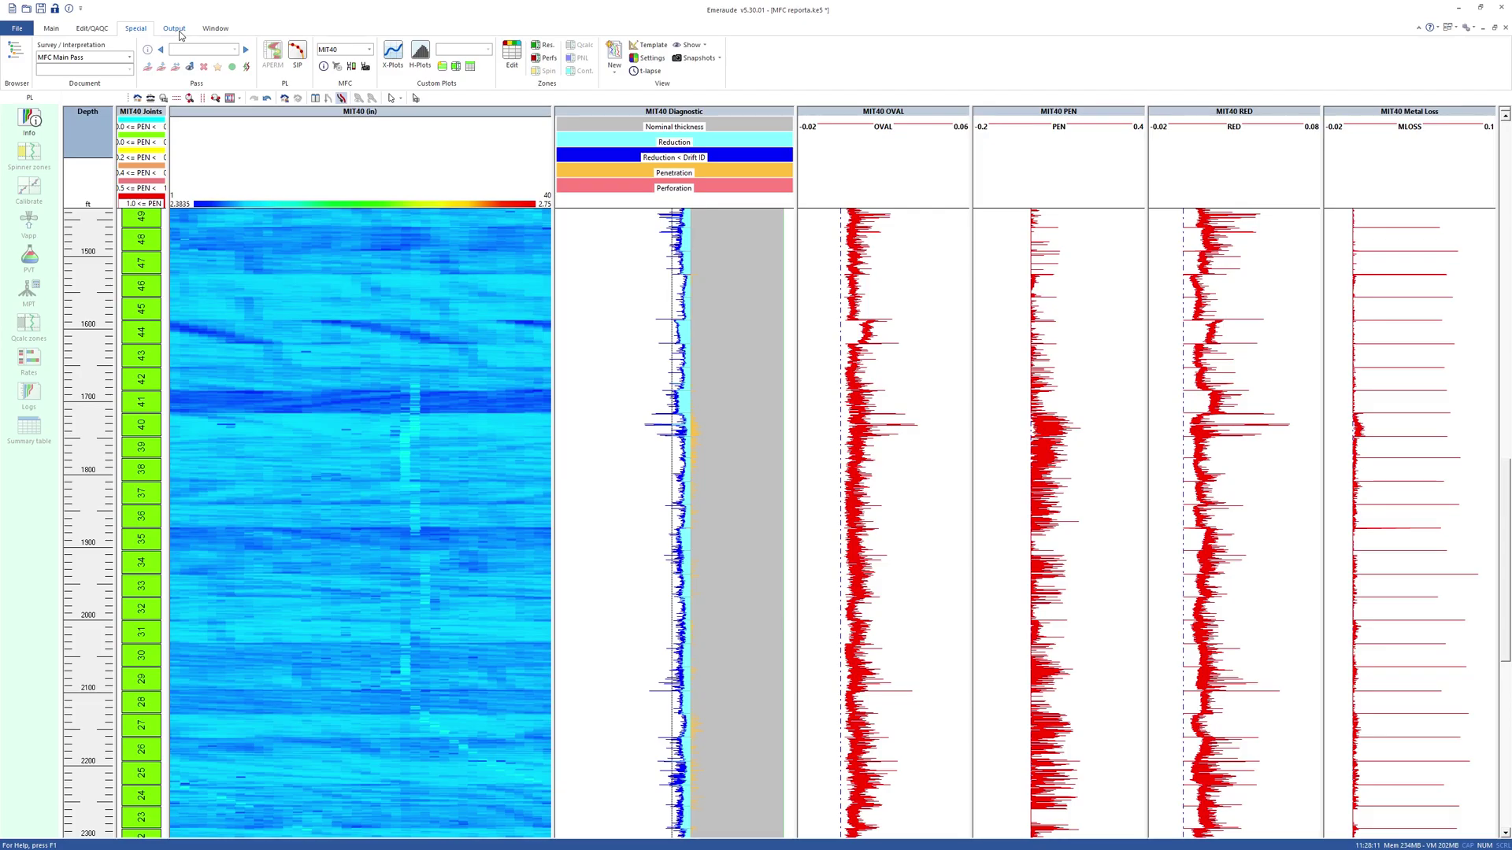
Review the report preview's available outputs, including the Joints table output.
{"action": "left_click", "coordinate": [174, 28]}
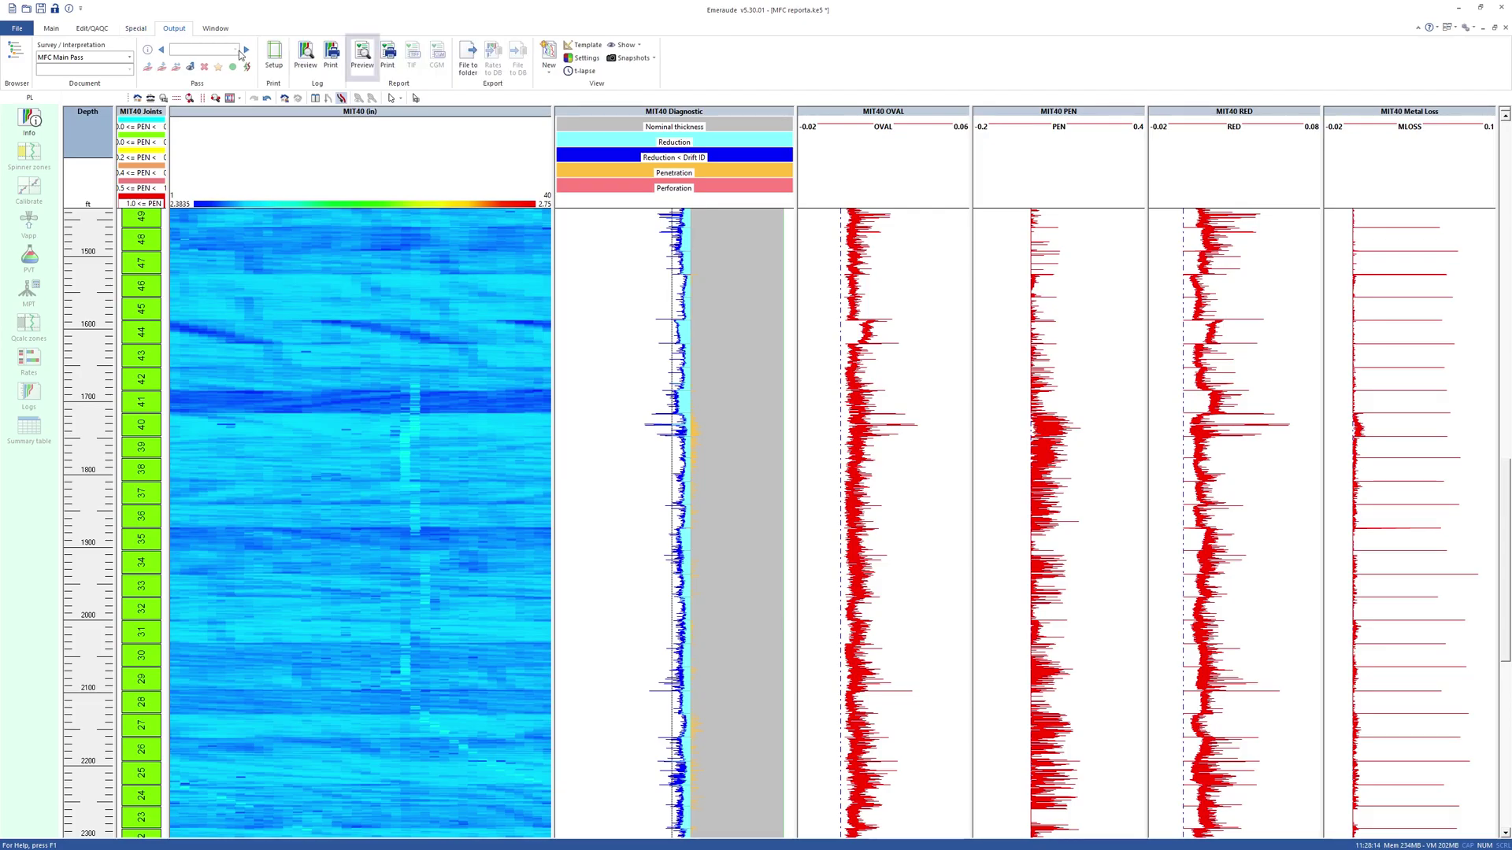
{"action": "left_click", "coordinate": [362, 57]}
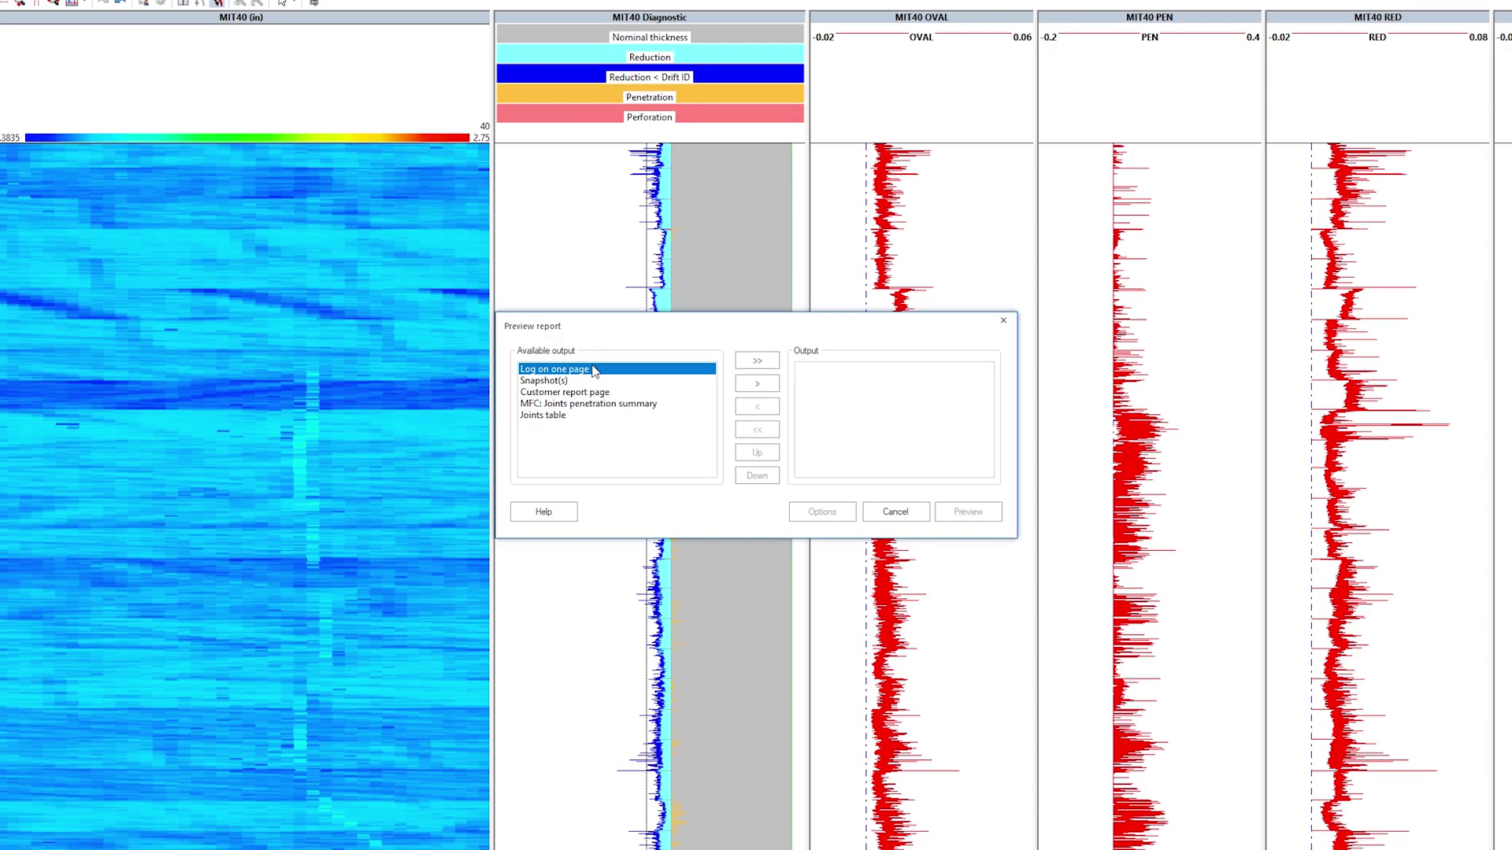
{"action": "left_click", "coordinate": [591, 381]}
{"action": "left_click", "coordinate": [615, 403]}
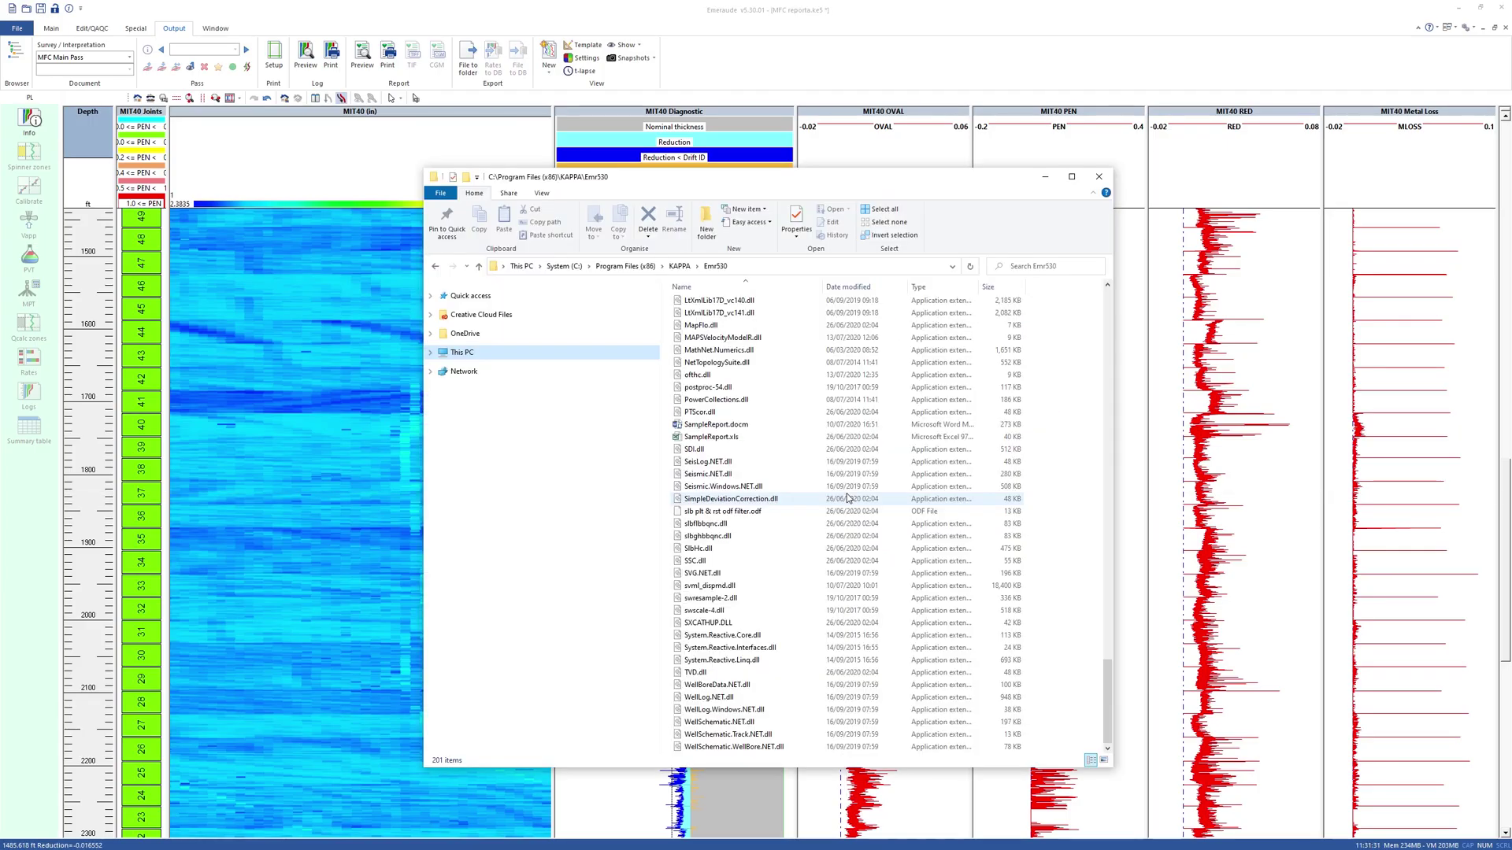
Check the Emr530 folder path and select SampleReport.docm.
{"action": "left_click", "coordinate": [744, 266]}
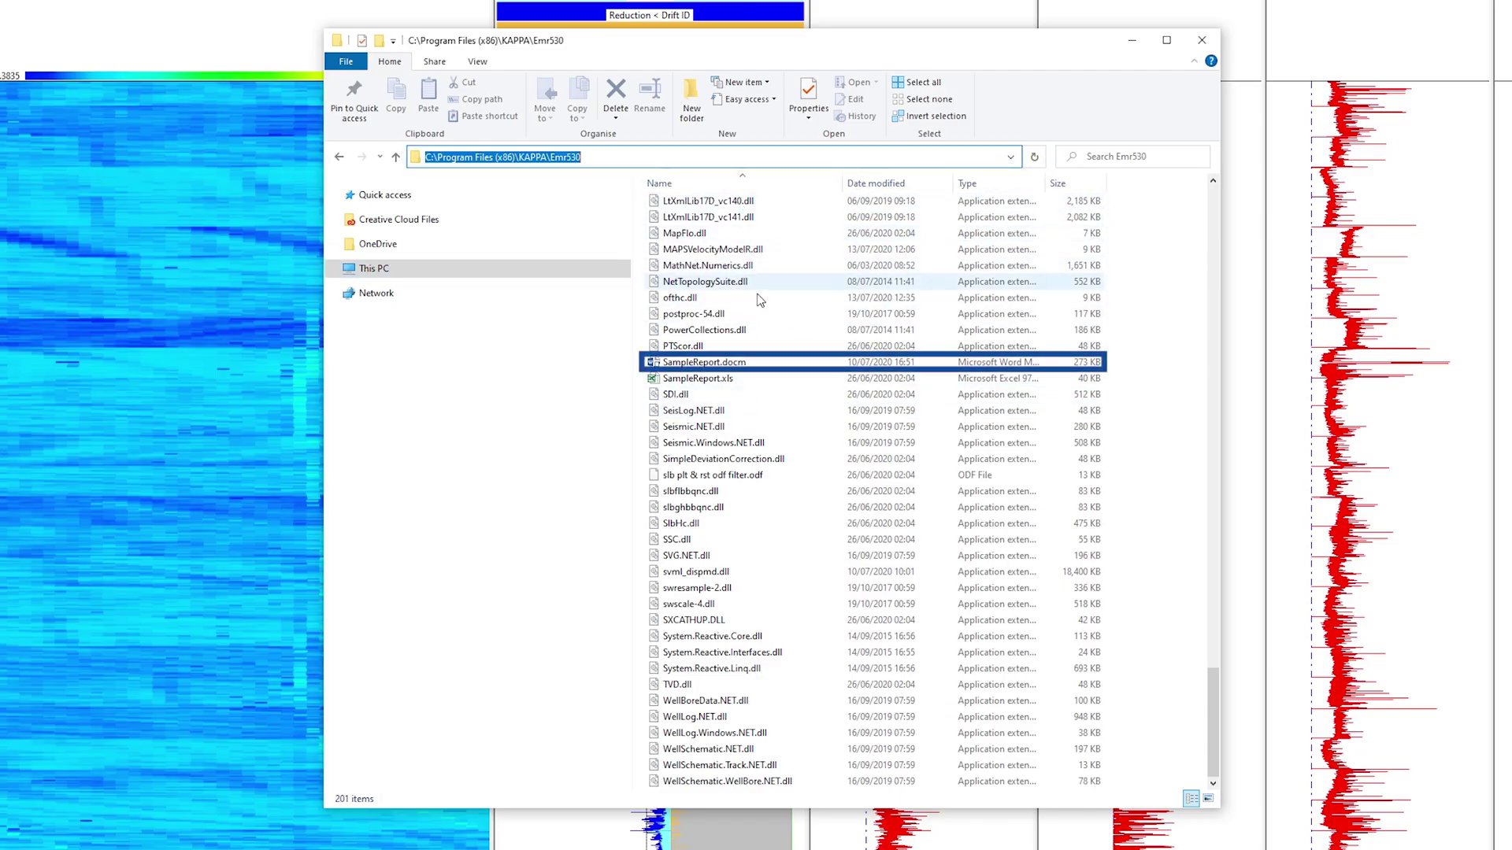
{"action": "left_click", "coordinate": [705, 362]}
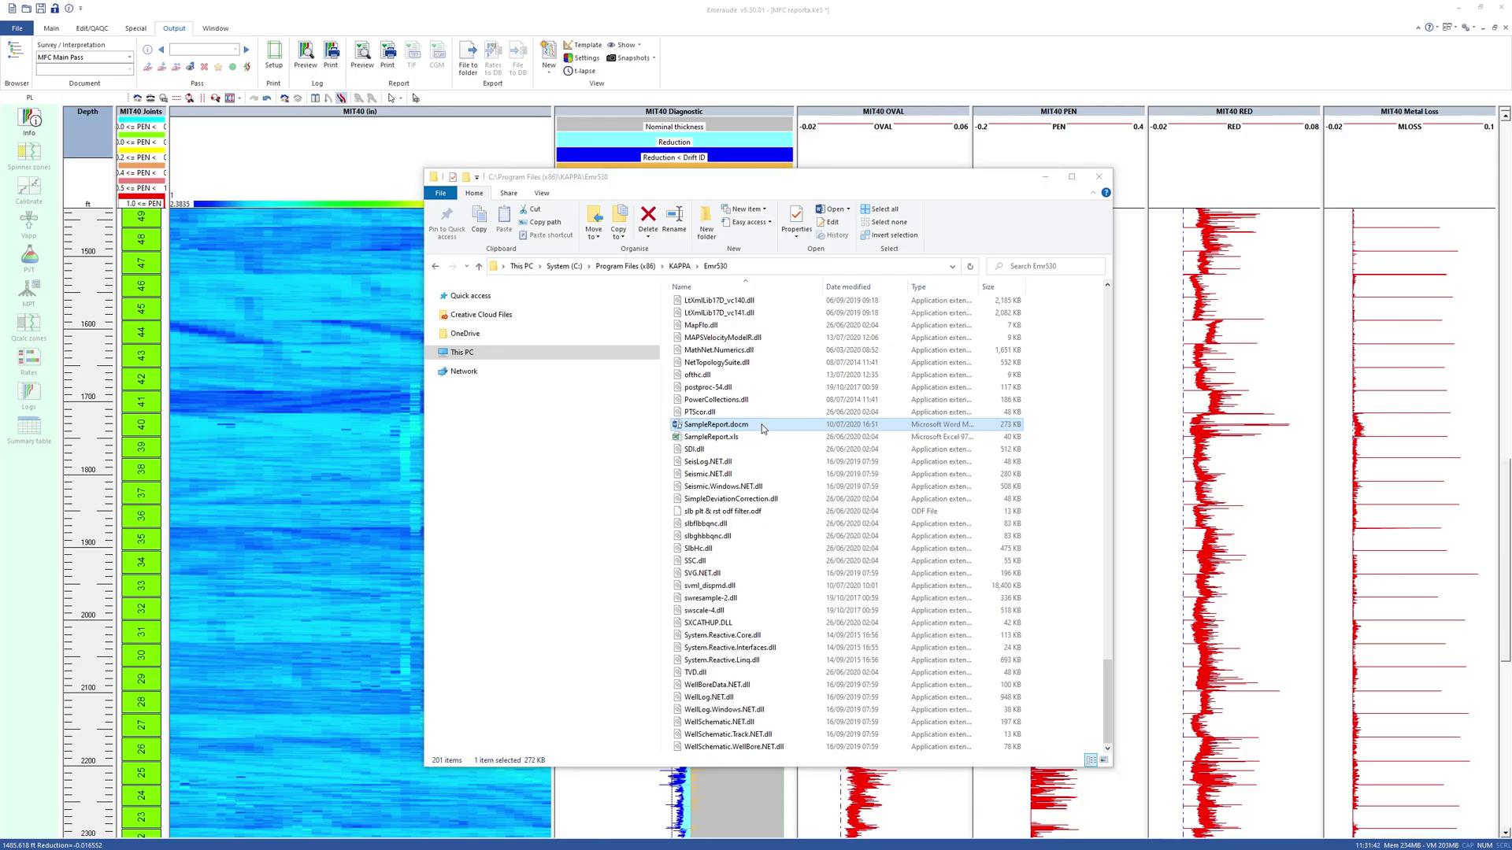
Open SampleReport.docm in Word and delete all its body tables and headings.
{"action": "double_click", "coordinate": [762, 424]}
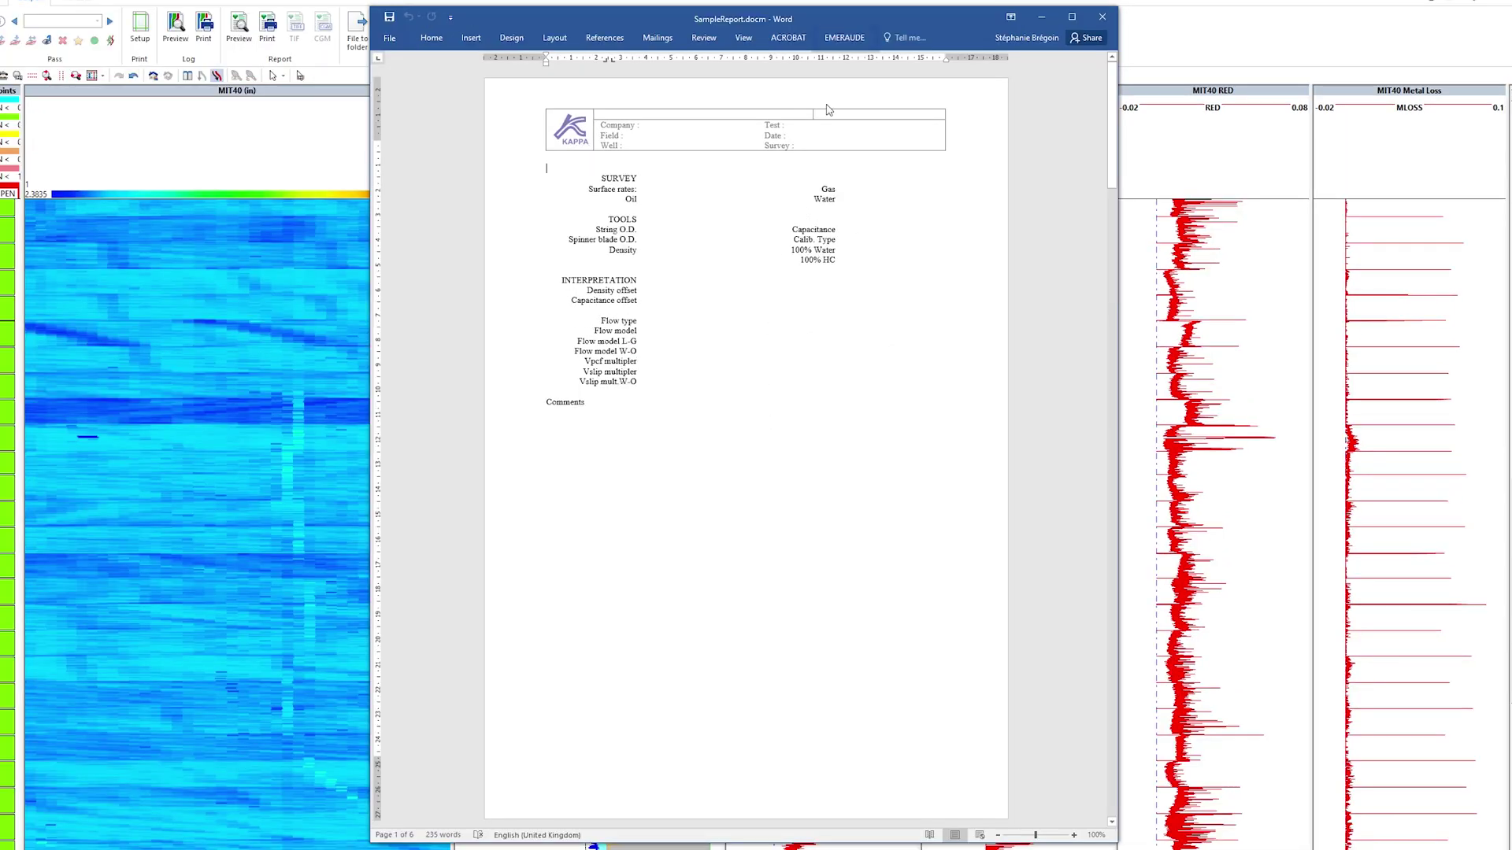
{"action": "left_click", "coordinate": [844, 39]}
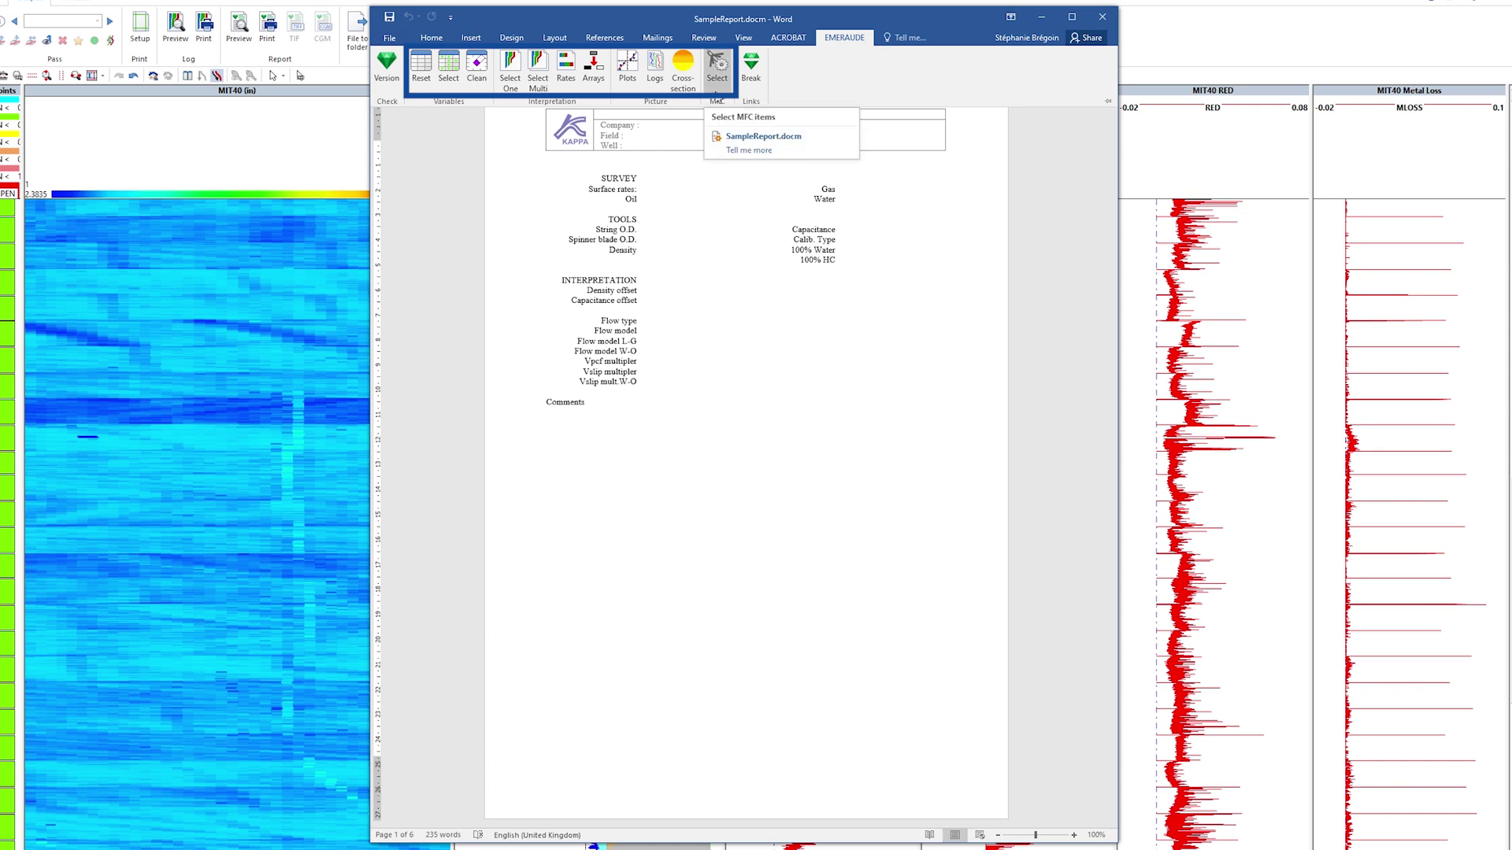
{"action": "scroll", "coordinate": [708, 376], "scroll_direction": "down", "scroll_amount": 5}
{"action": "scroll", "coordinate": [707, 375], "scroll_direction": "down", "scroll_amount": 5}
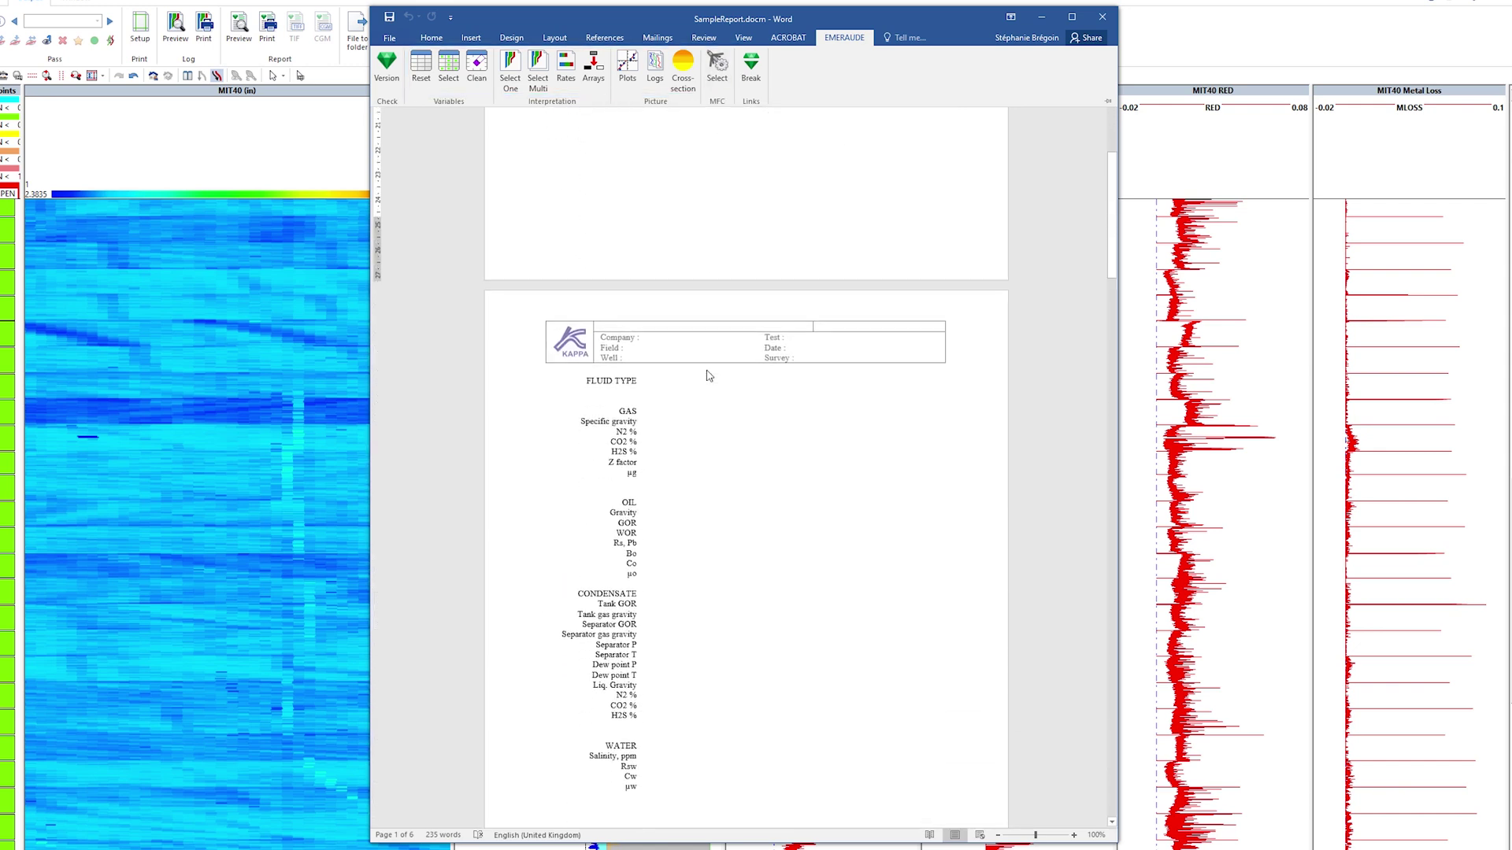
{"action": "scroll", "coordinate": [708, 375], "scroll_direction": "down", "scroll_amount": 5}
{"action": "scroll", "coordinate": [708, 376], "scroll_direction": "down", "scroll_amount": 5}
{"action": "scroll", "coordinate": [708, 376], "scroll_direction": "down", "scroll_amount": 5}
{"action": "scroll", "coordinate": [708, 376], "scroll_direction": "down", "scroll_amount": 5}
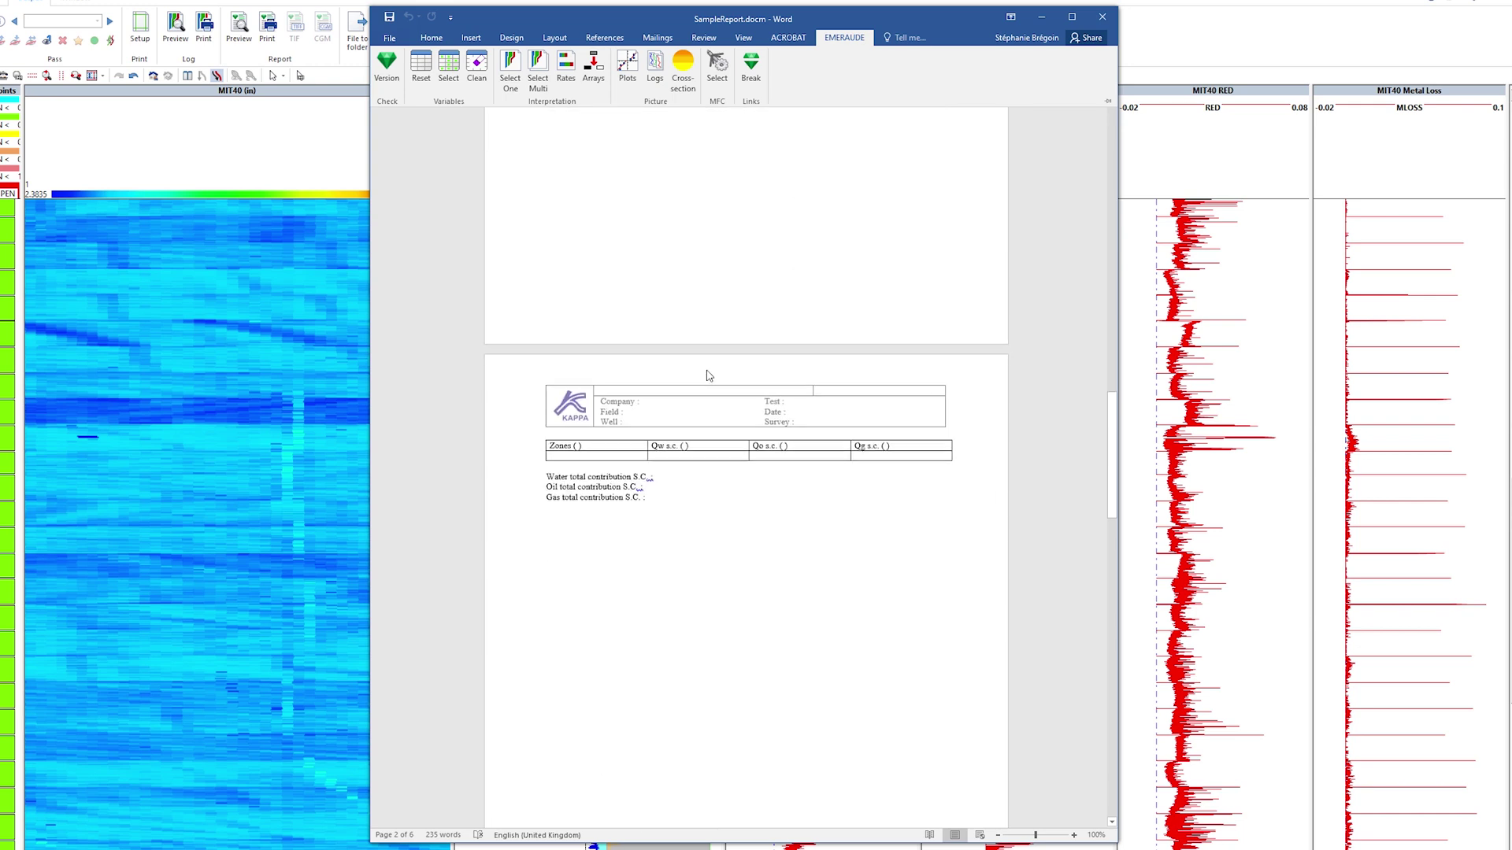
{"action": "scroll", "coordinate": [707, 376], "scroll_direction": "down", "scroll_amount": 5}
{"action": "scroll", "coordinate": [708, 376], "scroll_direction": "down", "scroll_amount": 5}
{"action": "scroll", "coordinate": [708, 371], "scroll_direction": "down", "scroll_amount": 5}
{"action": "scroll", "coordinate": [708, 370], "scroll_direction": "down", "scroll_amount": 5}
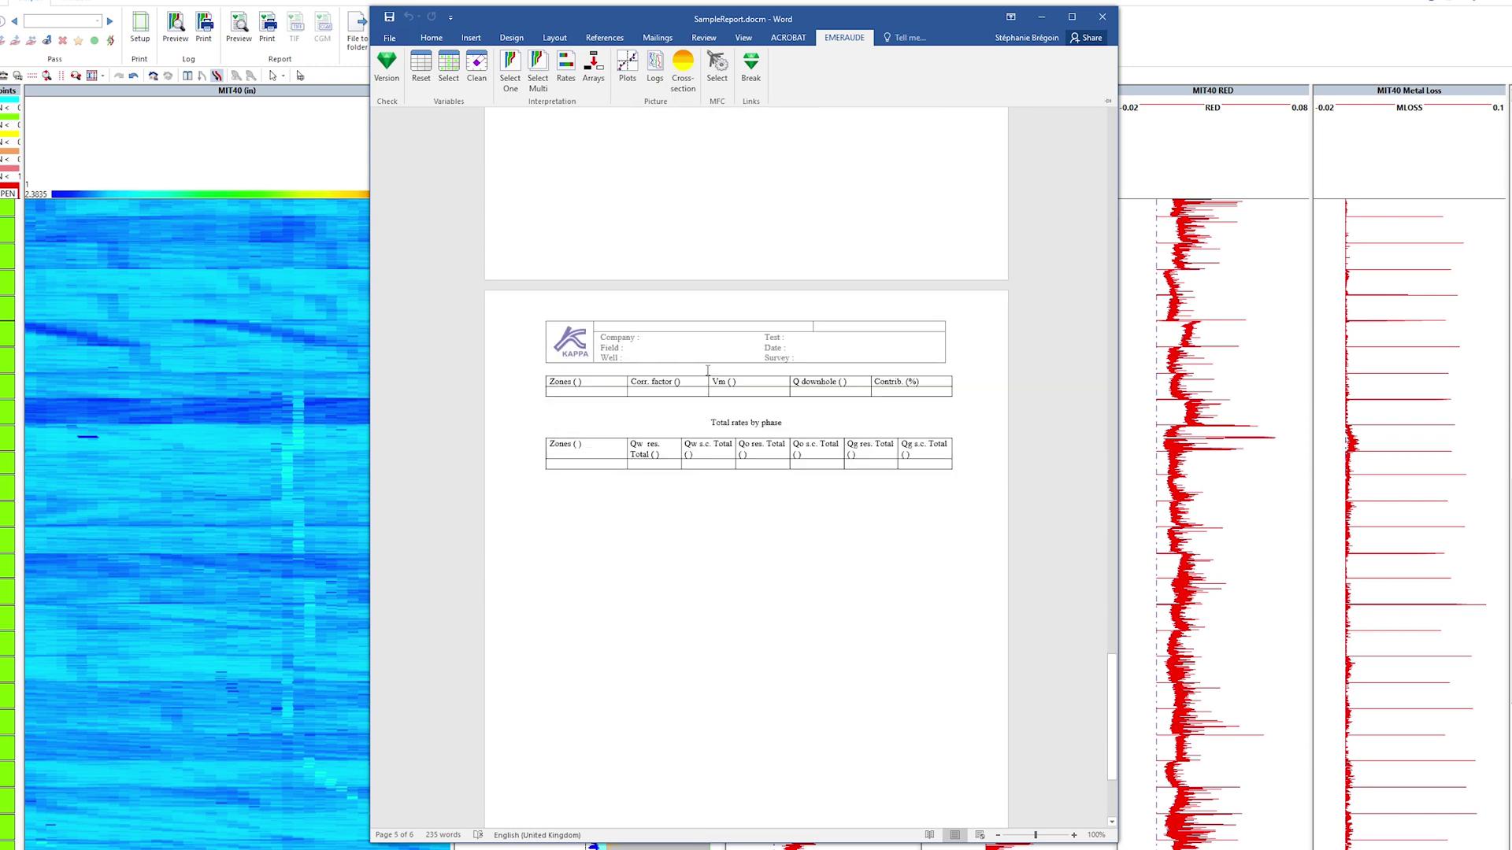
{"action": "scroll", "coordinate": [708, 371], "scroll_direction": "down", "scroll_amount": 3}
{"action": "left_click", "coordinate": [779, 293]}
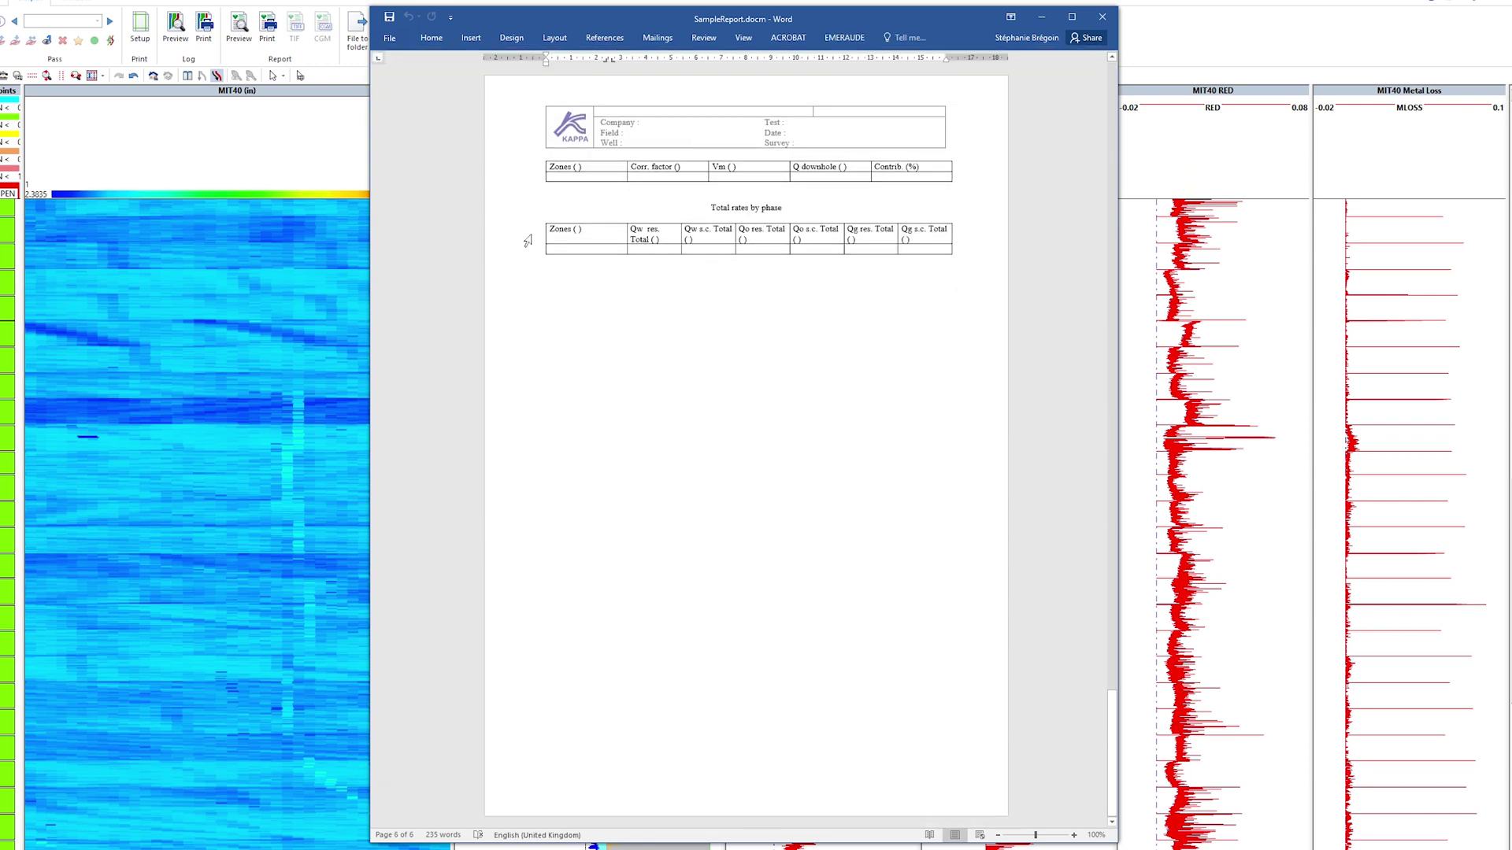
{"action": "left_click_drag", "start_coordinate": [533, 261], "coordinate": [531, 59]}
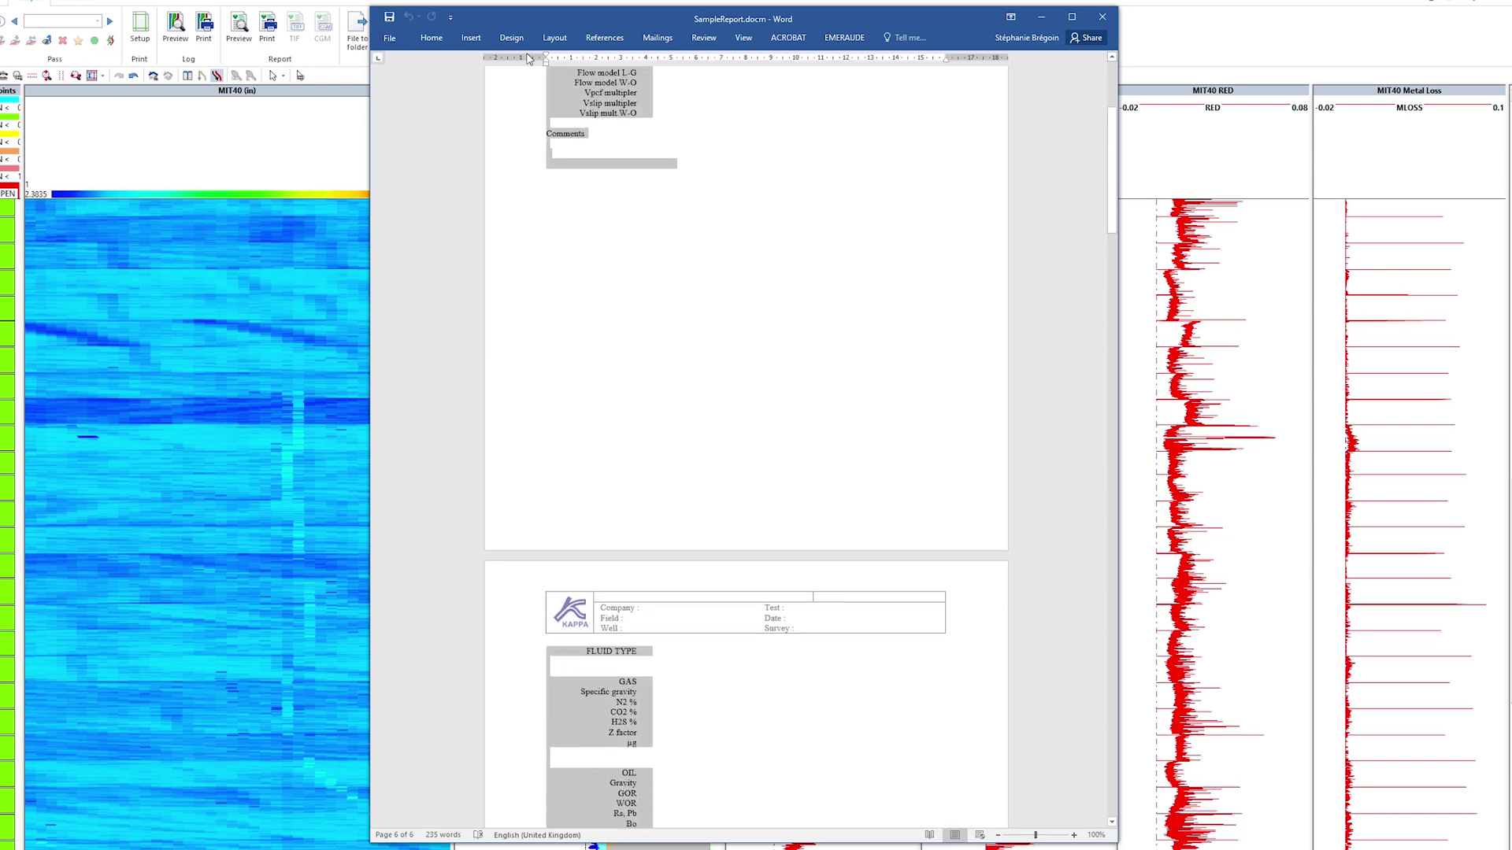
{"action": "key", "text": "Delete"}
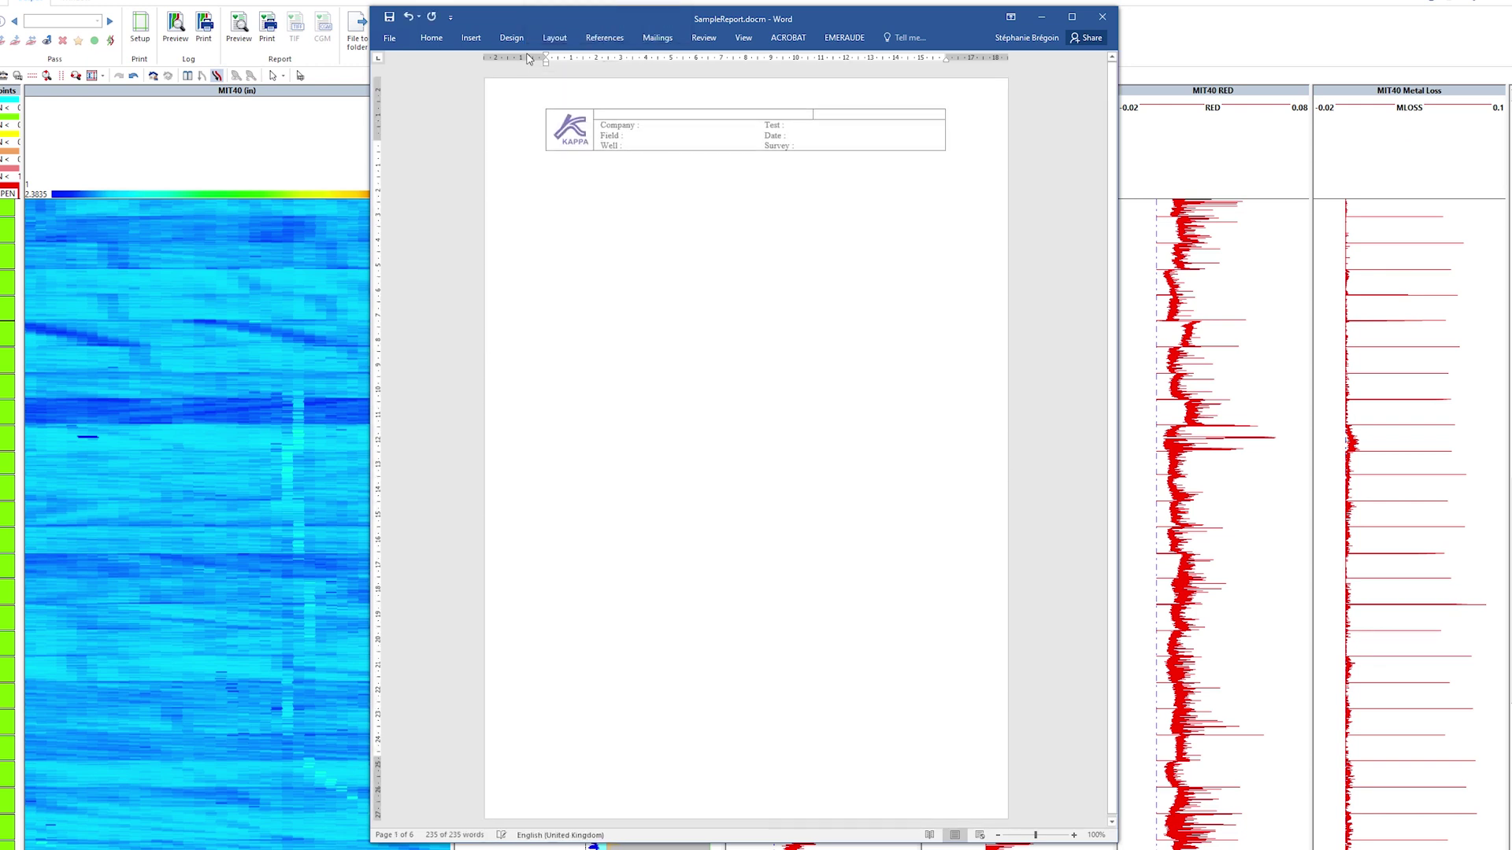
Delete the page-one header table and switch to Base report file.docx.
{"action": "double_click", "coordinate": [557, 132]}
{"action": "right_click", "coordinate": [541, 105]}
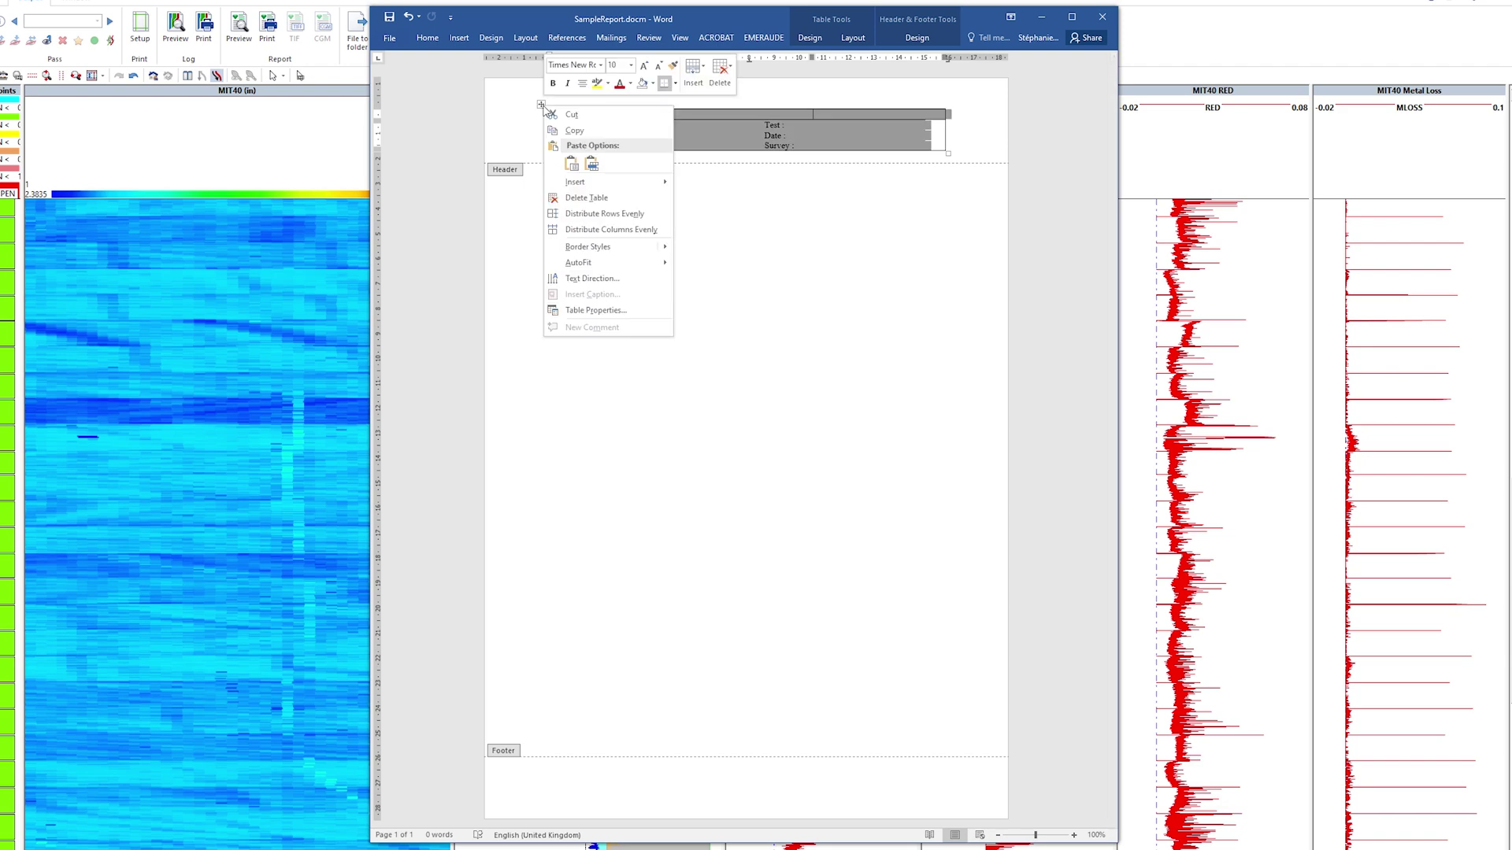
{"action": "left_click", "coordinate": [594, 201]}
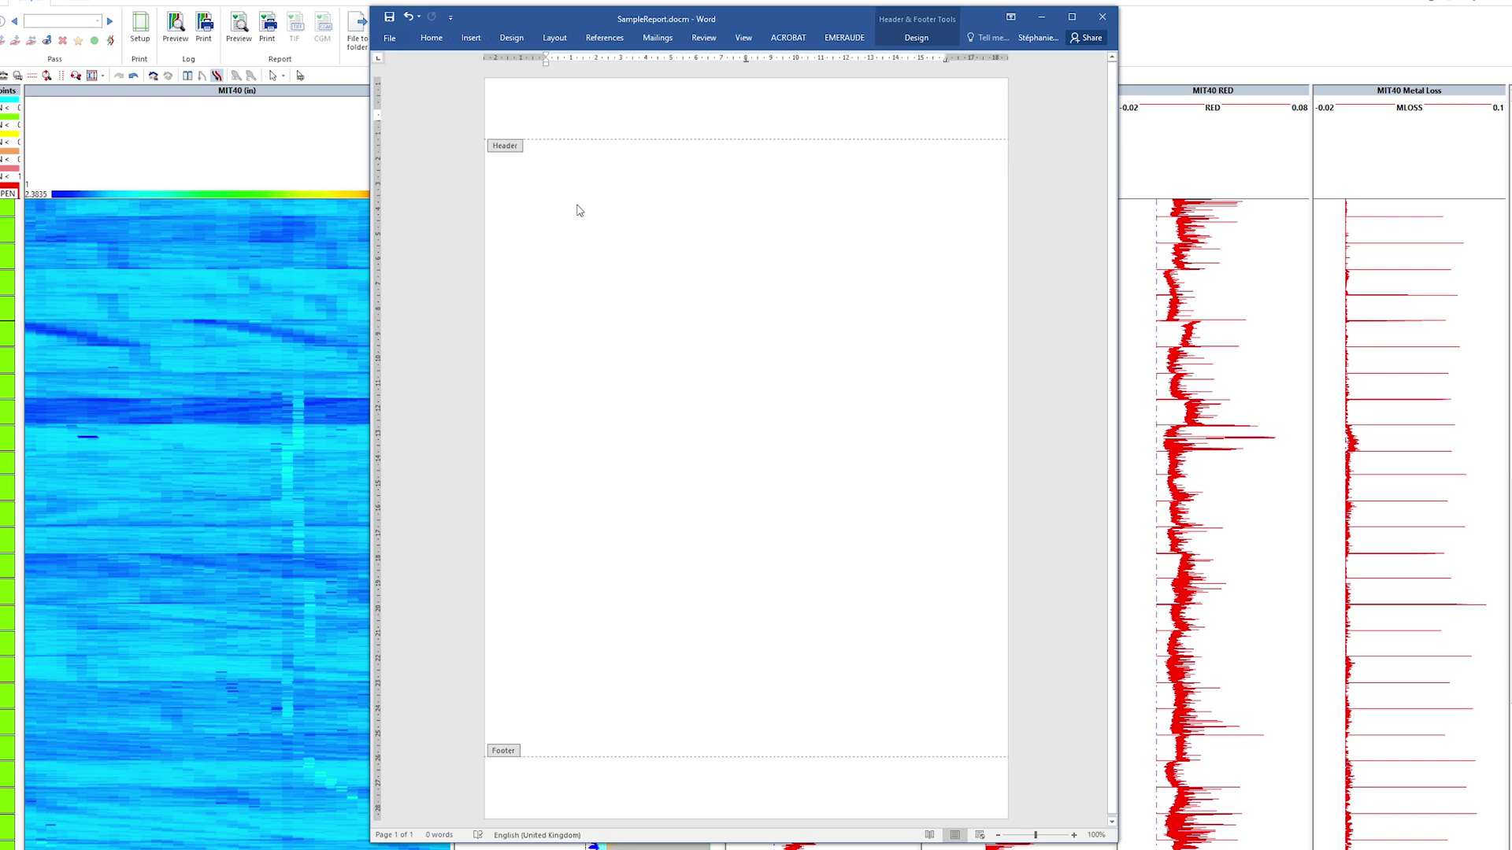
{"action": "key", "text": "alt+Tab"}
{"action": "scroll", "coordinate": [886, 395], "scroll_direction": "down", "scroll_amount": 5}
{"action": "scroll", "coordinate": [886, 396], "scroll_direction": "down", "scroll_amount": 5}
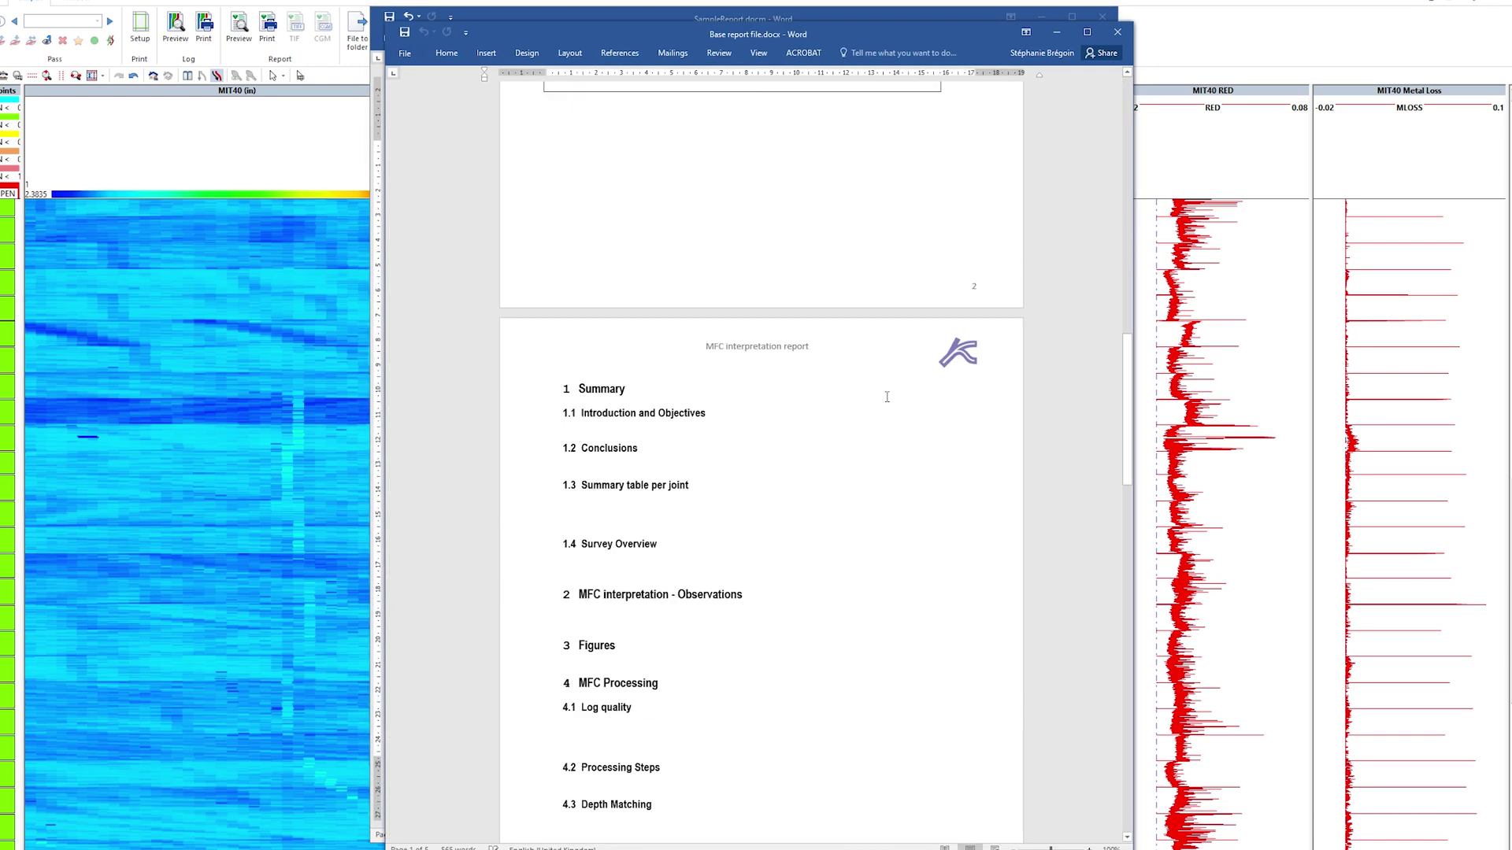
{"action": "scroll", "coordinate": [886, 396], "scroll_direction": "down", "scroll_amount": 10}
Copy all of Base report file.docx and paste it into SampleReport.docm.
{"action": "left_click_drag", "start_coordinate": [827, 354], "coordinate": [548, 85]}
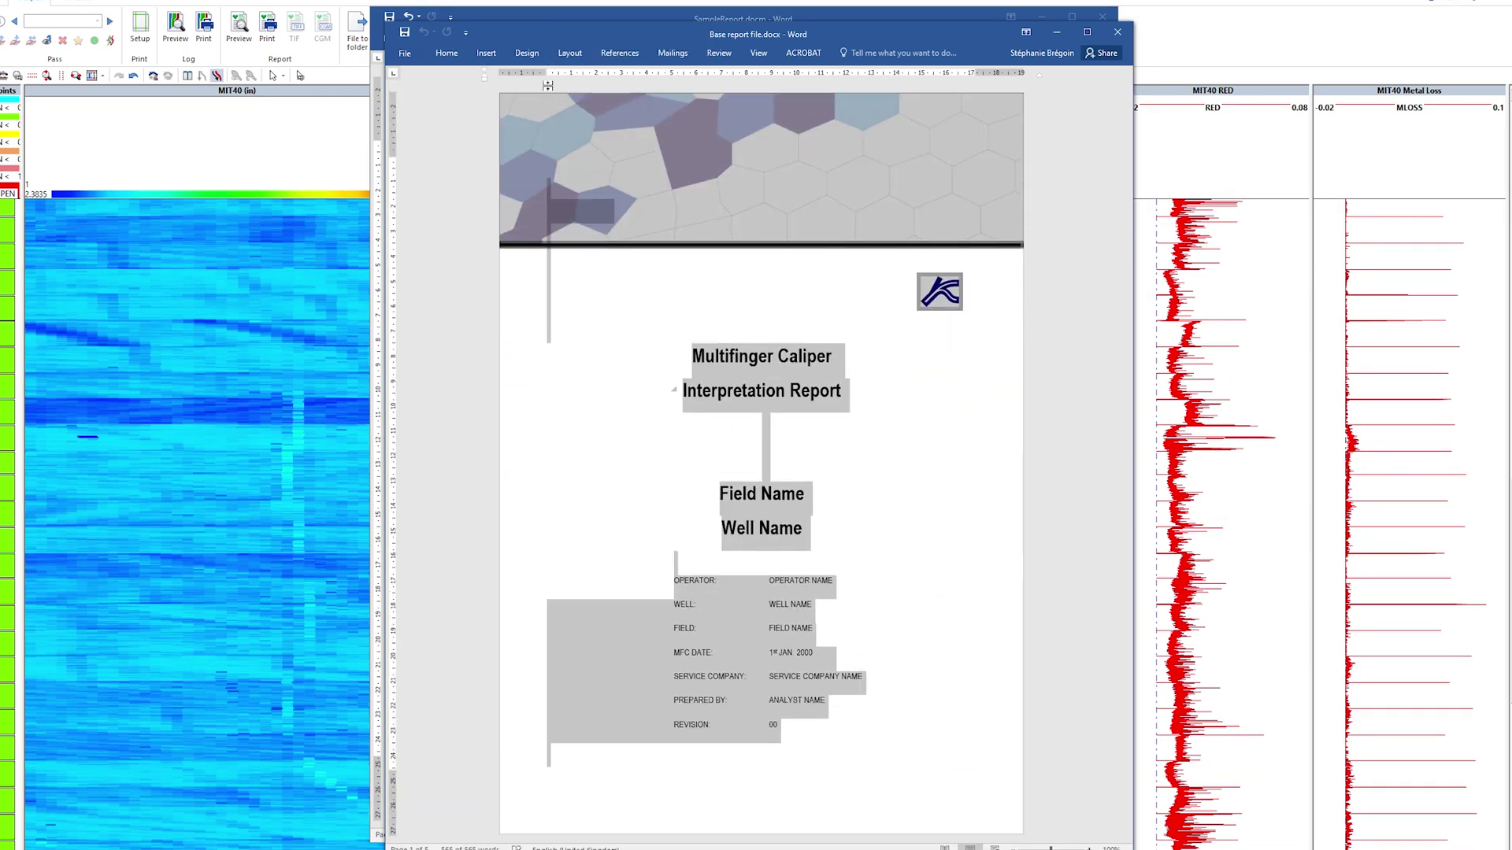
{"action": "key", "text": "ctrl+c"}
{"action": "key", "text": "alt+Tab"}
{"action": "key", "text": "ctrl+v"}
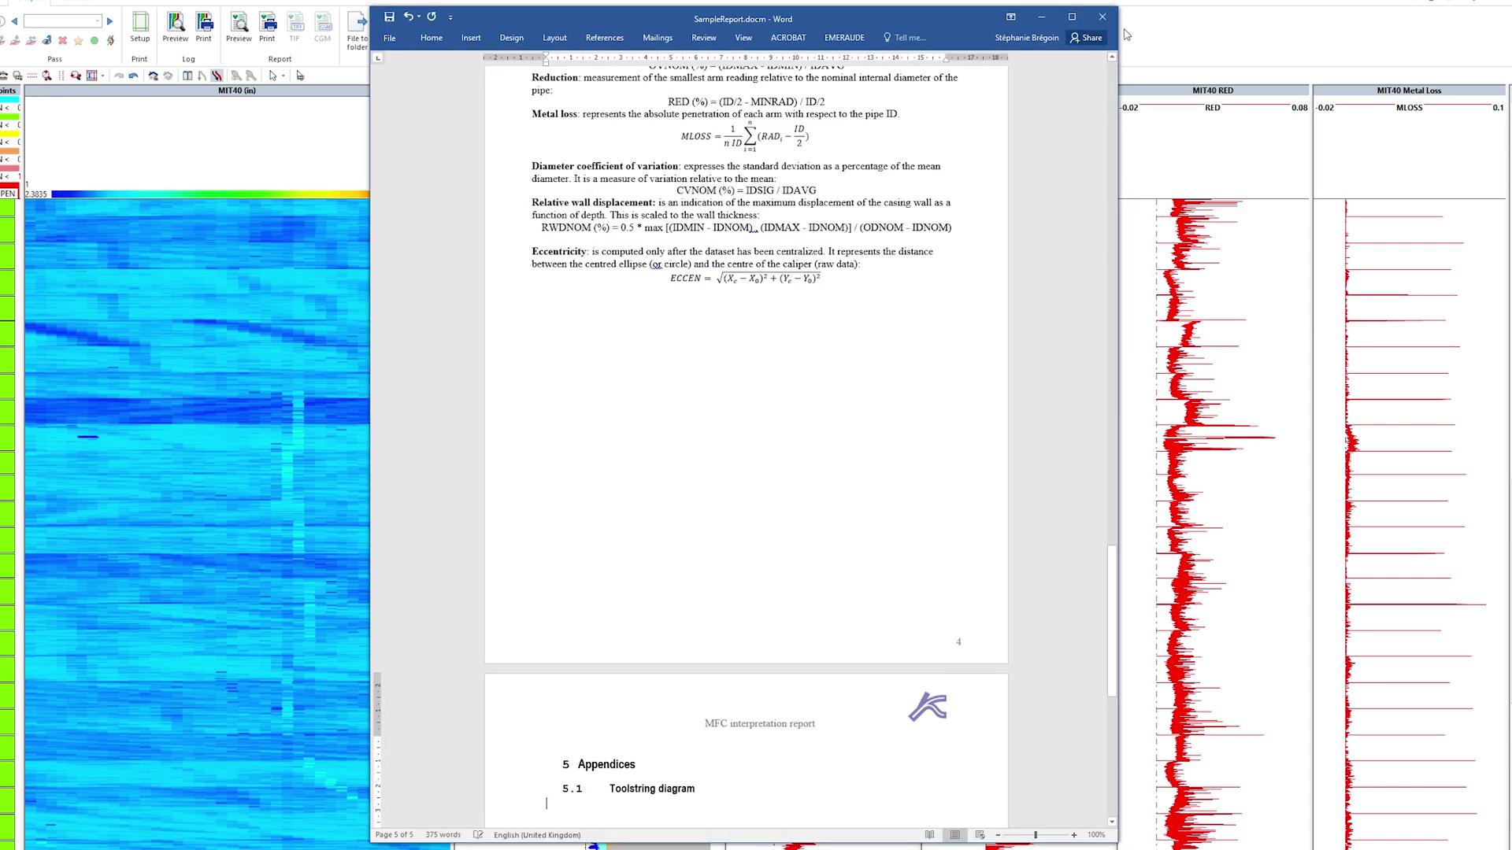
{"action": "left_click_drag", "start_coordinate": [1112, 615], "coordinate": [1120, 76]}
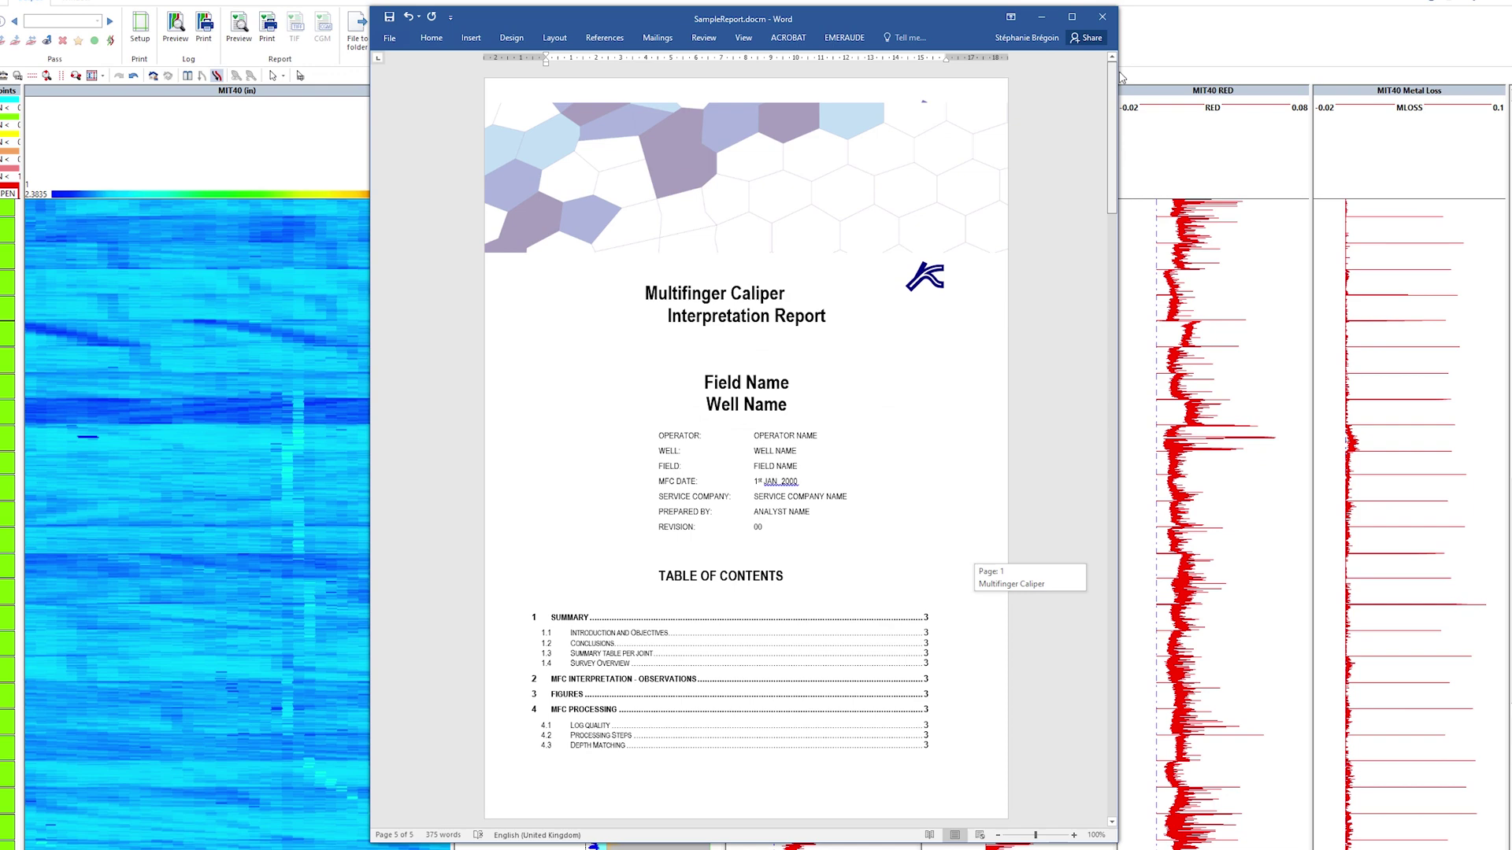
{"action": "scroll", "coordinate": [957, 414], "scroll_direction": "down", "scroll_amount": 8}
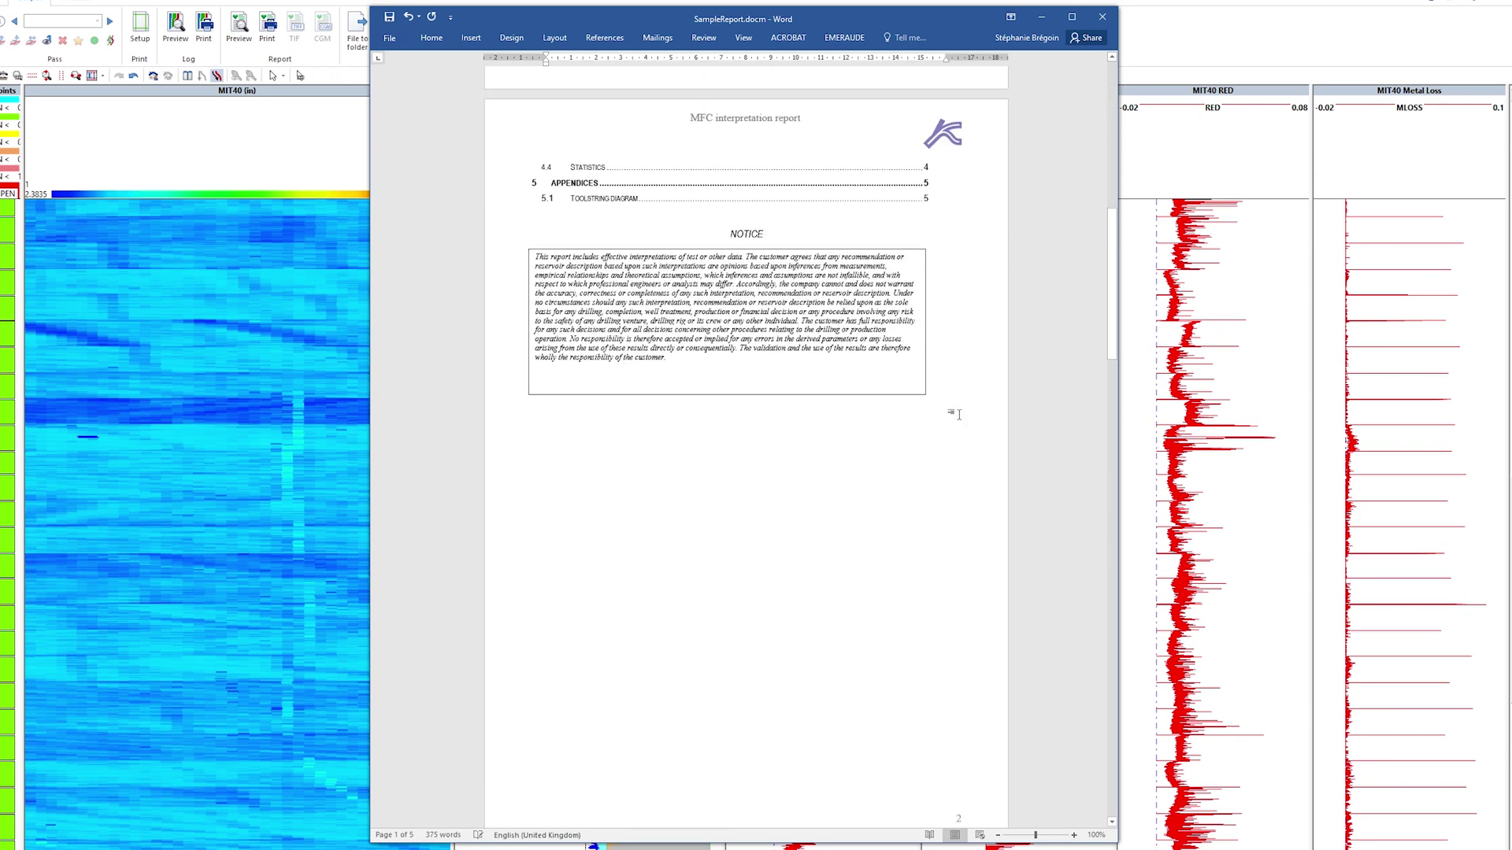
{"action": "scroll", "coordinate": [956, 414], "scroll_direction": "down", "scroll_amount": 5}
{"action": "scroll", "coordinate": [957, 414], "scroll_direction": "down", "scroll_amount": 3}
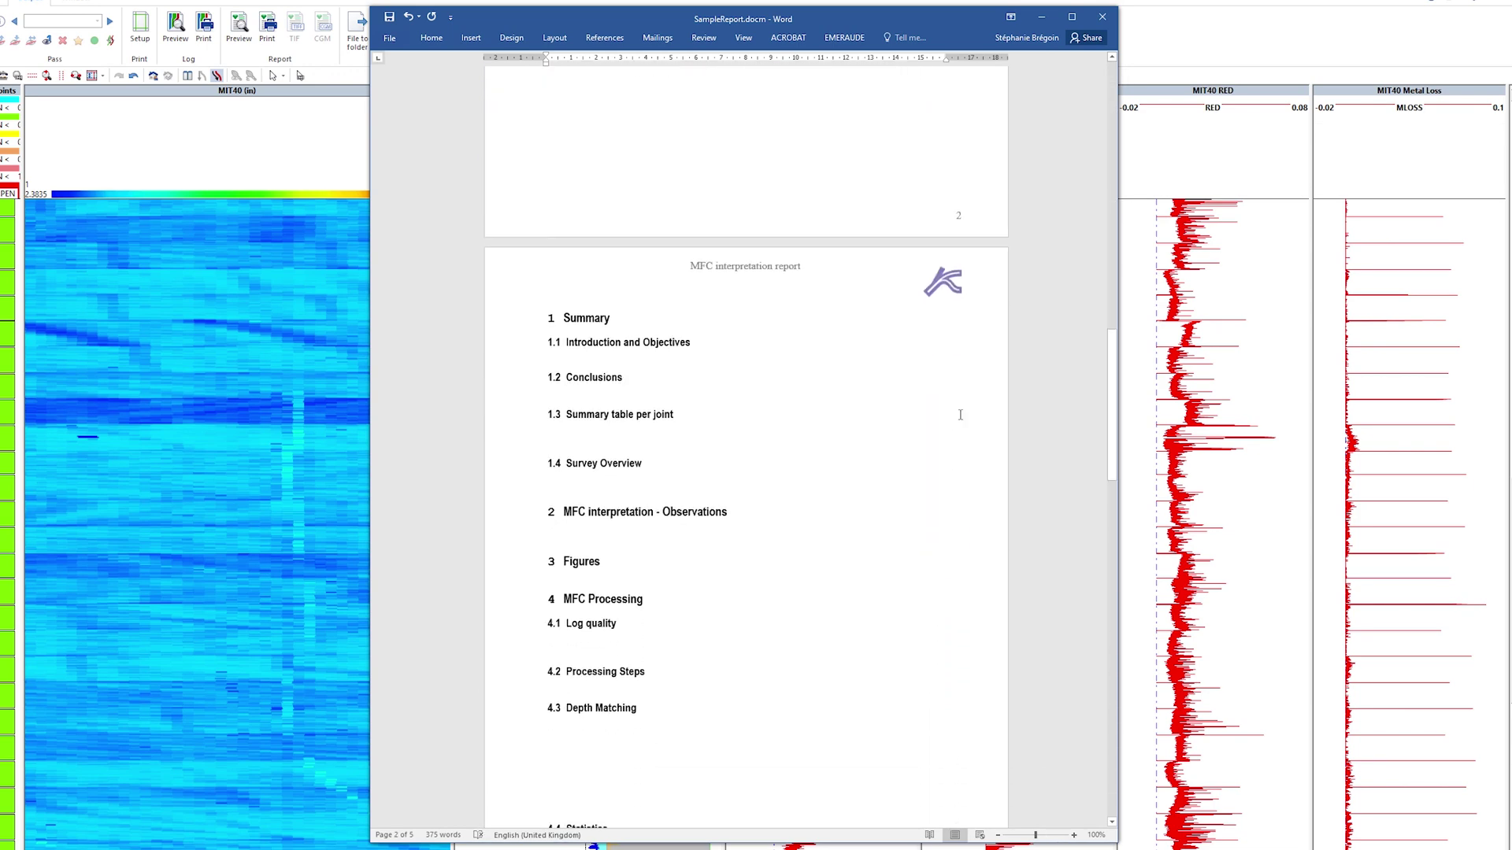
Insert the Emeraude MFC: Joints table under section 1.3 Summary table per joint.
{"action": "left_click", "coordinate": [582, 440]}
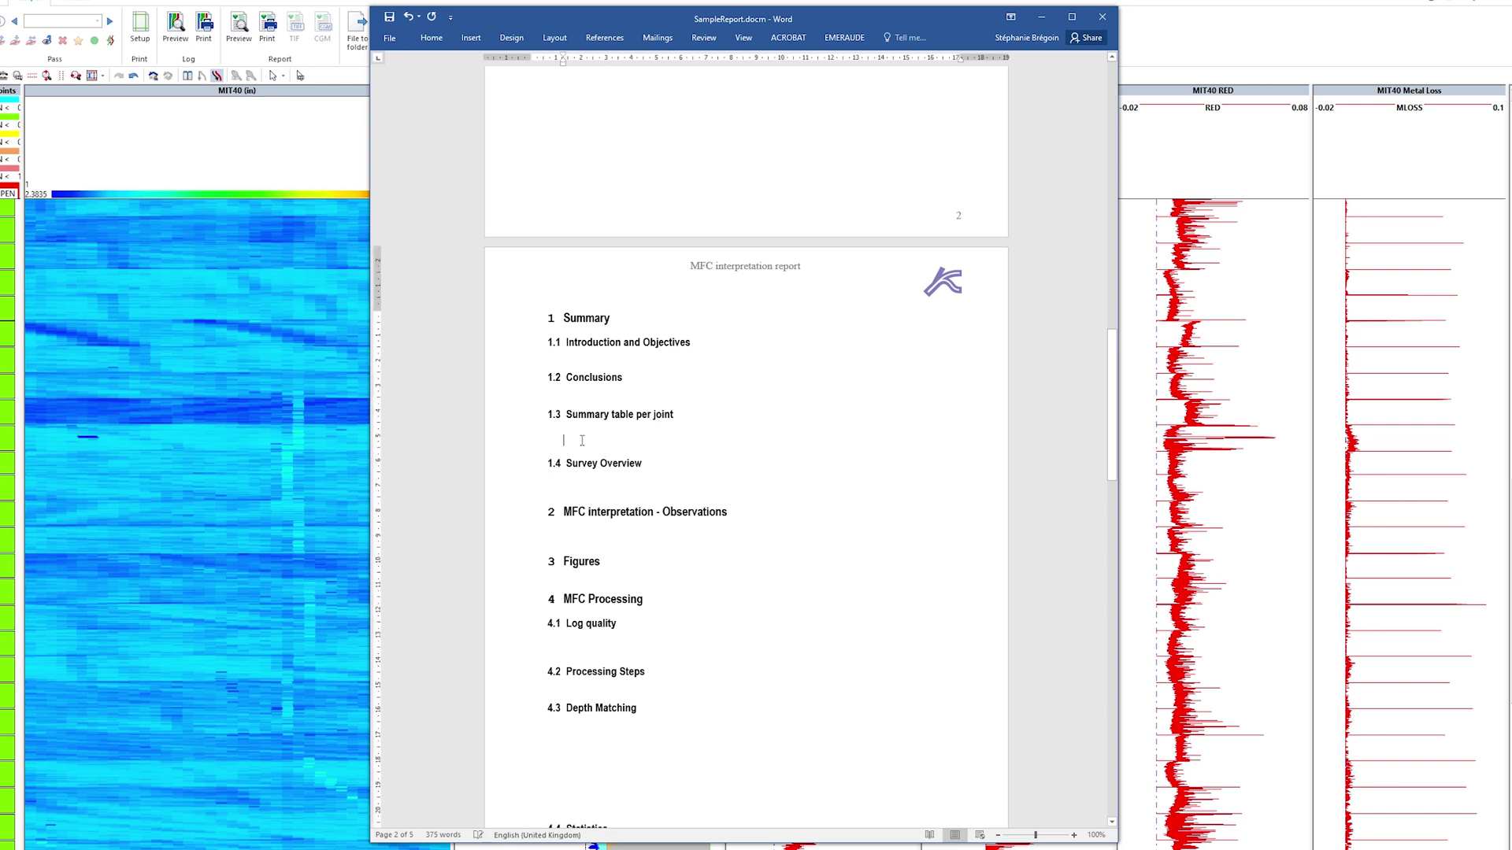
{"action": "left_click", "coordinate": [844, 37]}
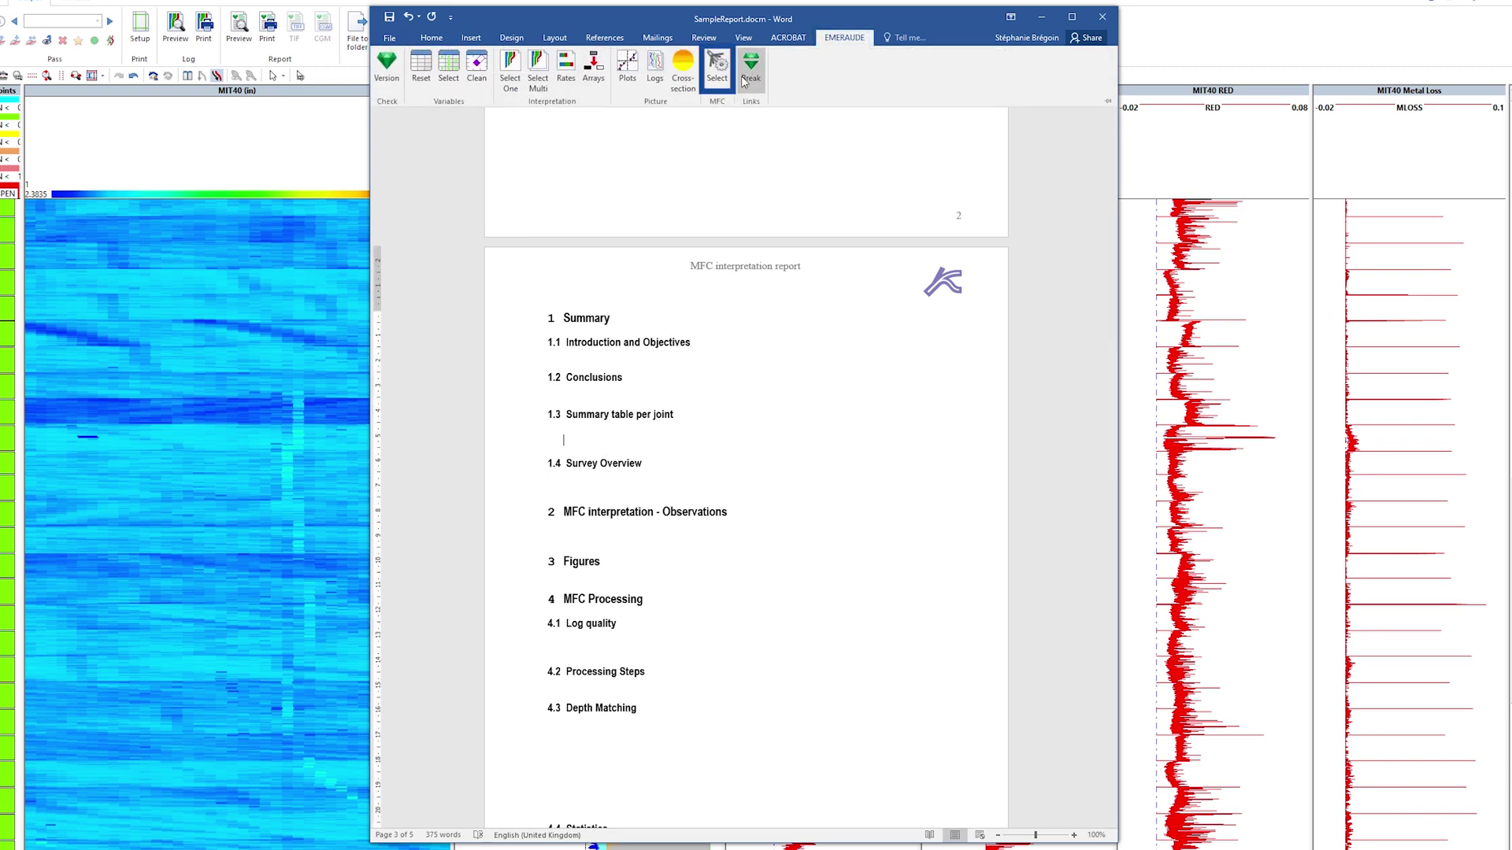
{"action": "left_click", "coordinate": [718, 68]}
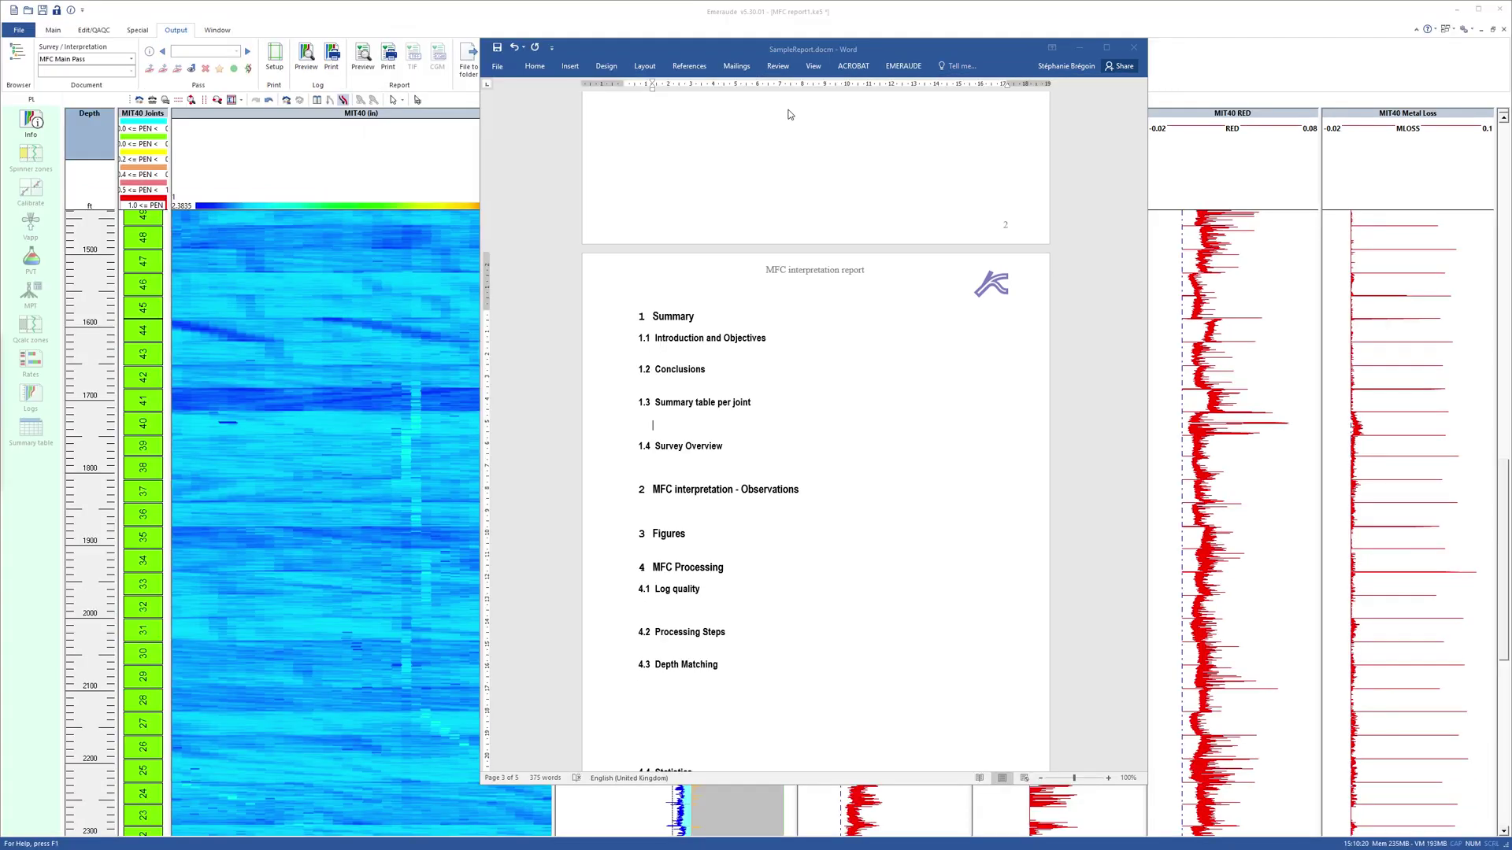
{"action": "left_click", "coordinate": [221, 159]}
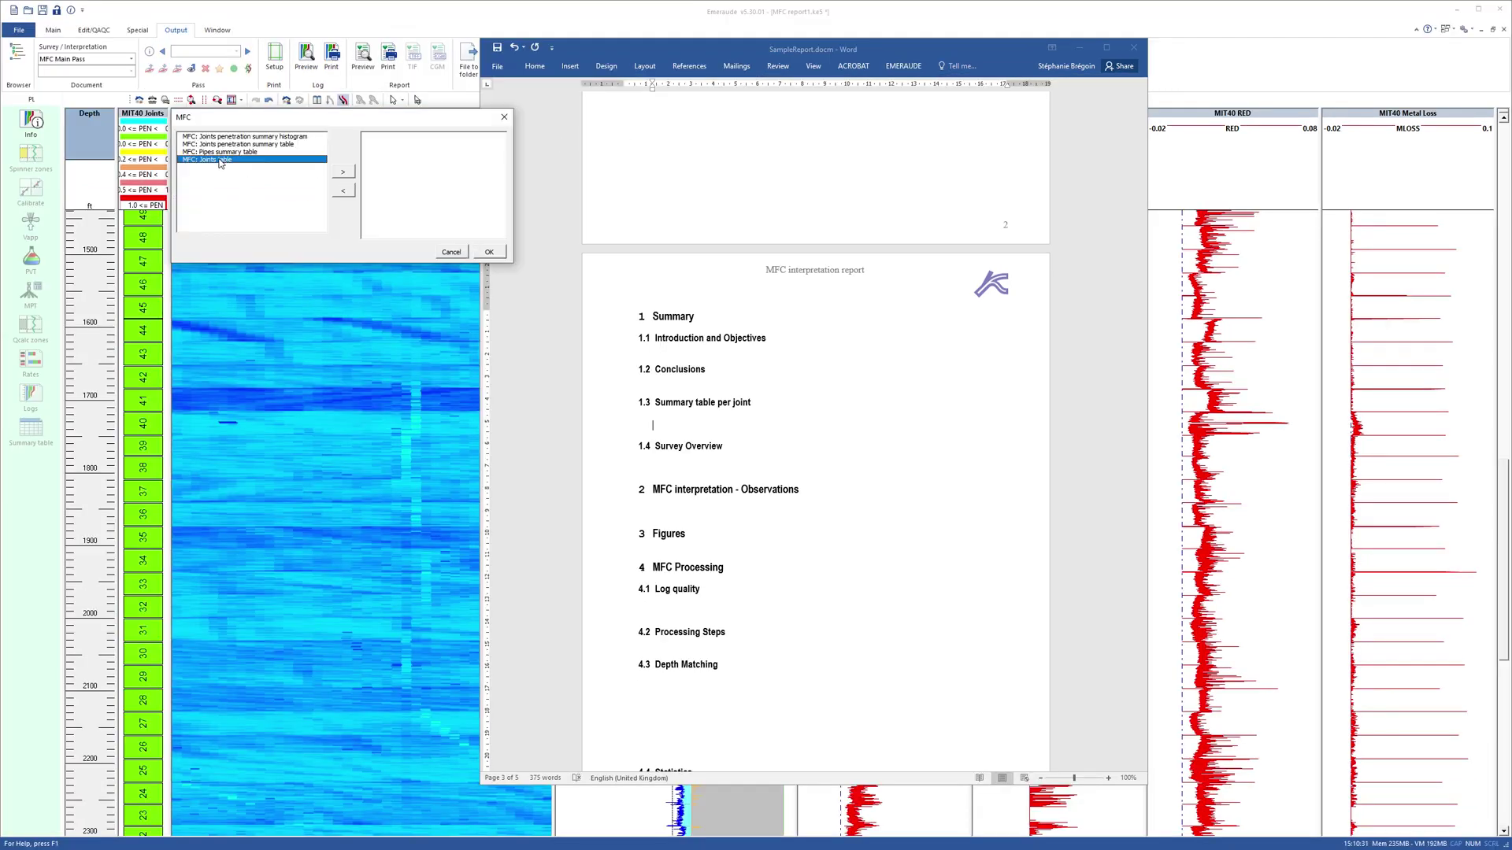
{"action": "left_click", "coordinate": [488, 251]}
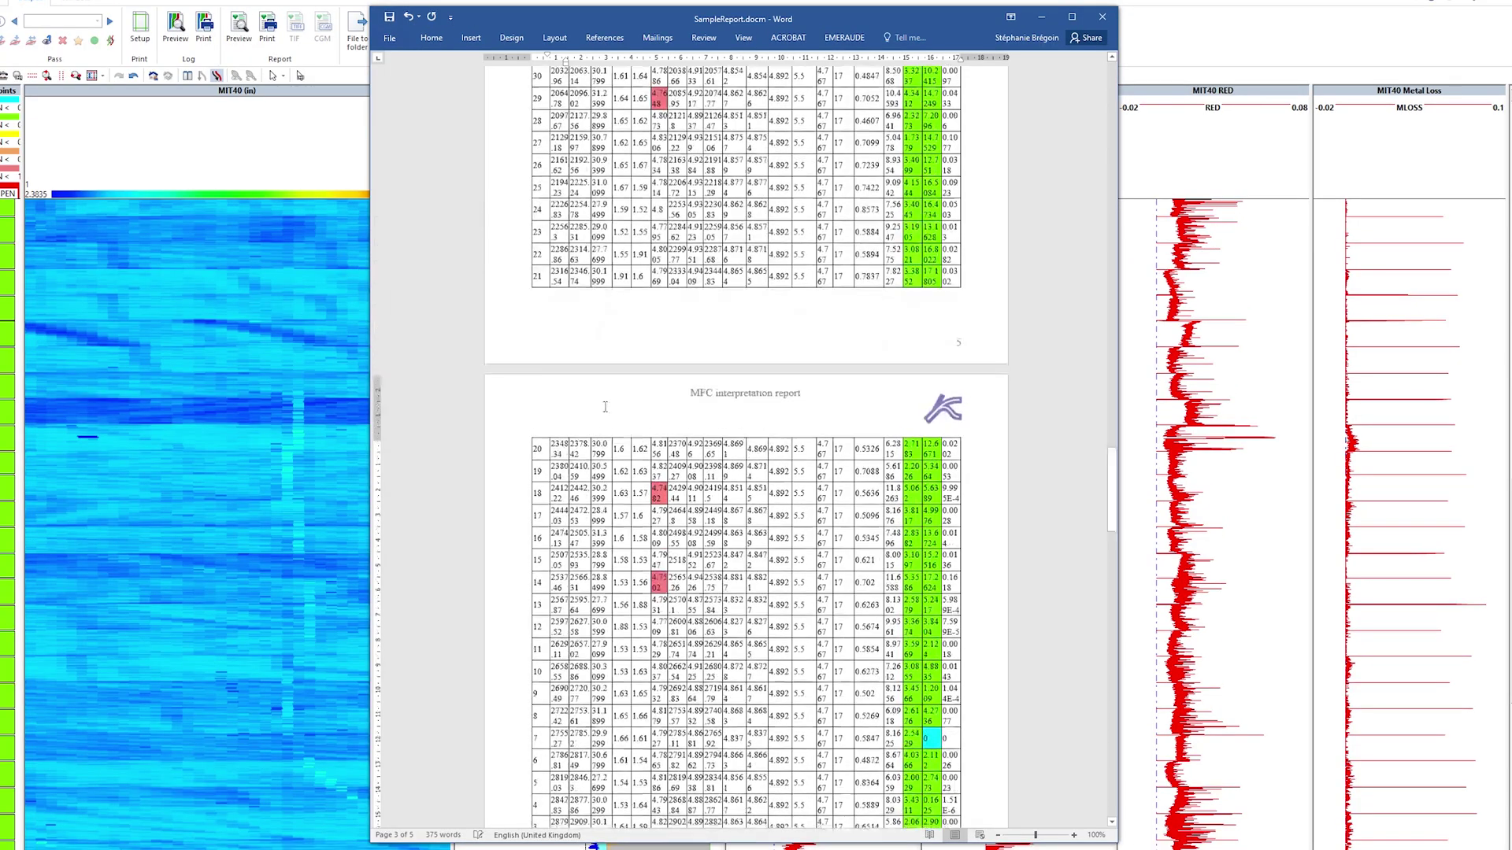
{"action": "scroll", "coordinate": [605, 406], "scroll_direction": "up", "scroll_amount": 10}
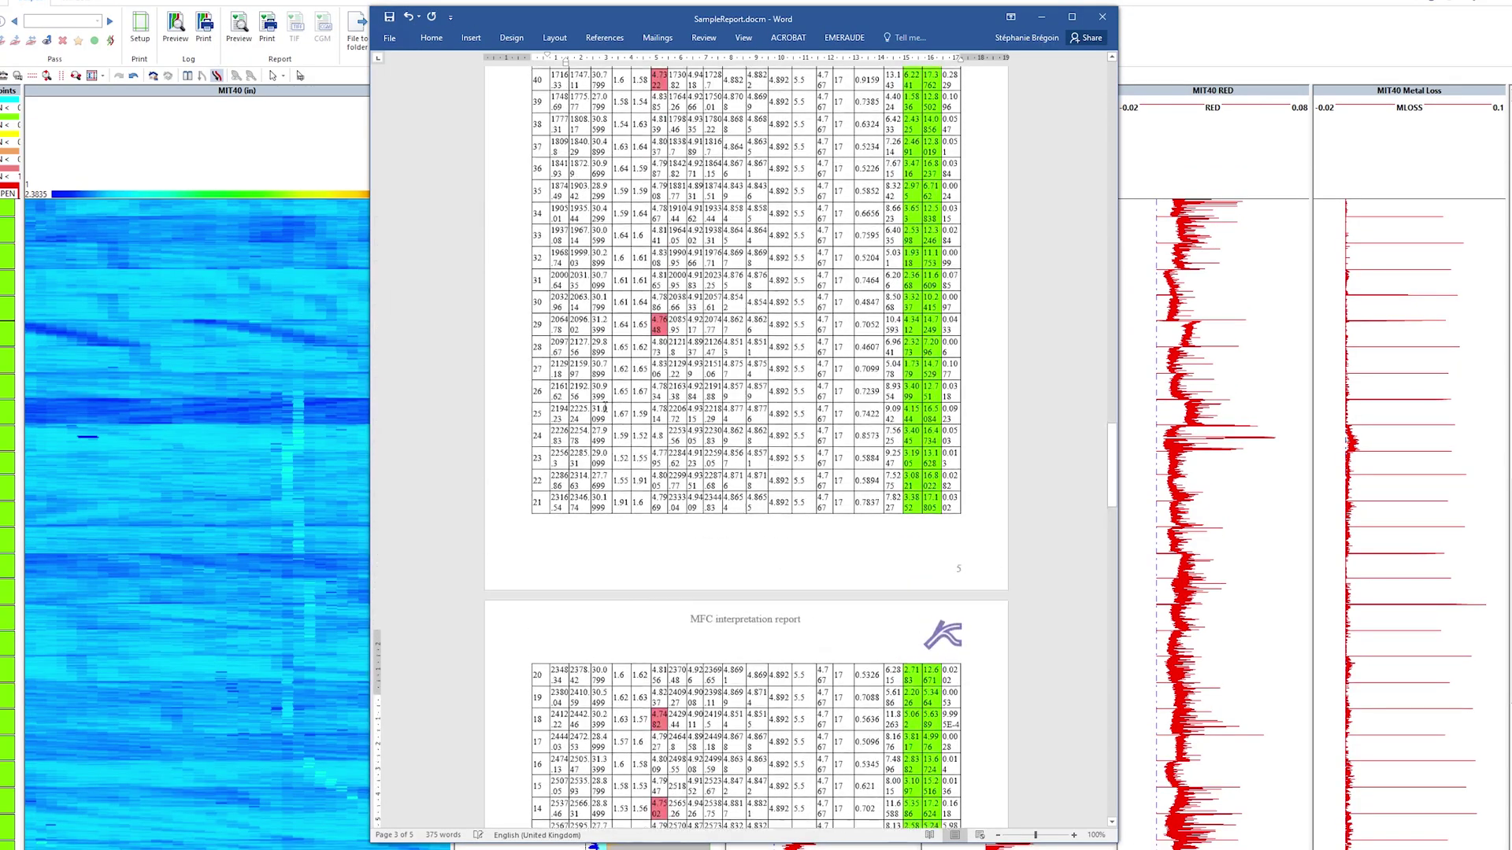
{"action": "scroll", "coordinate": [605, 406], "scroll_direction": "up", "scroll_amount": 5}
{"action": "scroll", "coordinate": [605, 405], "scroll_direction": "up", "scroll_amount": 8}
{"action": "scroll", "coordinate": [605, 406], "scroll_direction": "up", "scroll_amount": 8}
{"action": "scroll", "coordinate": [606, 406], "scroll_direction": "up", "scroll_amount": 8}
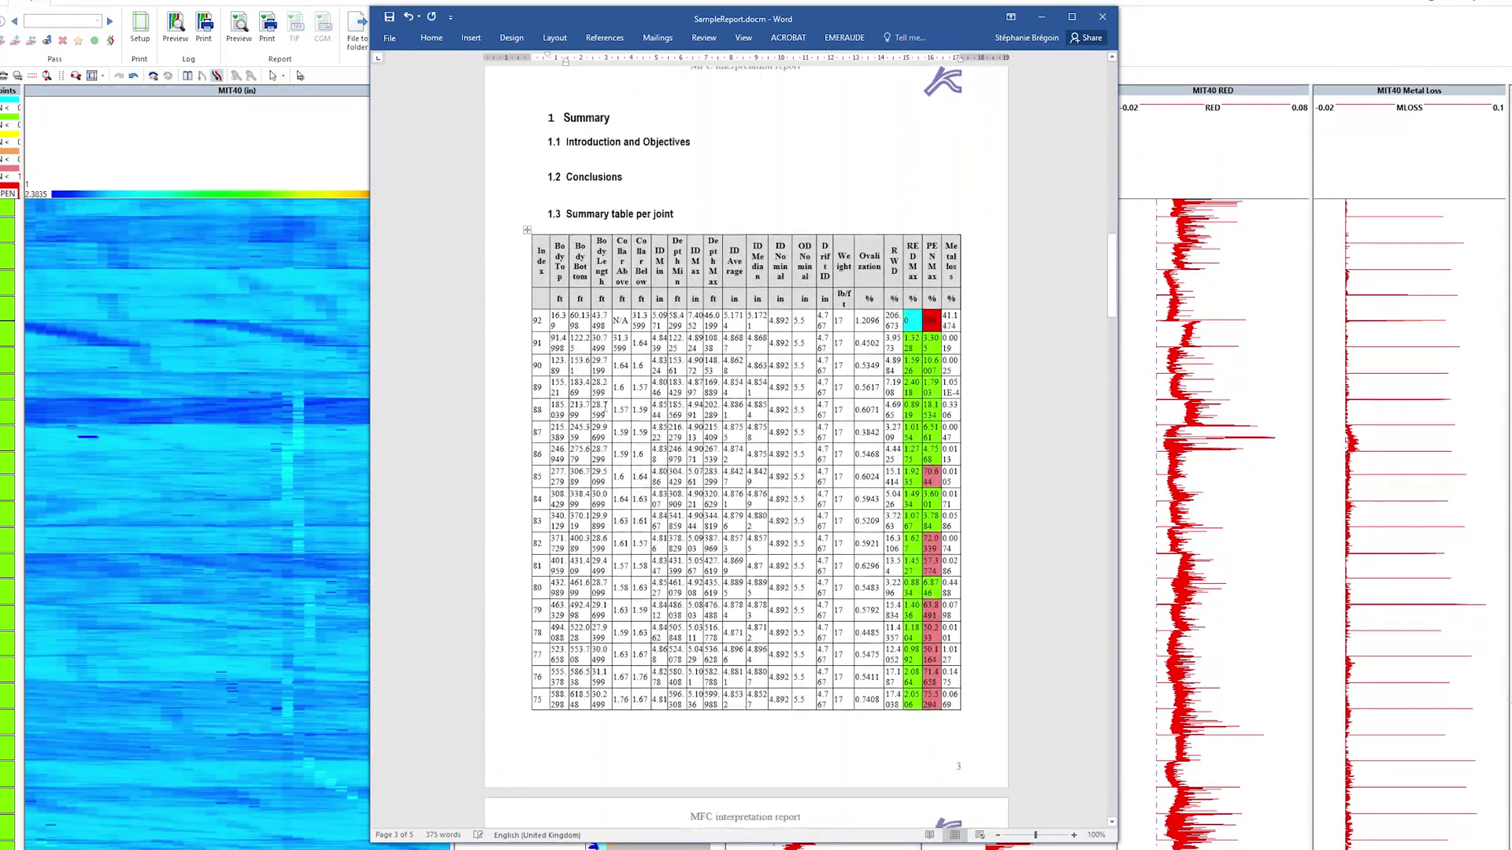
{"action": "scroll", "coordinate": [606, 406], "scroll_direction": "up", "scroll_amount": 2}
{"action": "scroll", "coordinate": [605, 405], "scroll_direction": "down", "scroll_amount": 8}
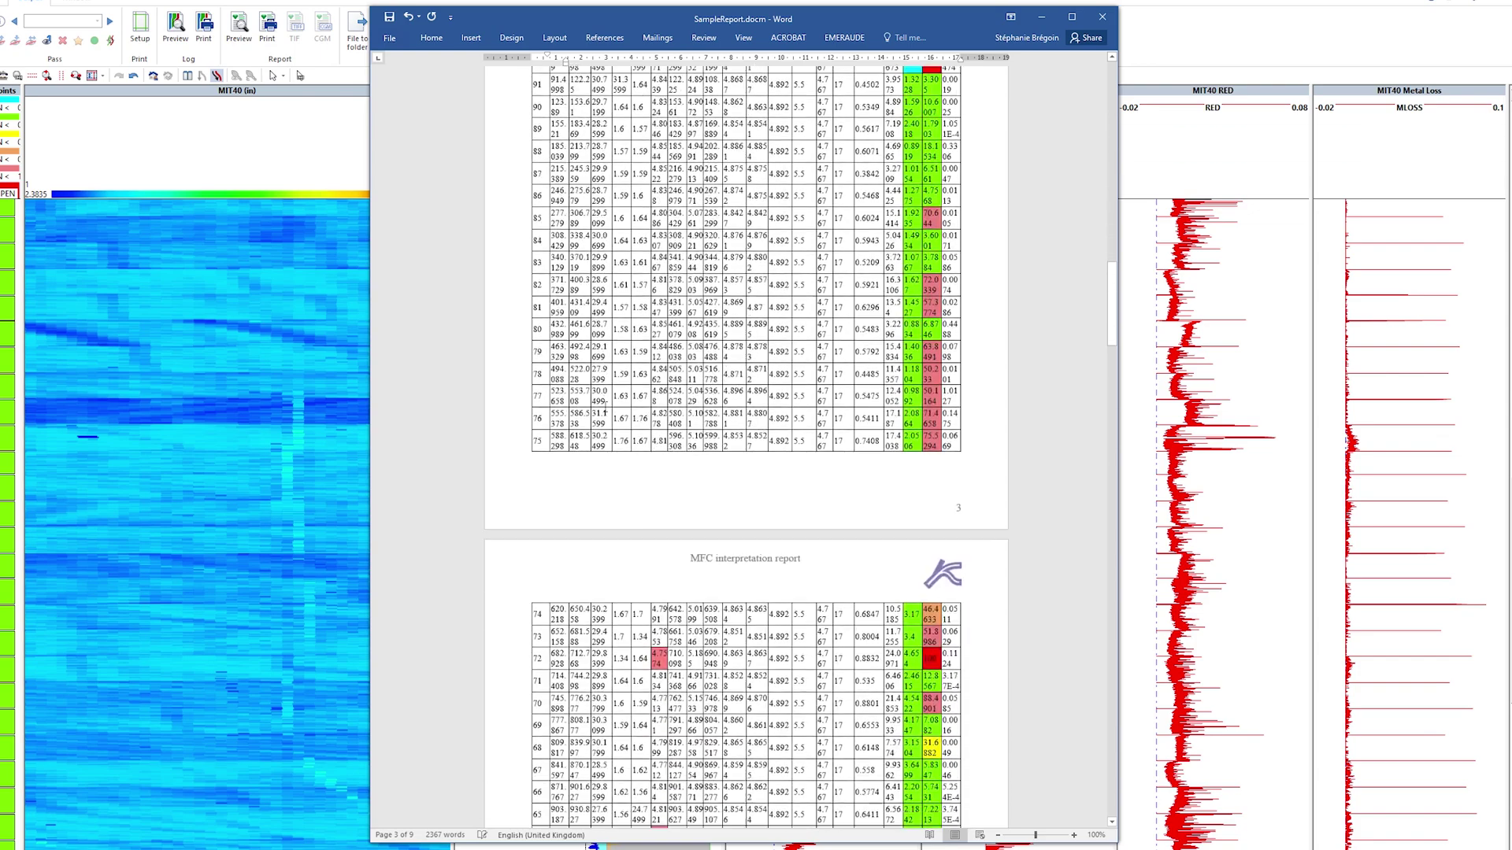
{"action": "scroll", "coordinate": [605, 405], "scroll_direction": "down", "scroll_amount": 8}
{"action": "scroll", "coordinate": [604, 405], "scroll_direction": "down", "scroll_amount": 8}
{"action": "scroll", "coordinate": [605, 405], "scroll_direction": "down", "scroll_amount": 8}
{"action": "scroll", "coordinate": [605, 405], "scroll_direction": "down", "scroll_amount": 3}
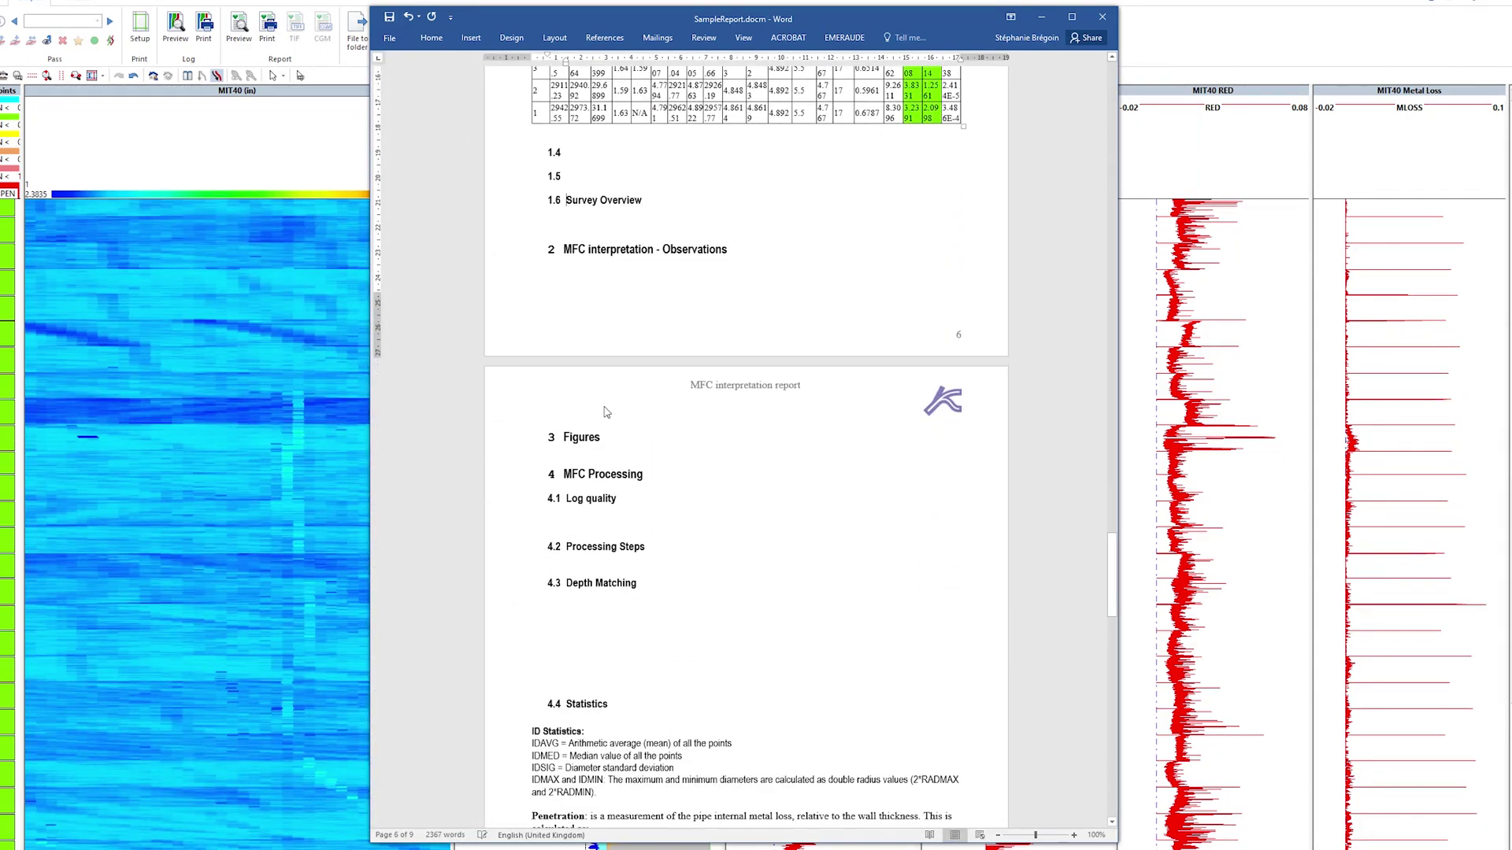
Add a blank paragraph after the 3 Figures heading.
{"action": "left_click", "coordinate": [611, 439]}
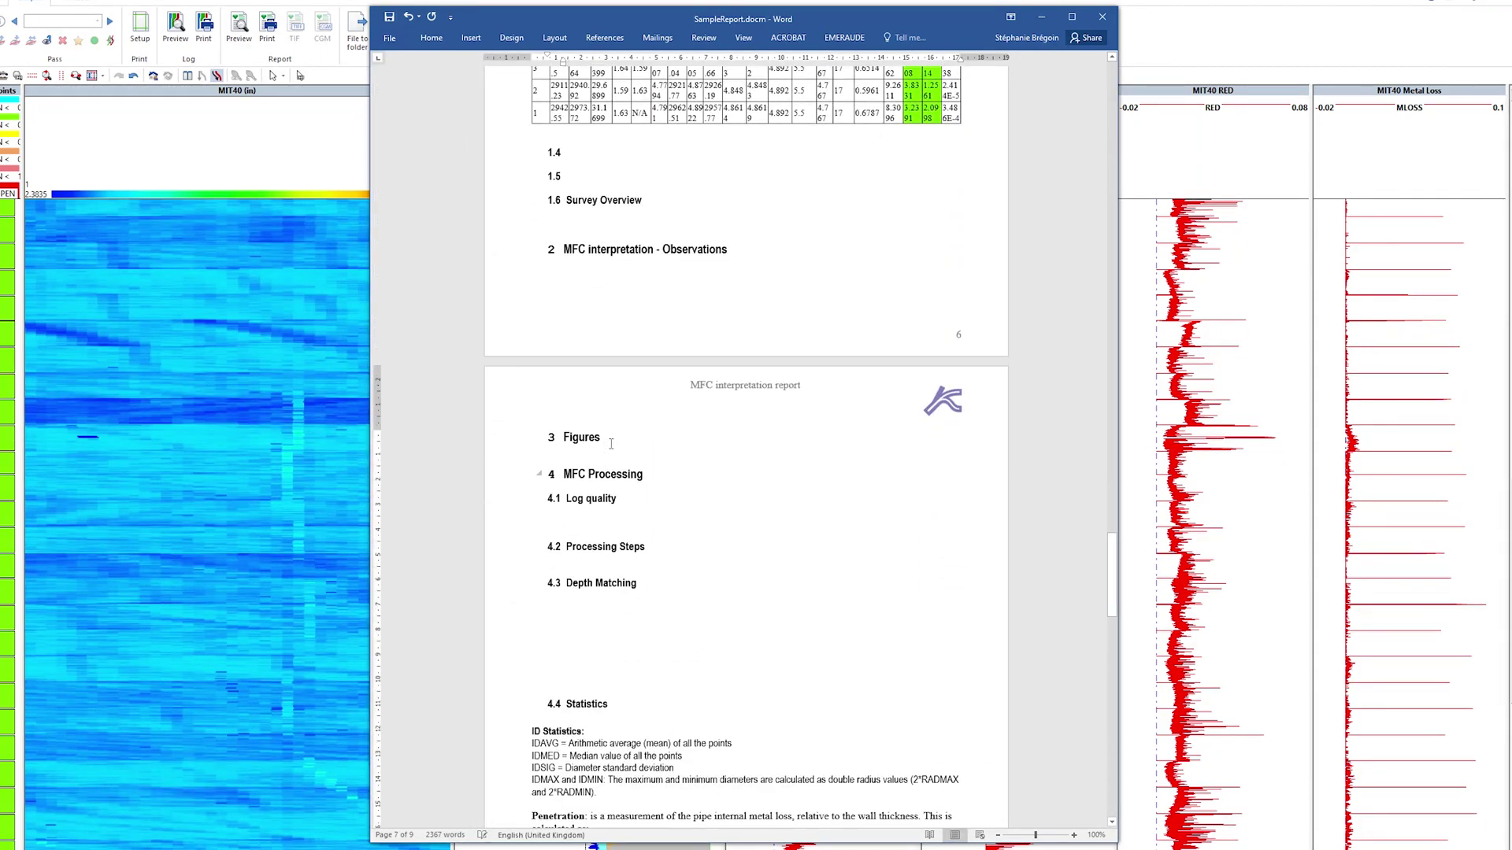
{"action": "key", "text": "Return"}
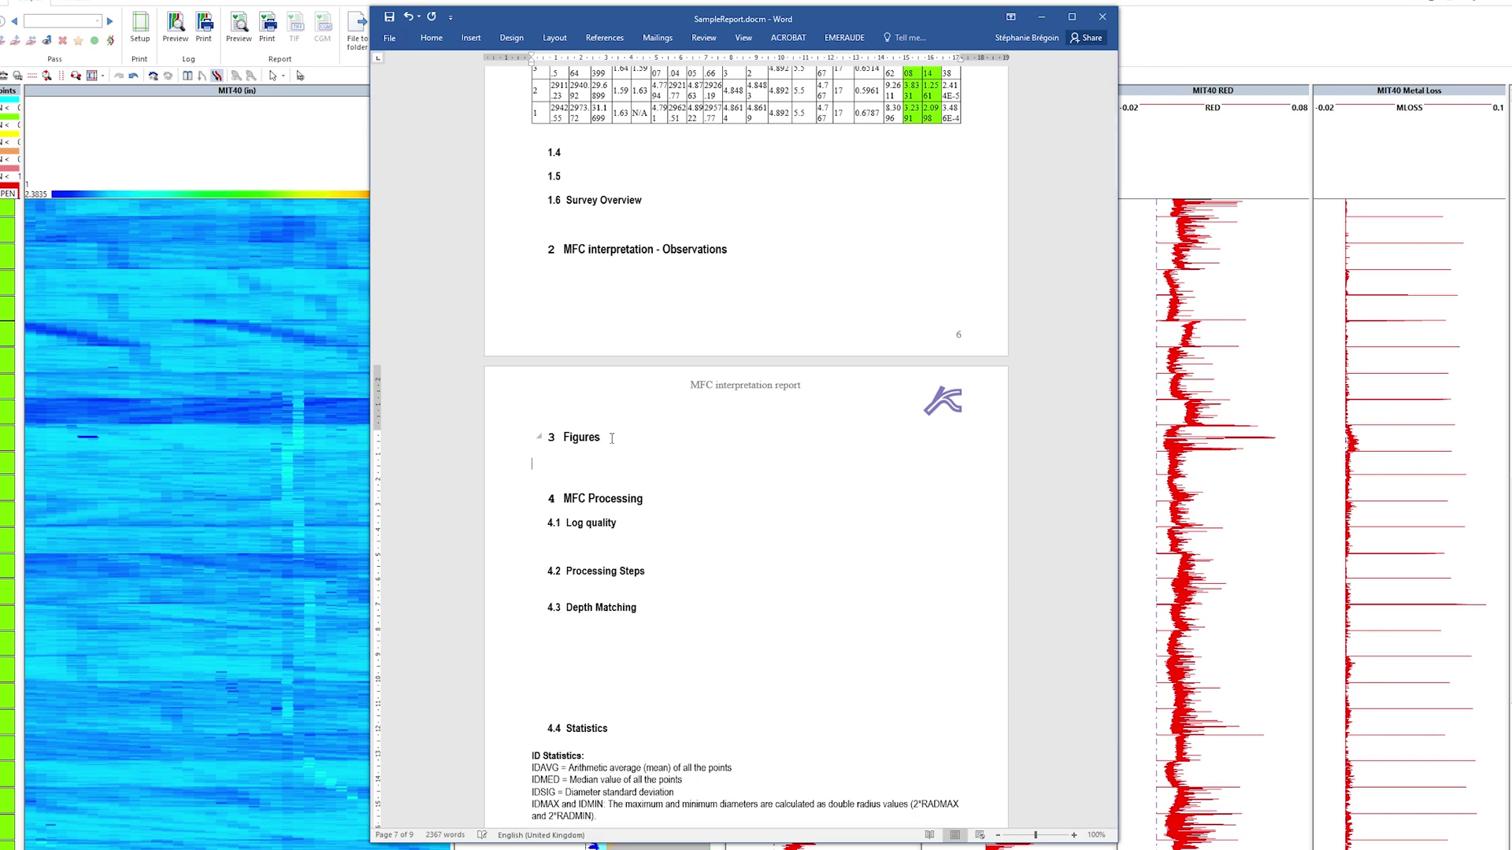
Insert snapshots of all MFC Main Pass logs from Emeraude under 3 Figures.
{"action": "left_click", "coordinate": [843, 37]}
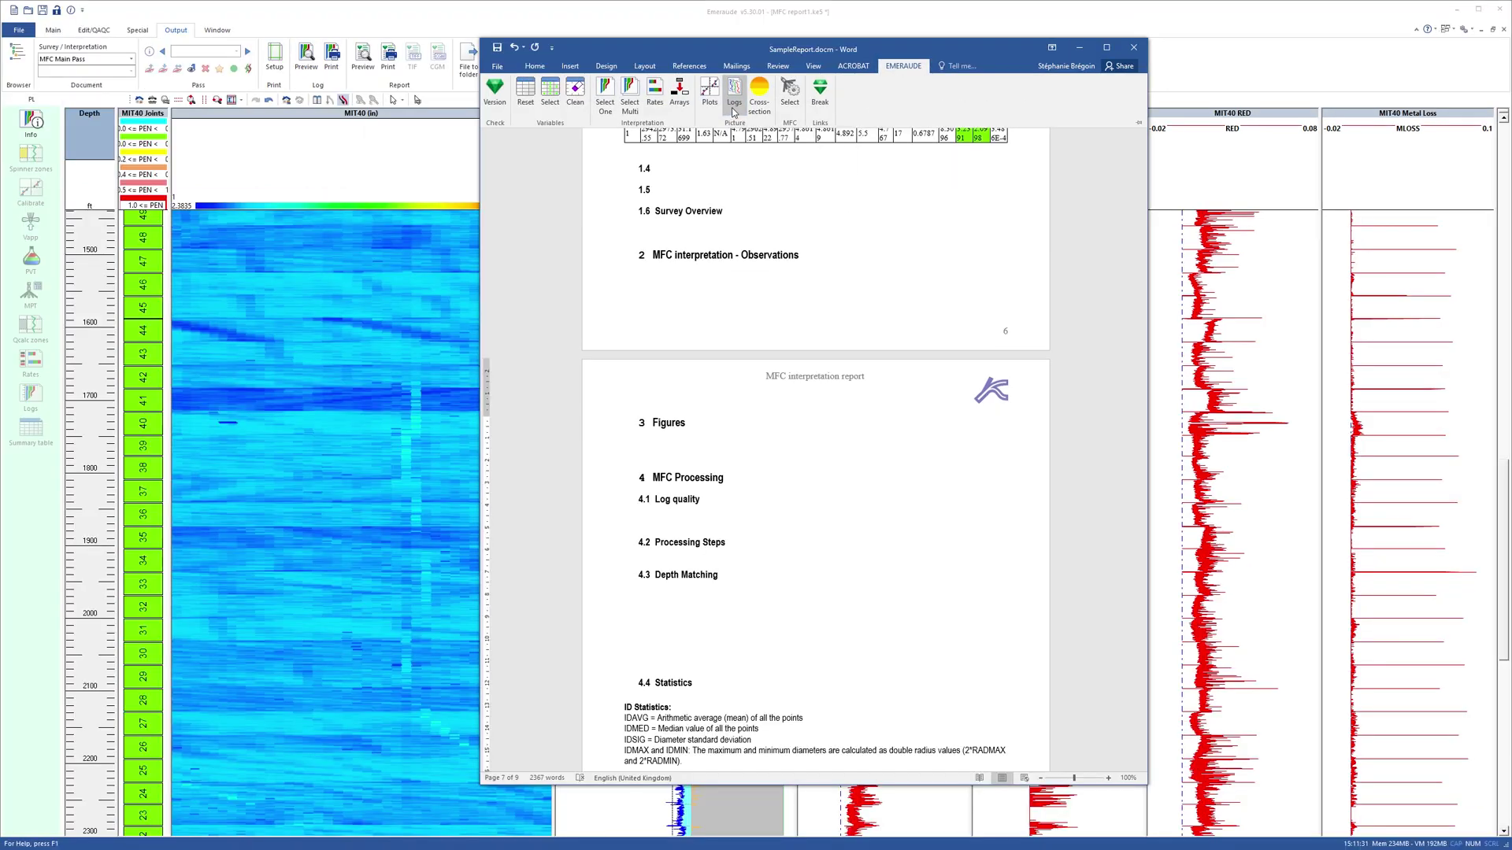
{"action": "left_click", "coordinate": [697, 117]}
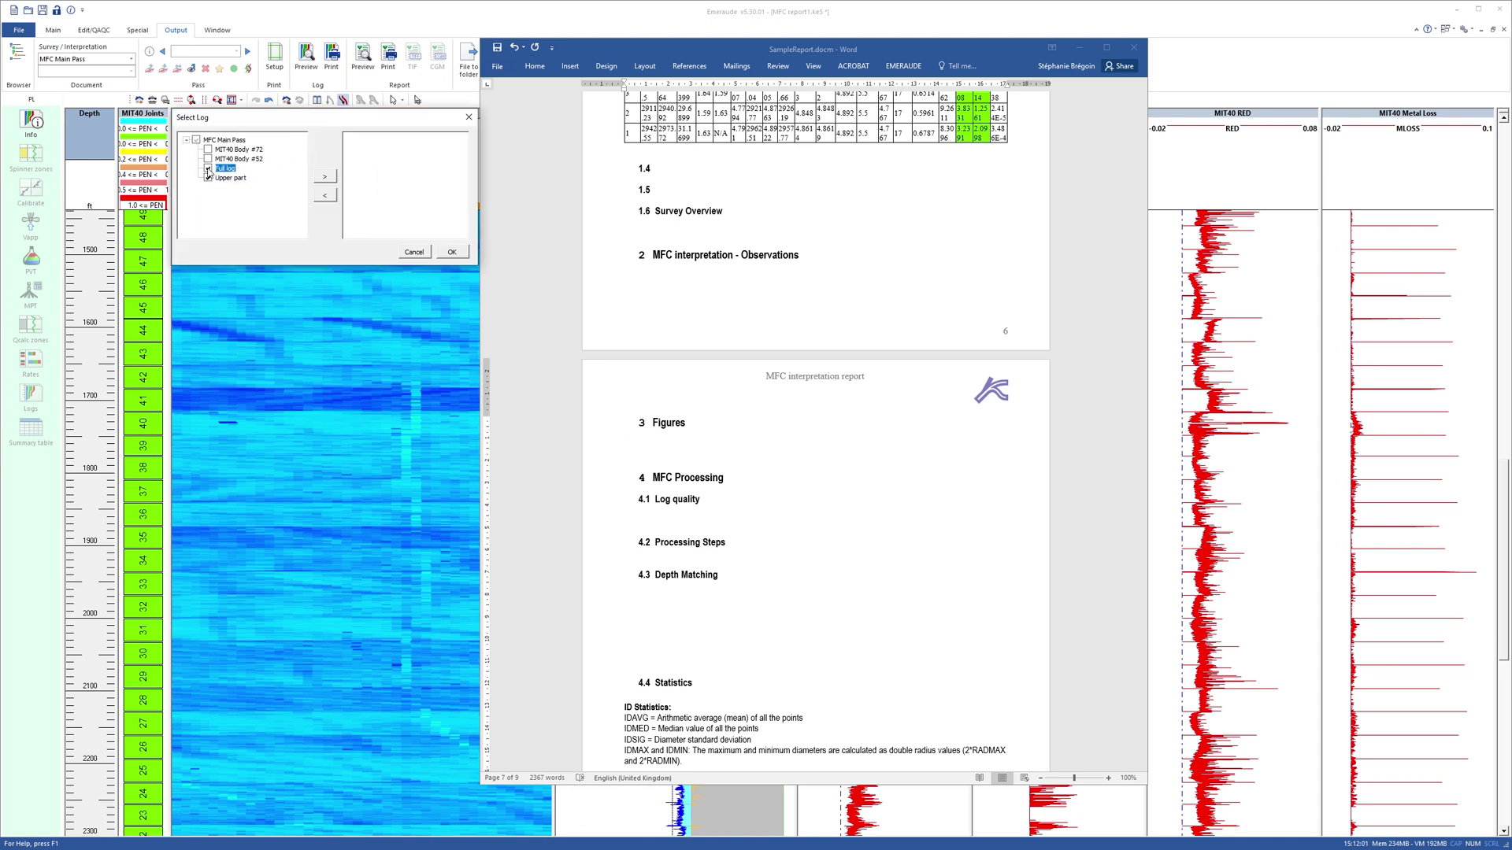
{"action": "left_click", "coordinate": [196, 142]}
{"action": "left_click", "coordinate": [324, 176]}
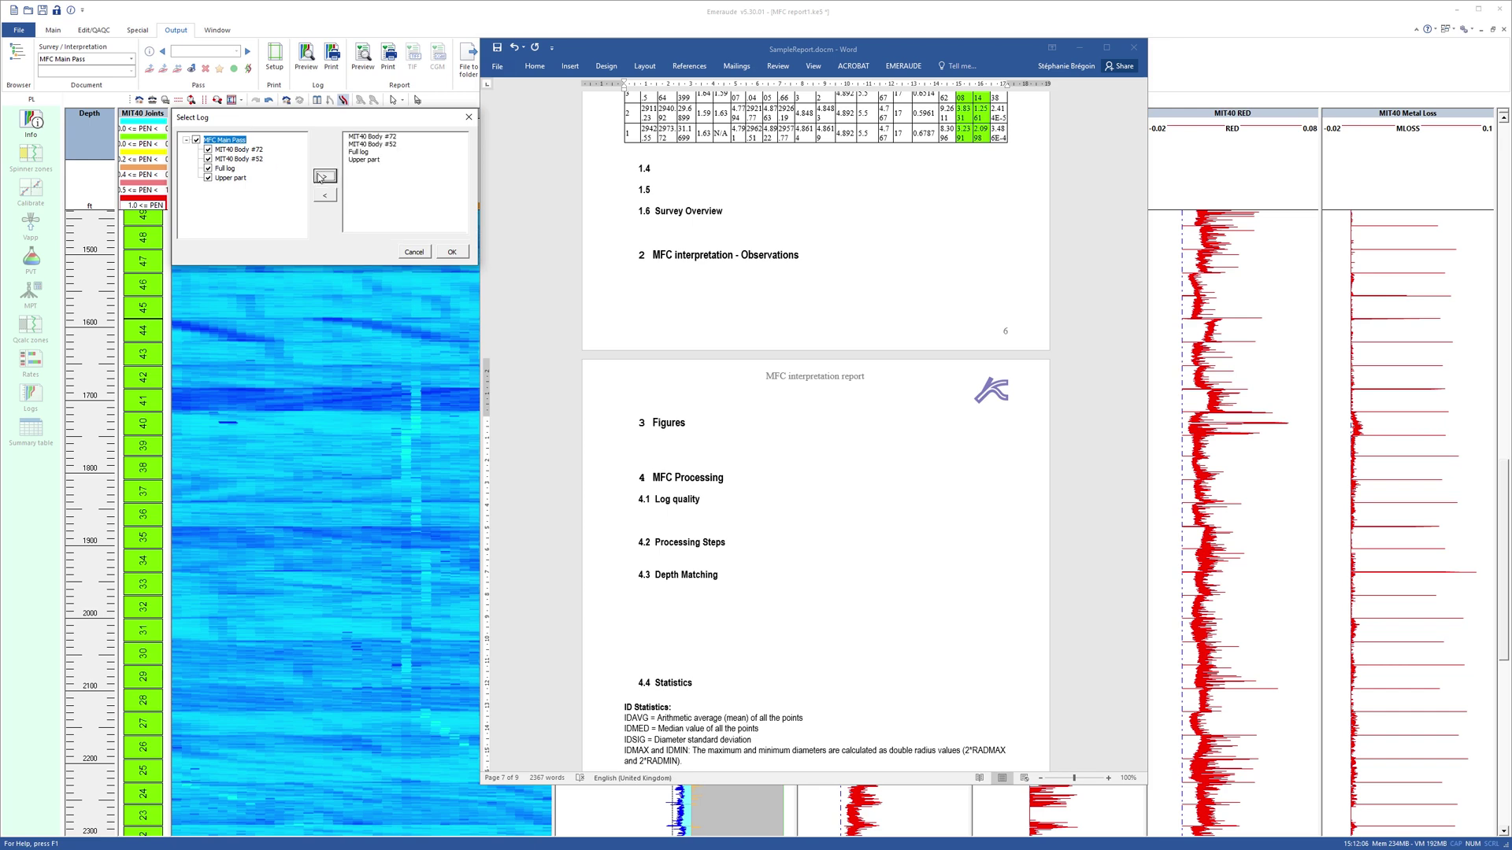
{"action": "left_click", "coordinate": [451, 252]}
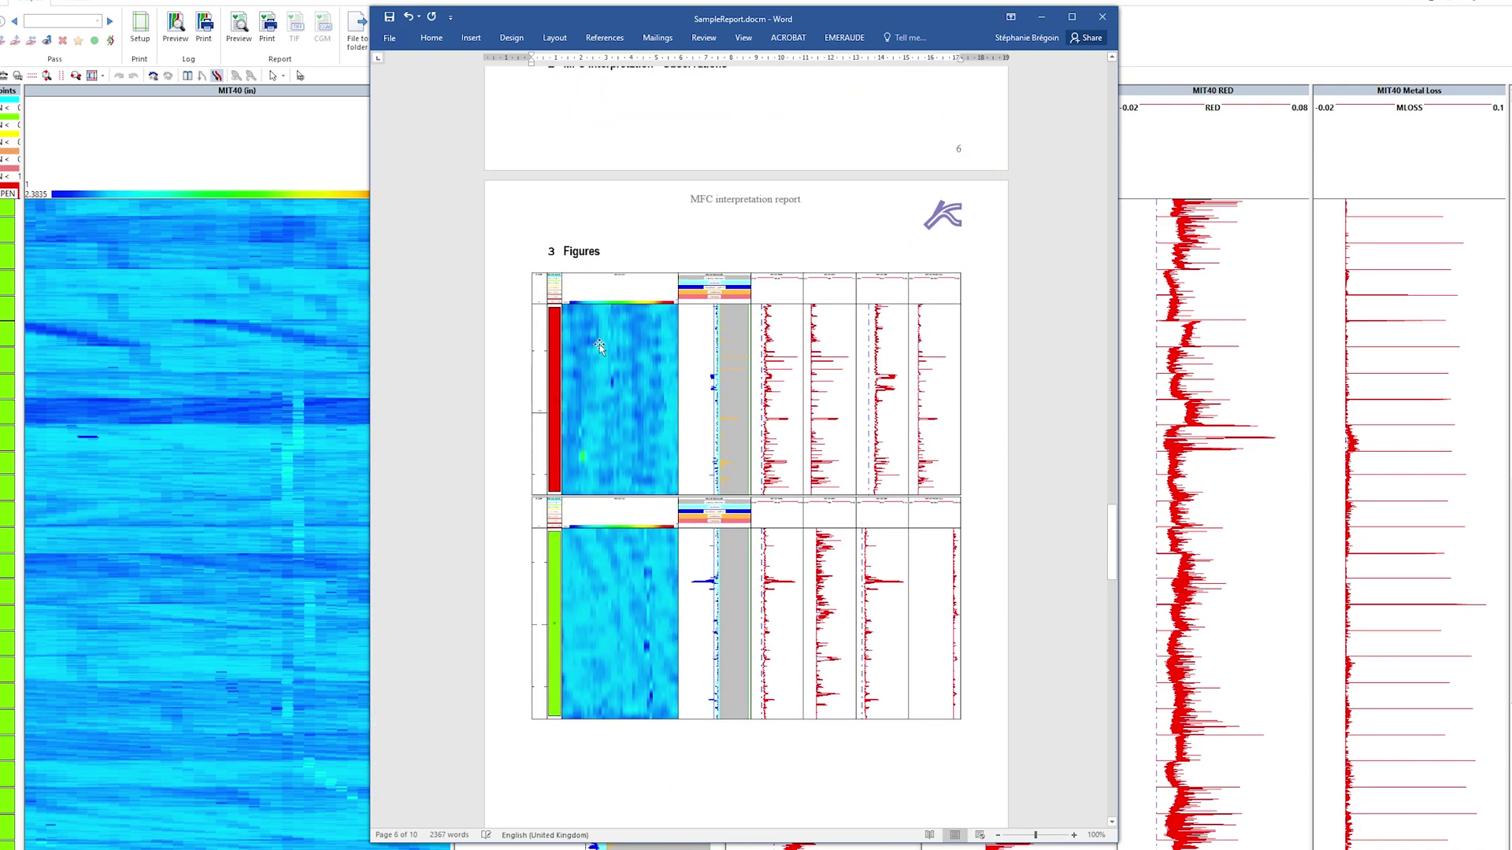
{"action": "scroll", "coordinate": [599, 344], "scroll_direction": "down", "scroll_amount": 5}
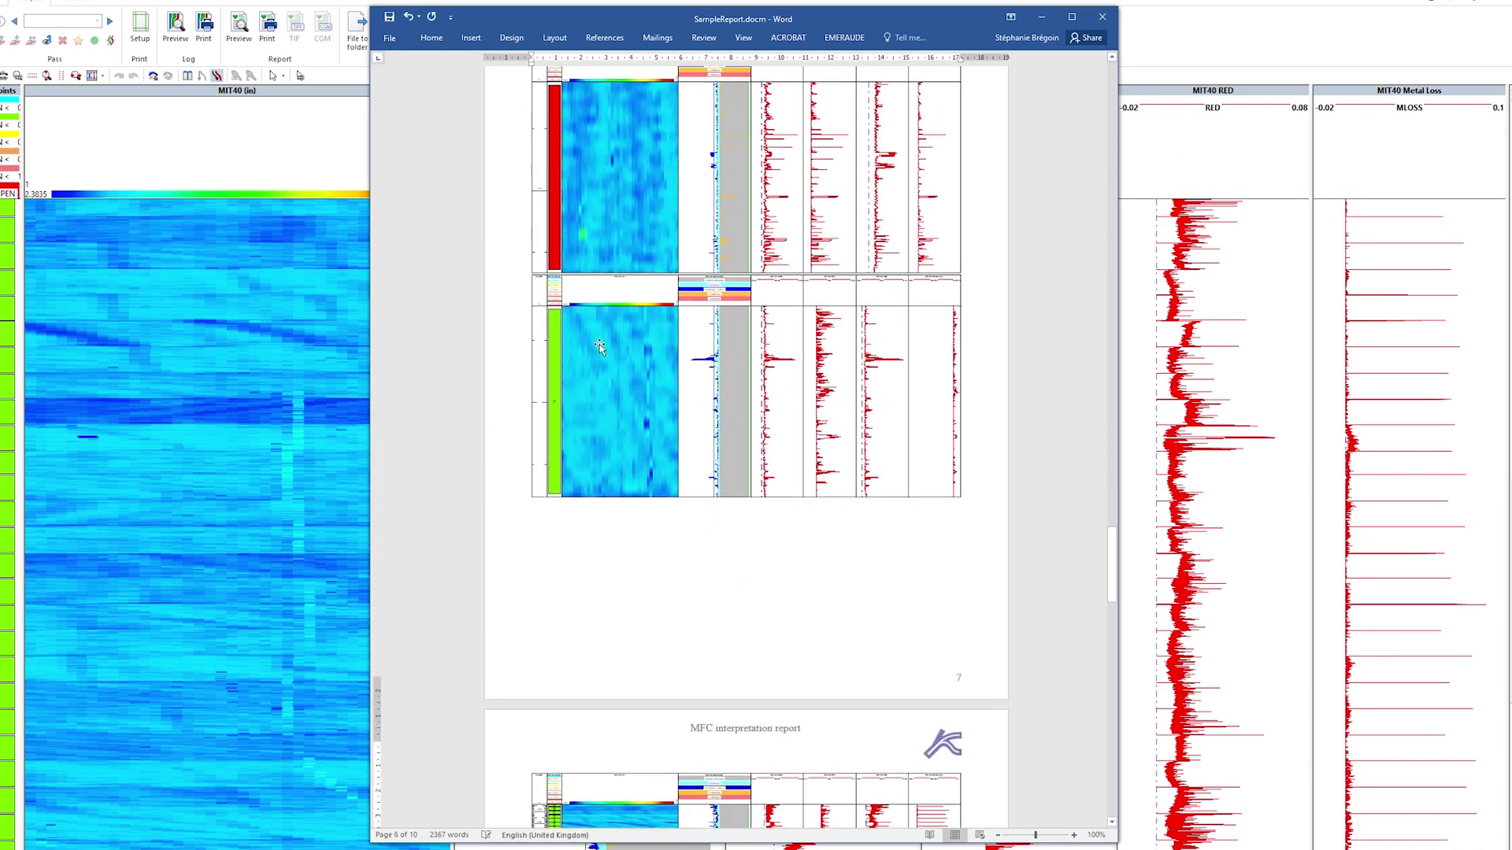
{"action": "scroll", "coordinate": [599, 344], "scroll_direction": "down", "scroll_amount": 5}
{"action": "scroll", "coordinate": [599, 344], "scroll_direction": "down", "scroll_amount": 3}
{"action": "scroll", "coordinate": [599, 343], "scroll_direction": "up", "scroll_amount": 5}
{"action": "scroll", "coordinate": [599, 344], "scroll_direction": "up", "scroll_amount": 5}
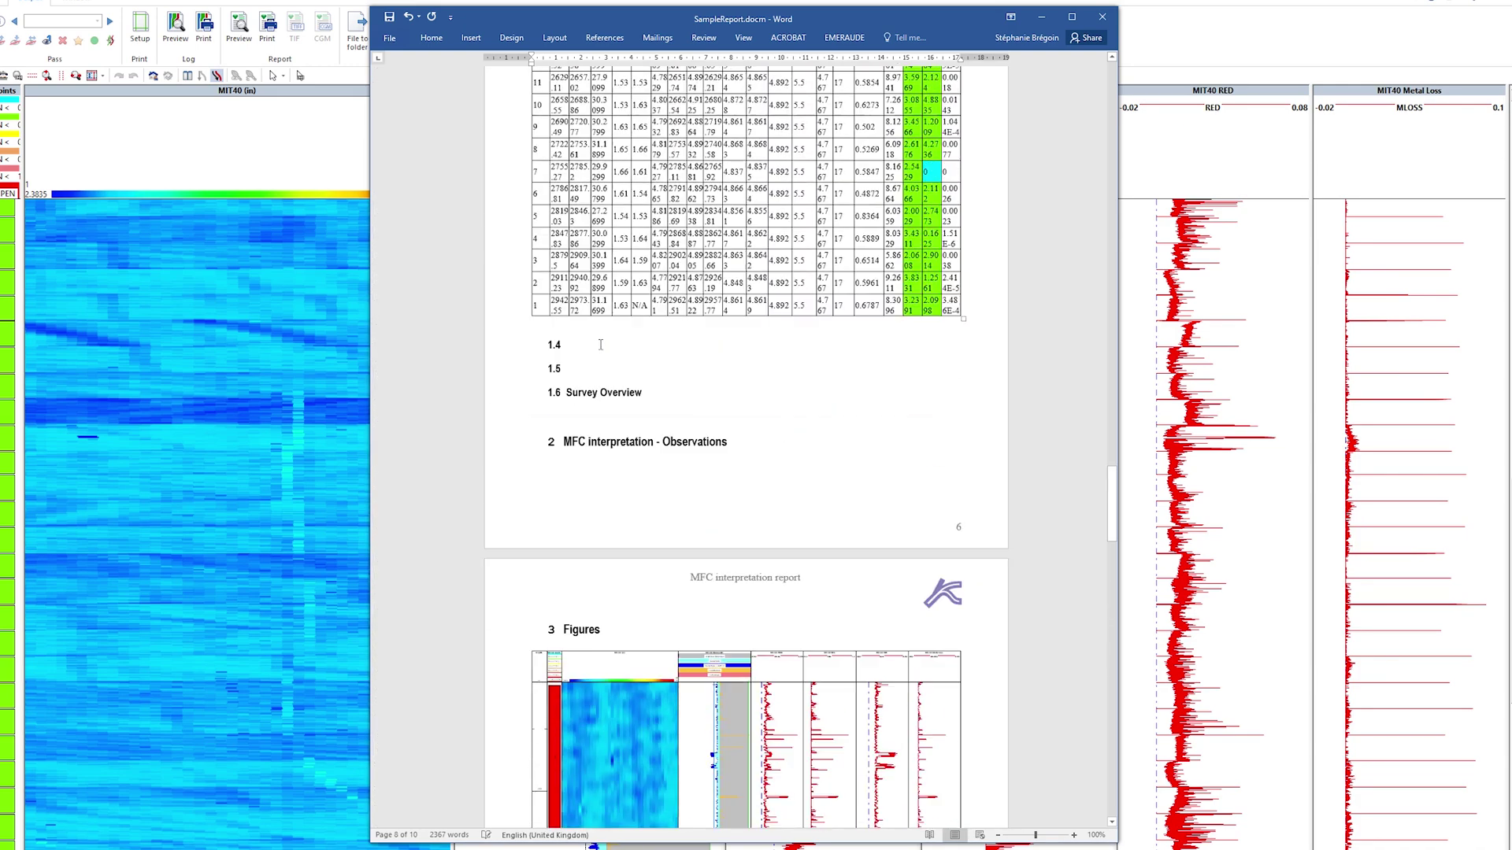
{"action": "scroll", "coordinate": [599, 343], "scroll_direction": "up", "scroll_amount": 3}
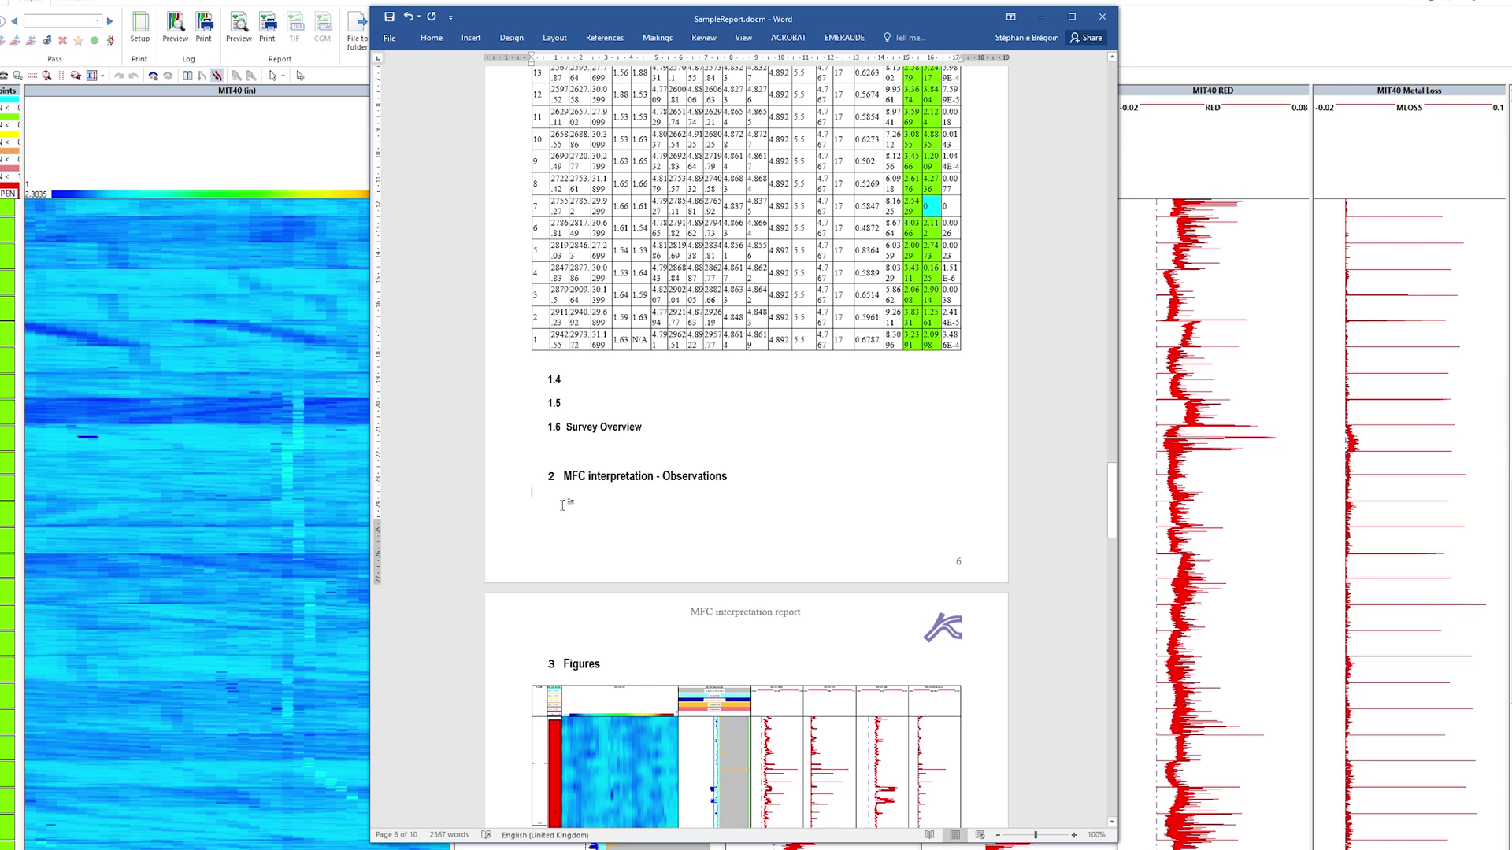
Insert all four MIT40 cross-section .bmp images with their statistics tables.
{"action": "left_click", "coordinate": [844, 37]}
{"action": "left_click", "coordinate": [684, 72]}
{"action": "left_click", "coordinate": [240, 101]}
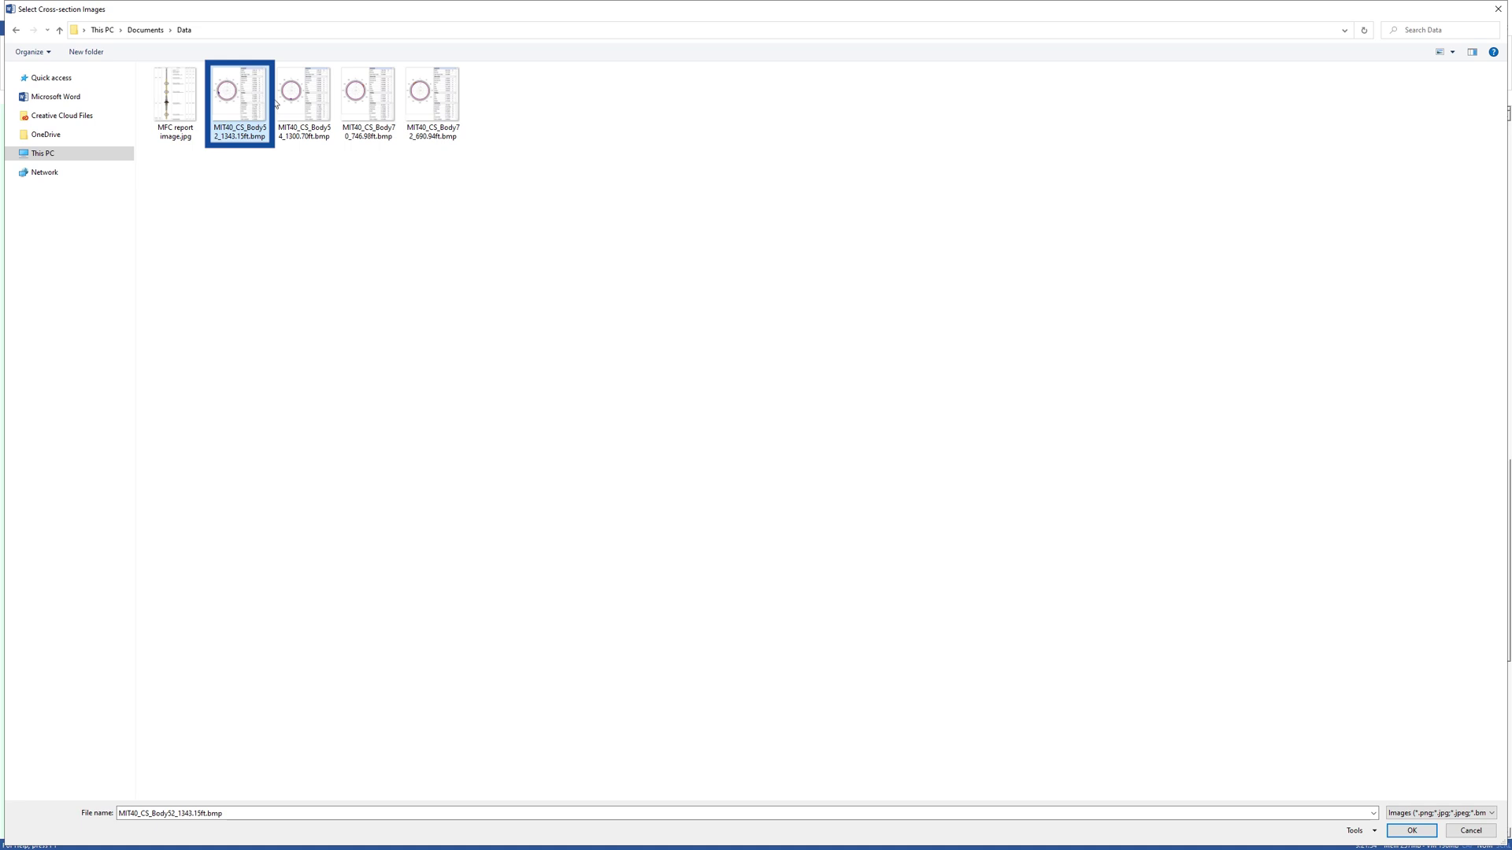
{"action": "left_click", "coordinate": [434, 105], "text": "shift"}
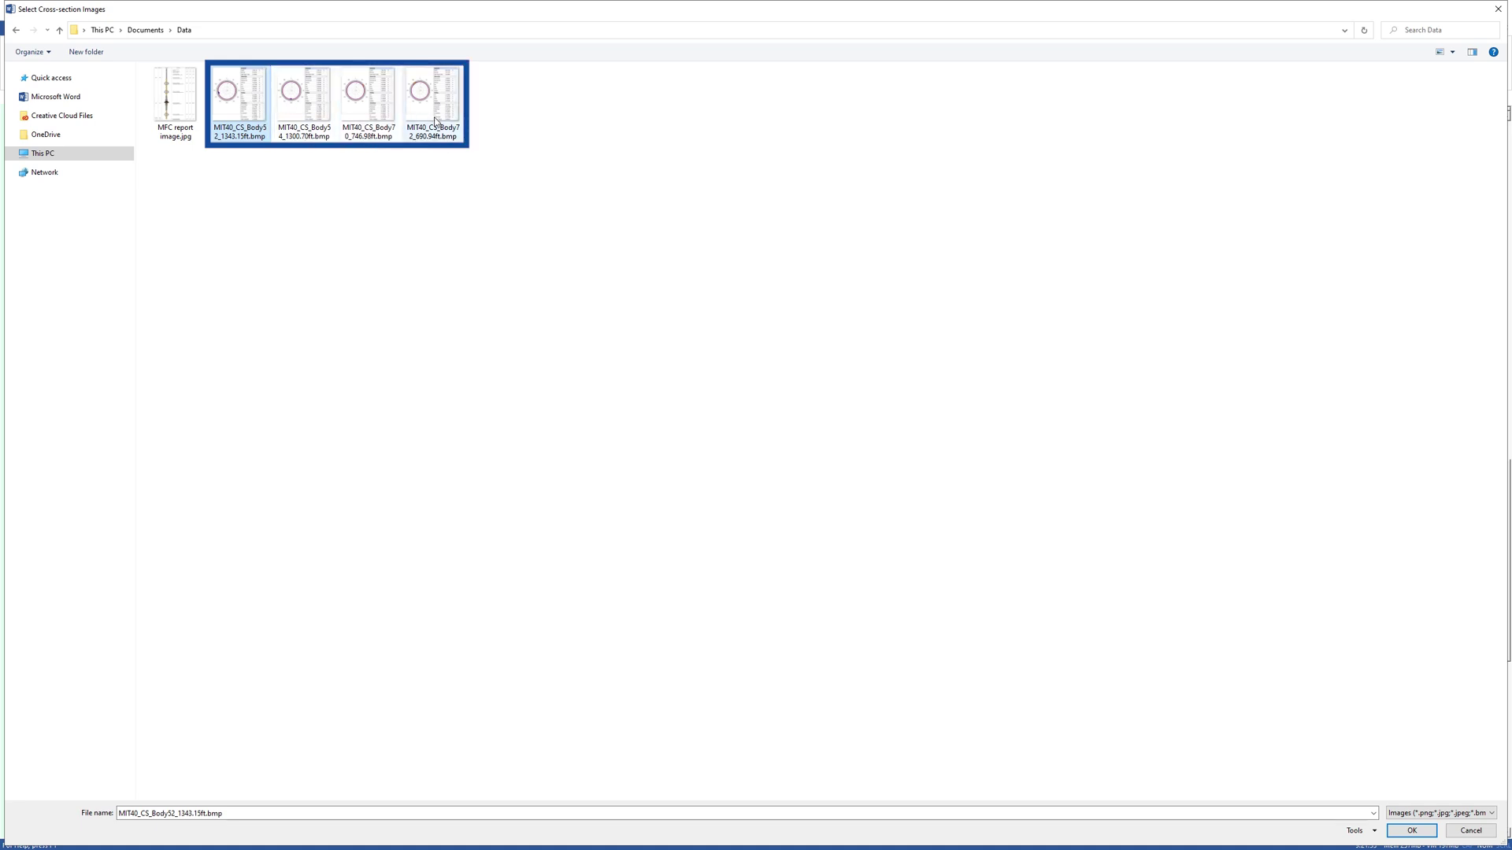
{"action": "left_click", "coordinate": [1409, 830]}
{"action": "scroll", "coordinate": [1074, 430], "scroll_direction": "down", "scroll_amount": 10}
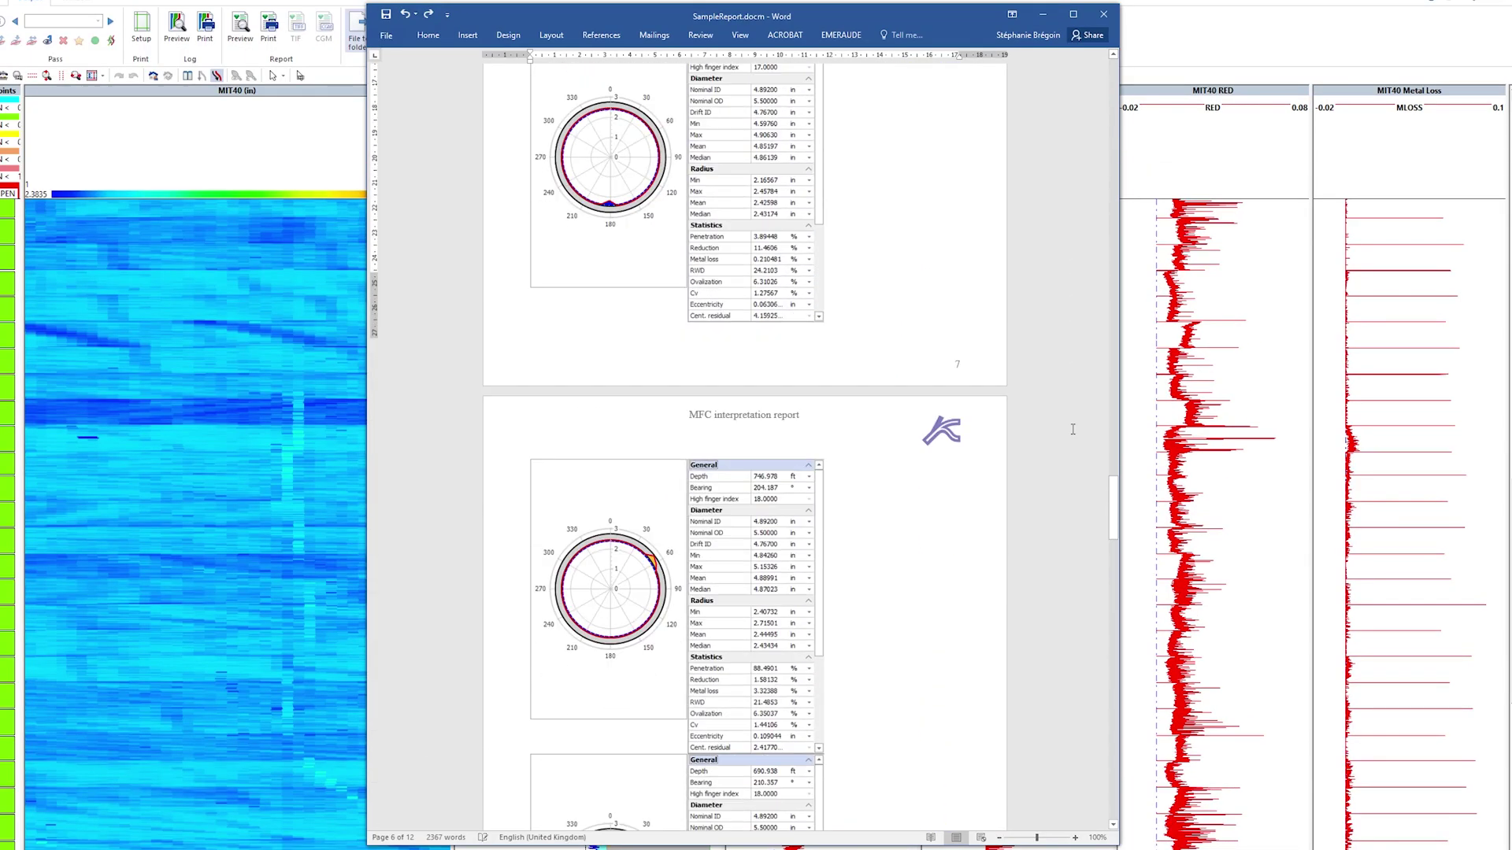
{"action": "scroll", "coordinate": [1073, 430], "scroll_direction": "down", "scroll_amount": 5}
{"action": "scroll", "coordinate": [1072, 431], "scroll_direction": "down", "scroll_amount": 3}
{"action": "left_click_drag", "start_coordinate": [1114, 536], "coordinate": [1114, 756]}
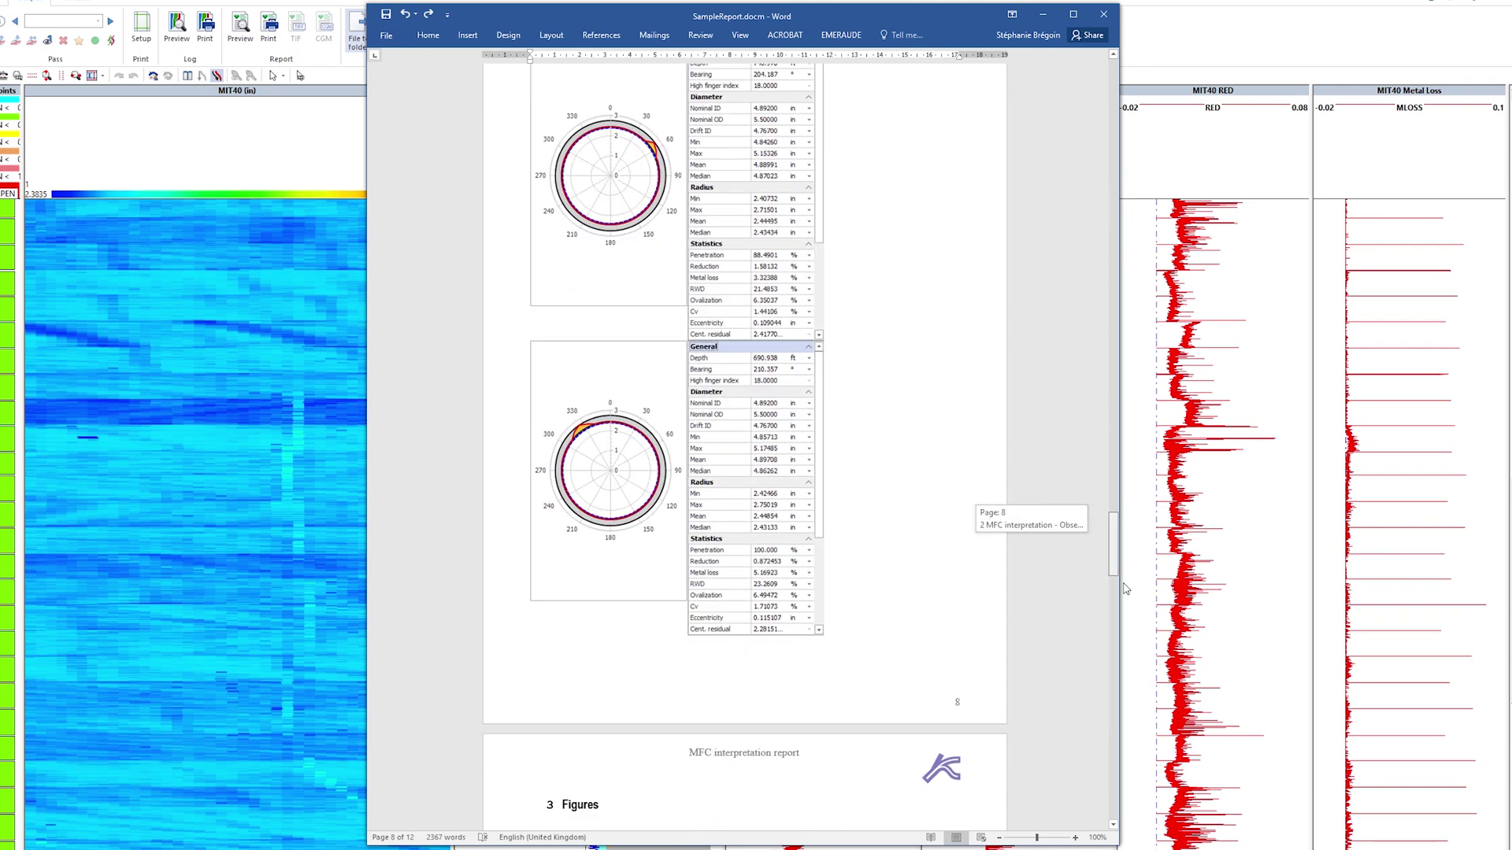
Paste MFC report image.jpg under 5.1 Toolstring diagram, then save SampleReport and close Word.
{"action": "left_click", "coordinate": [661, 539]}
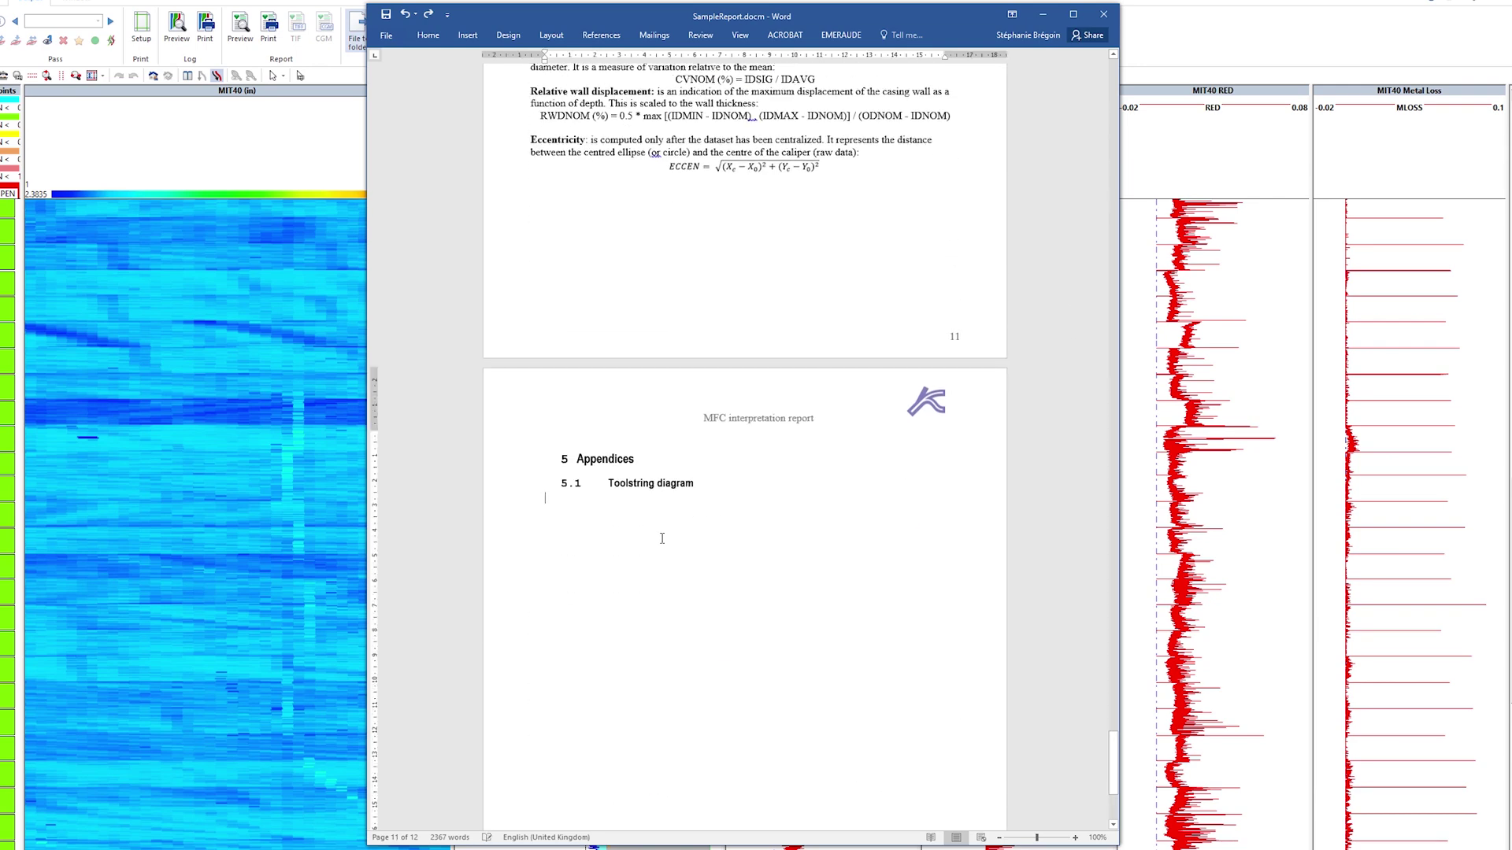
{"action": "key", "text": "alt+Tab"}
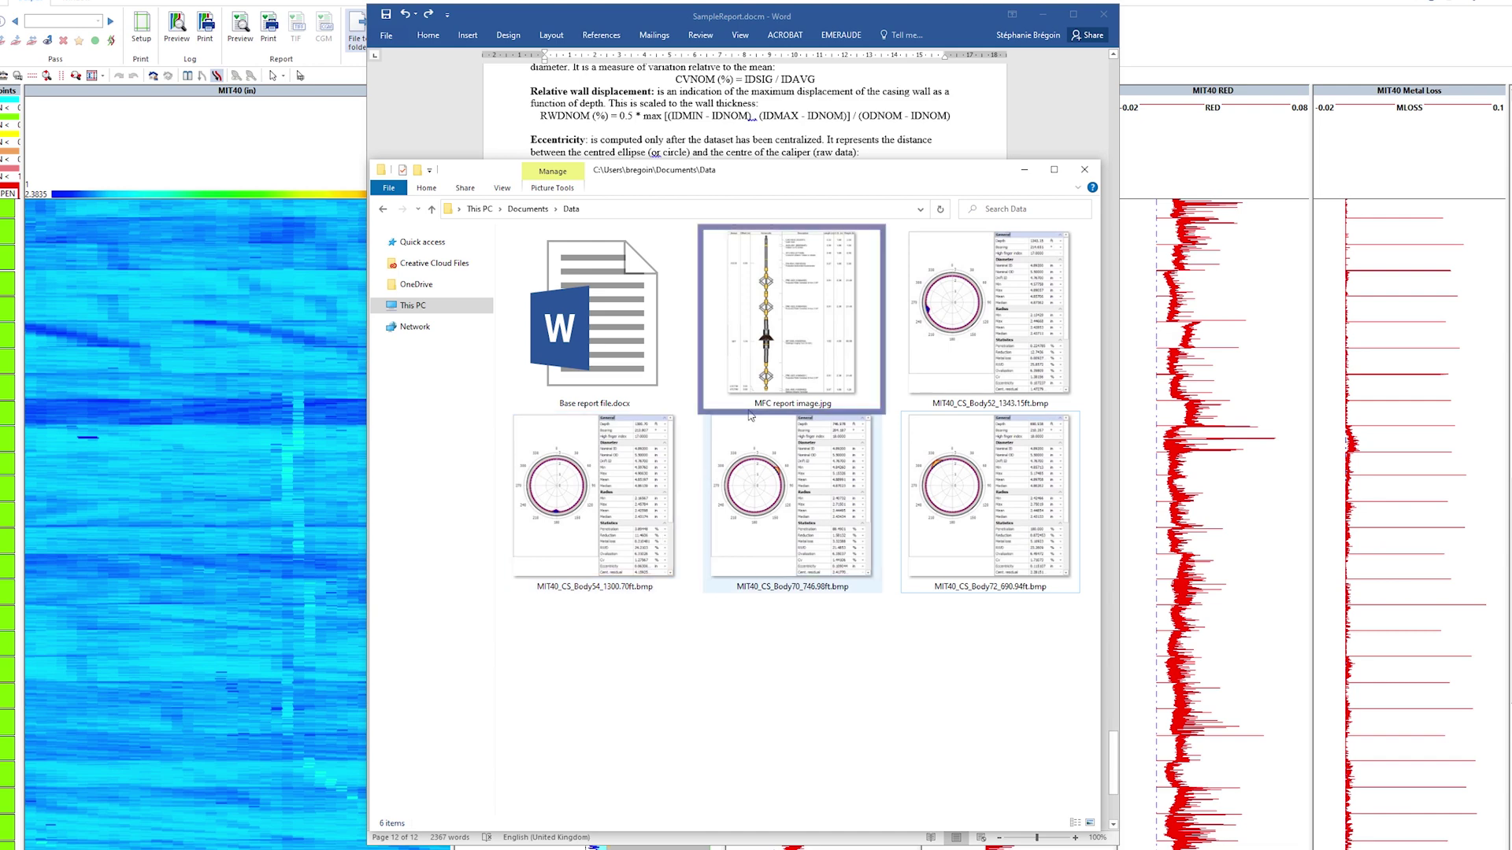
{"action": "left_click", "coordinate": [795, 313]}
{"action": "right_click", "coordinate": [796, 314]}
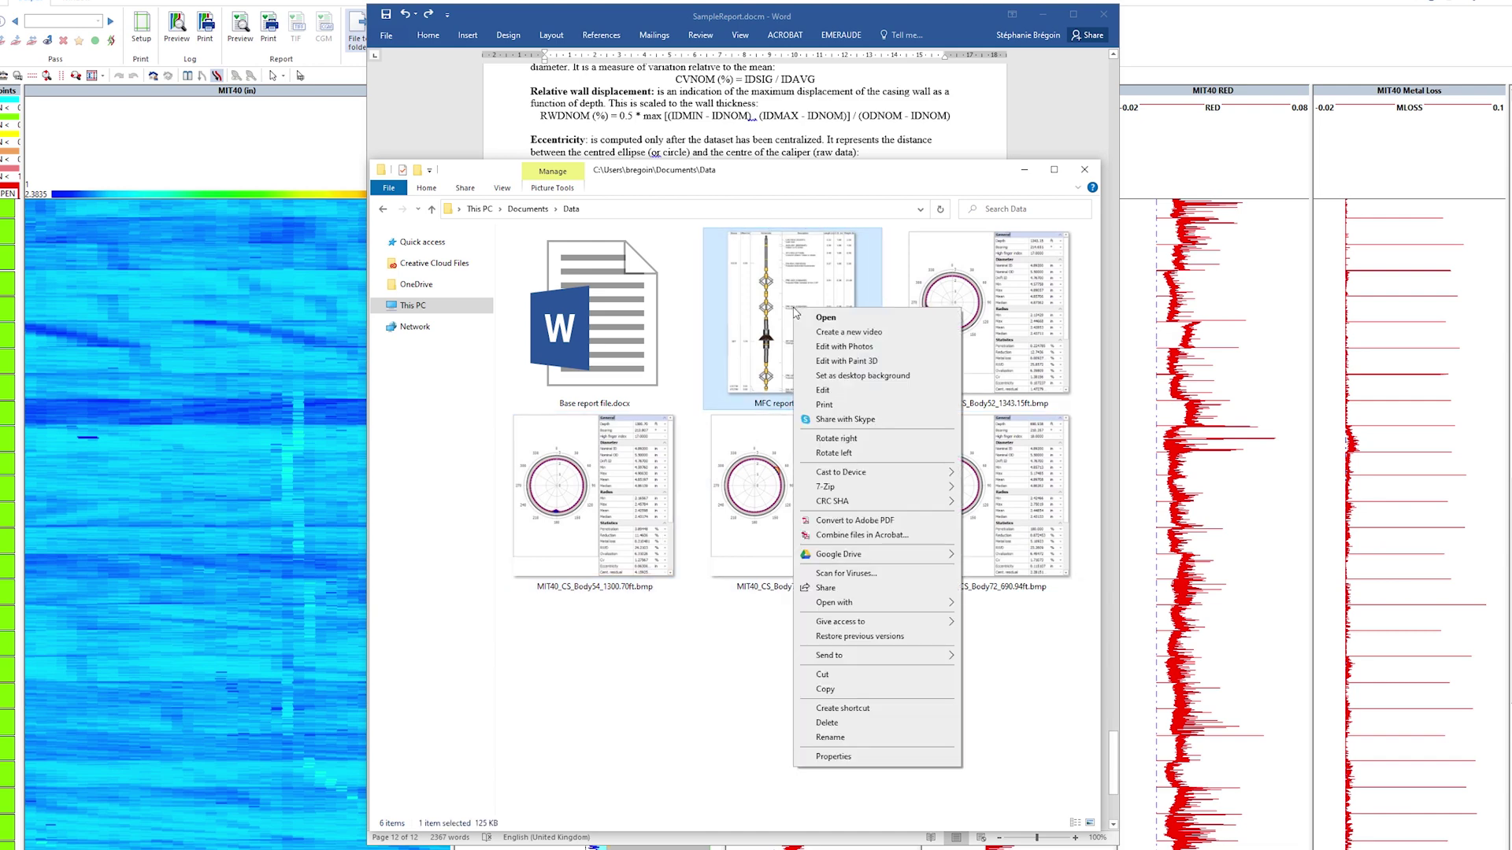
{"action": "left_click", "coordinate": [827, 685]}
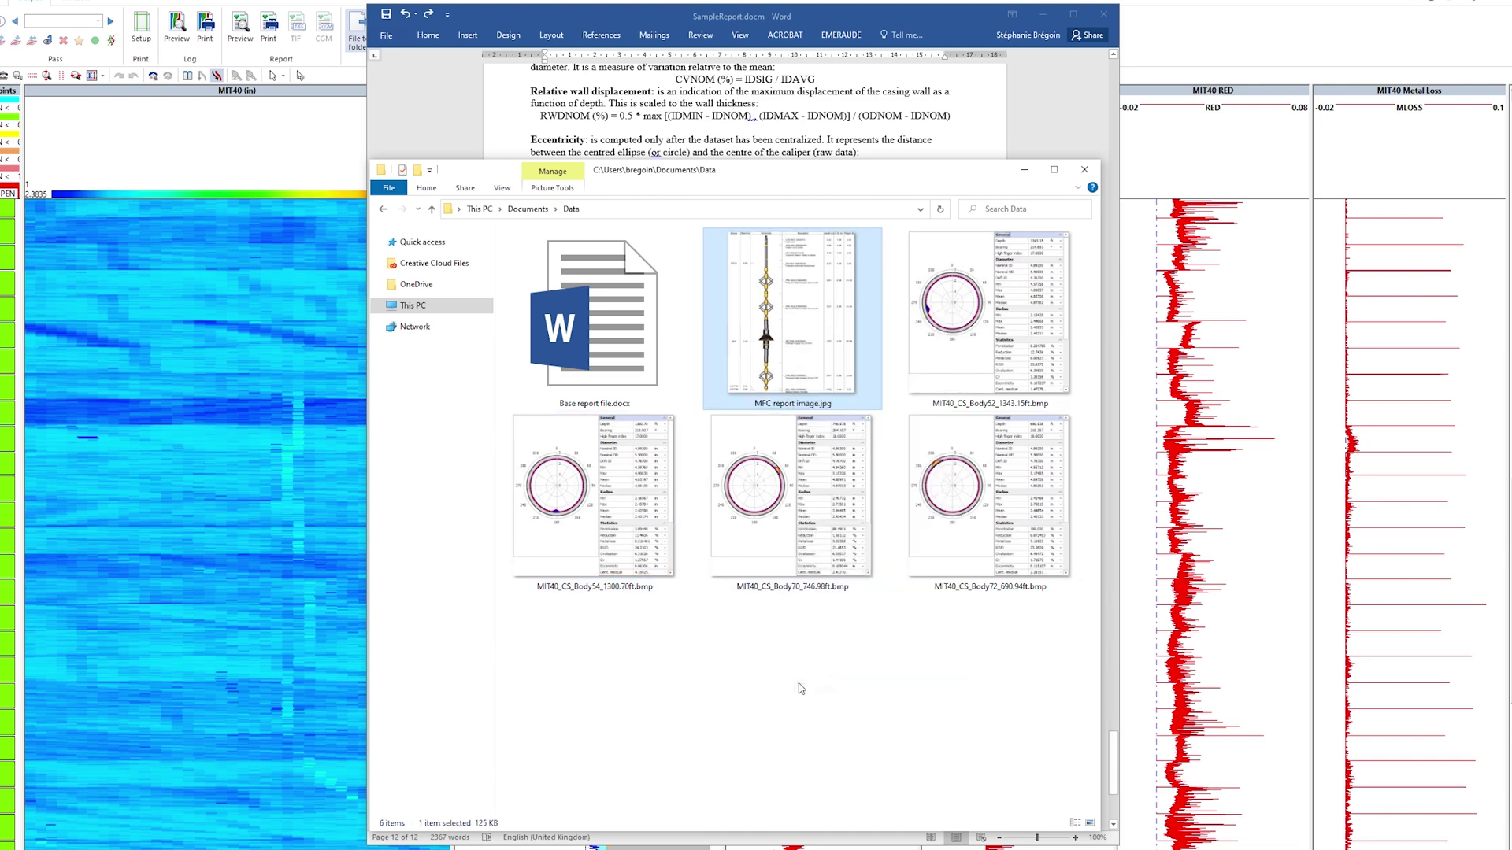
{"action": "left_click", "coordinate": [1025, 169]}
{"action": "key", "text": "ctrl+v"}
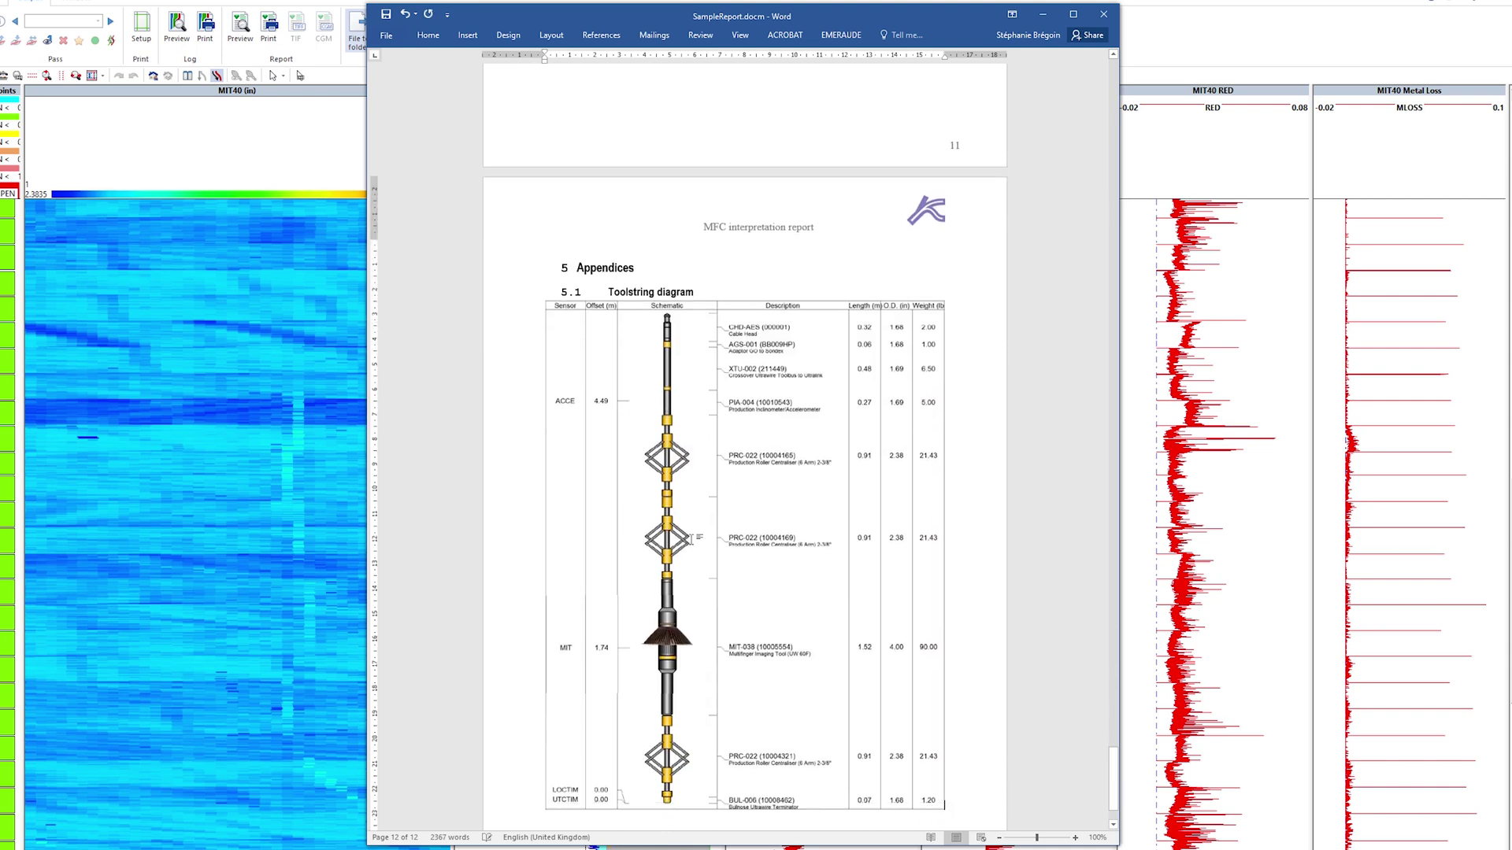
{"action": "scroll", "coordinate": [944, 621], "scroll_direction": "down", "scroll_amount": 2}
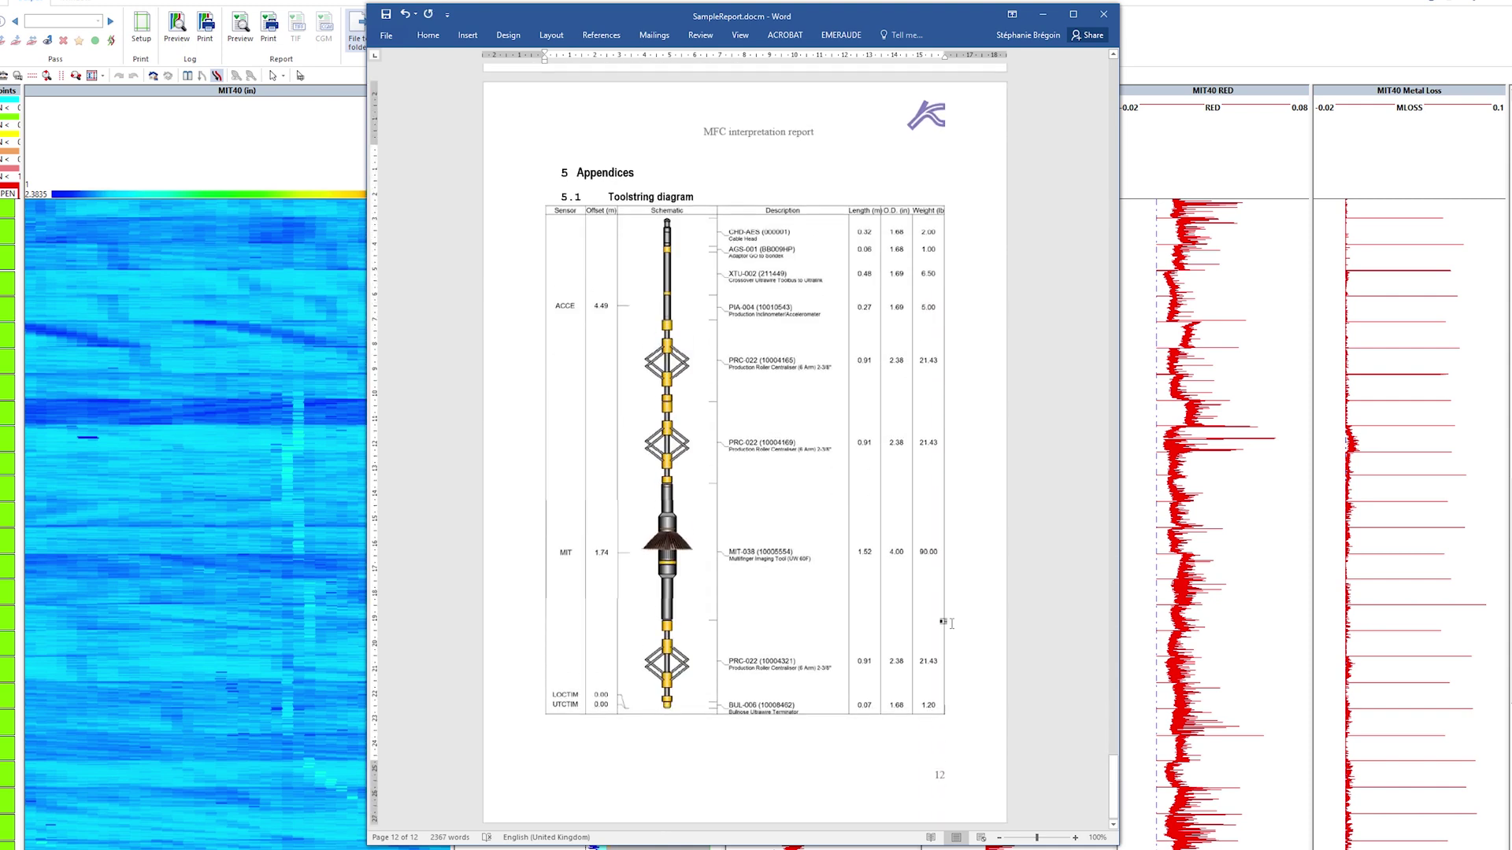
{"action": "left_click", "coordinate": [389, 15]}
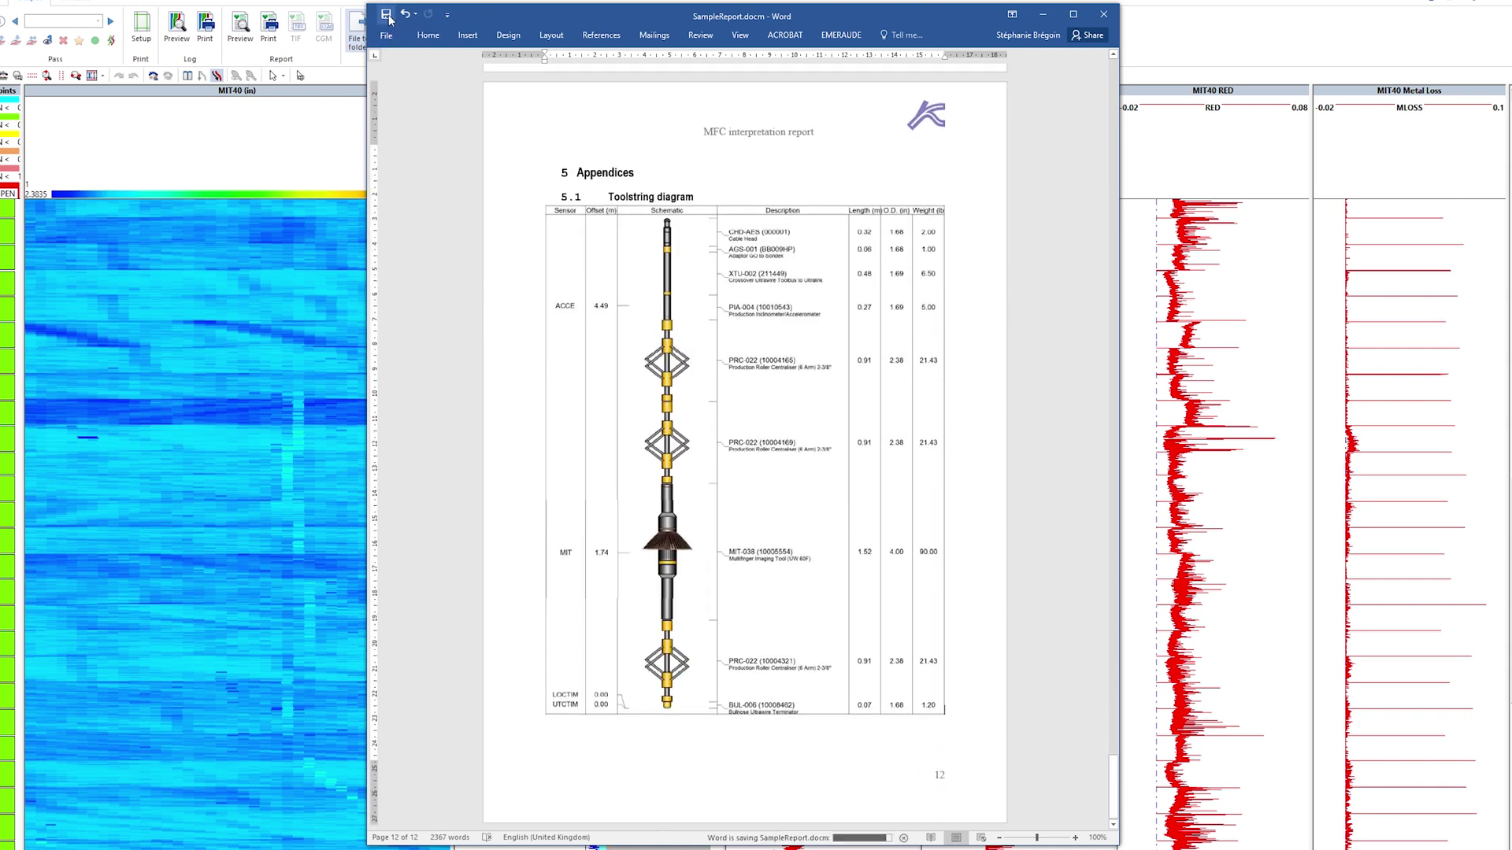
{"action": "left_click", "coordinate": [1012, 15]}
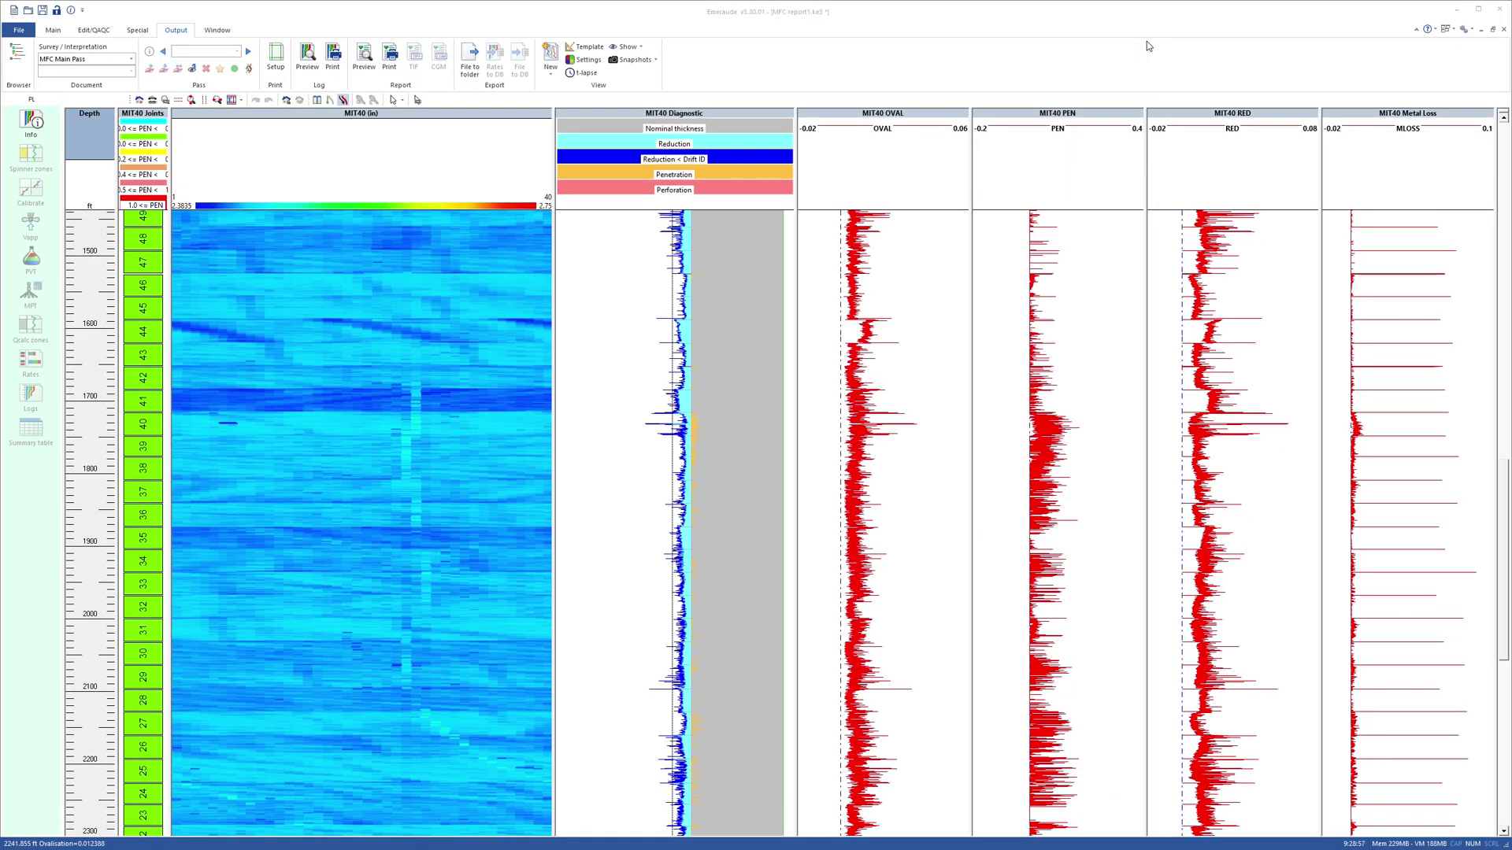